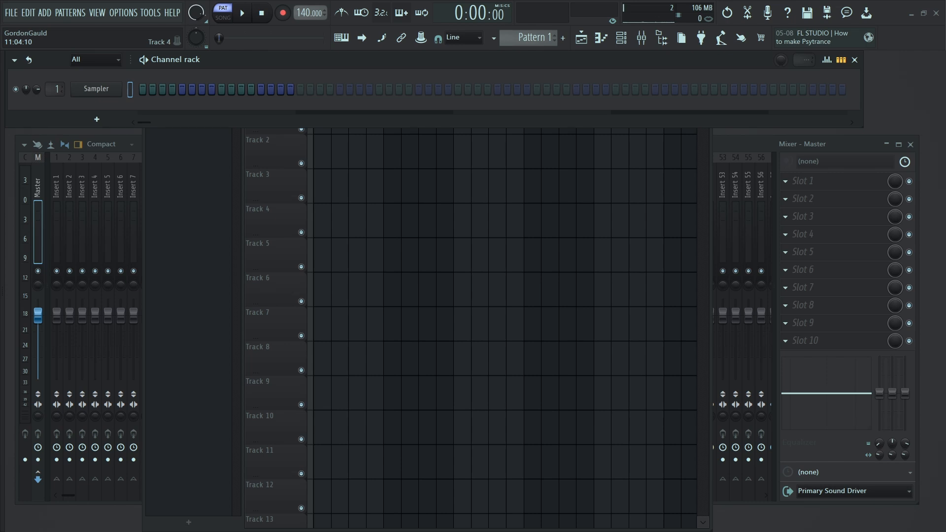
- Replace the Sampler channel with Sytrus and load its Default preset
right_click(121, 84)
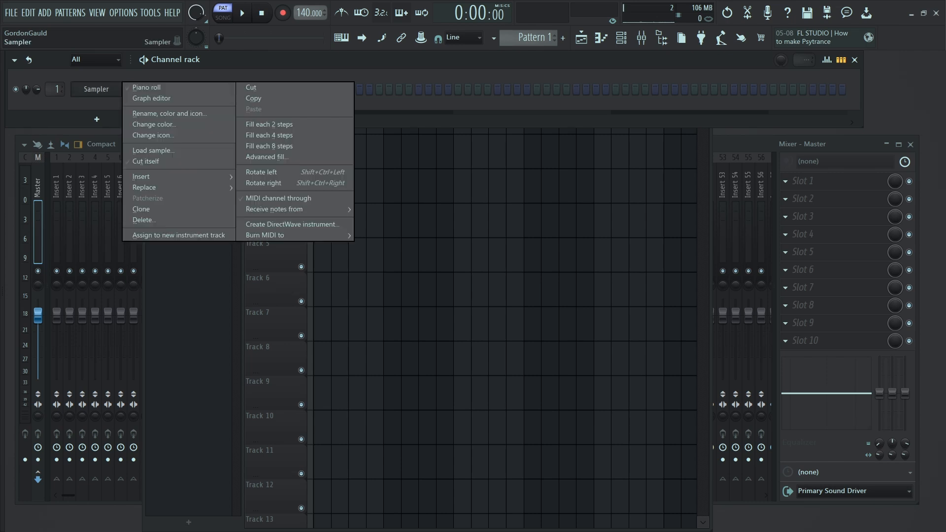
mouse_move(144, 188)
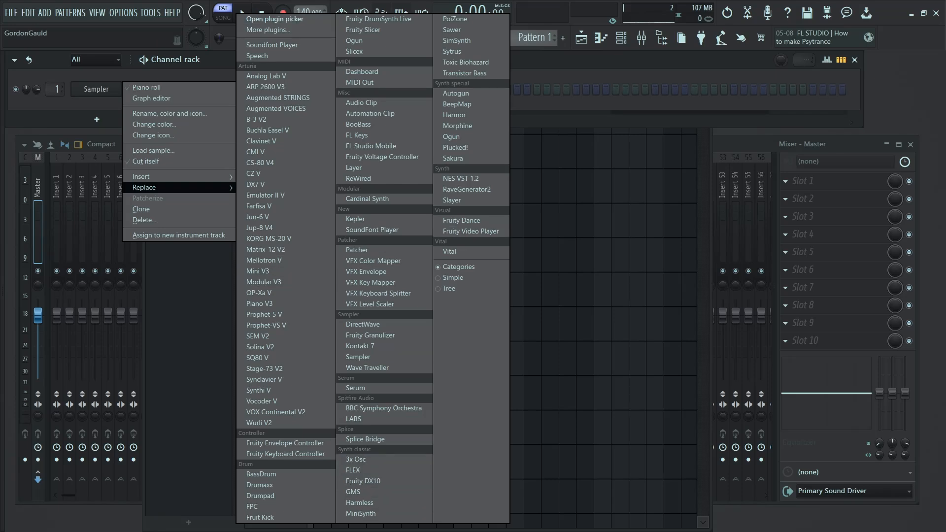
click(451, 51)
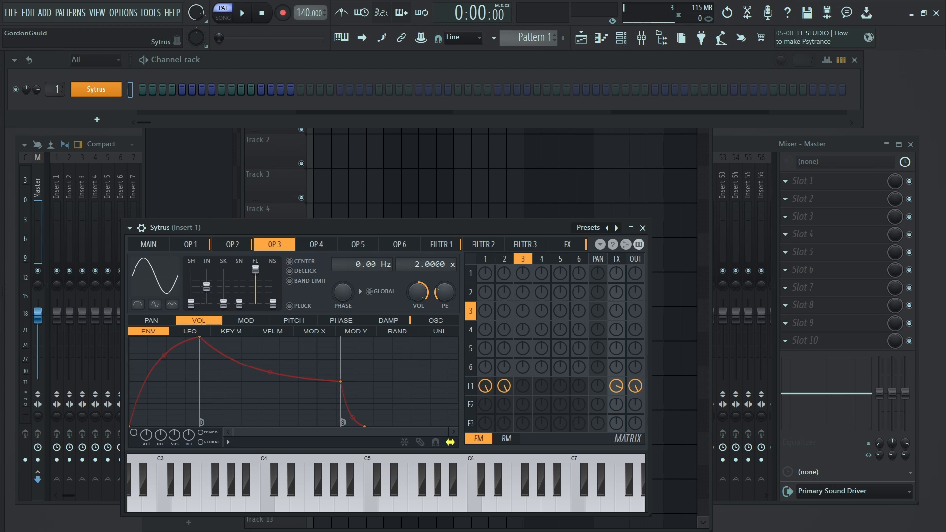
drag(273, 227, 365, 186)
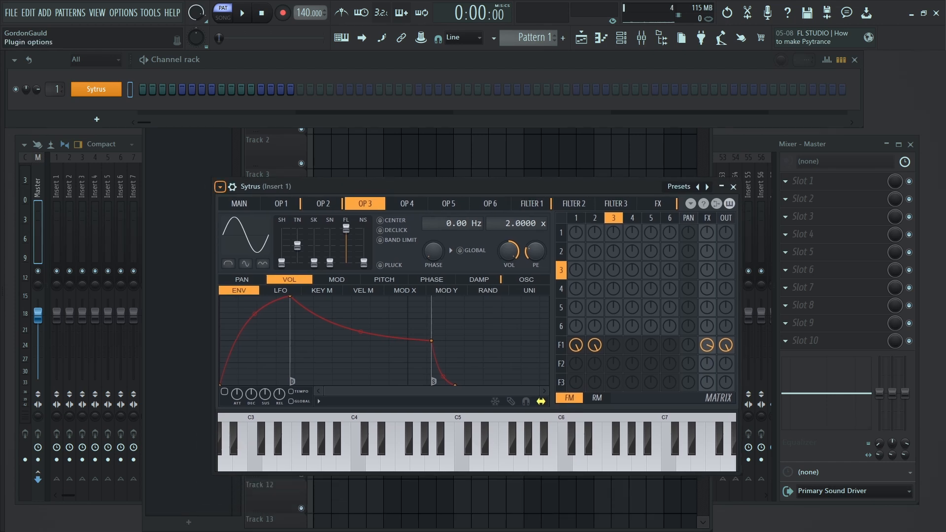
click(220, 187)
mouse_move(261, 217)
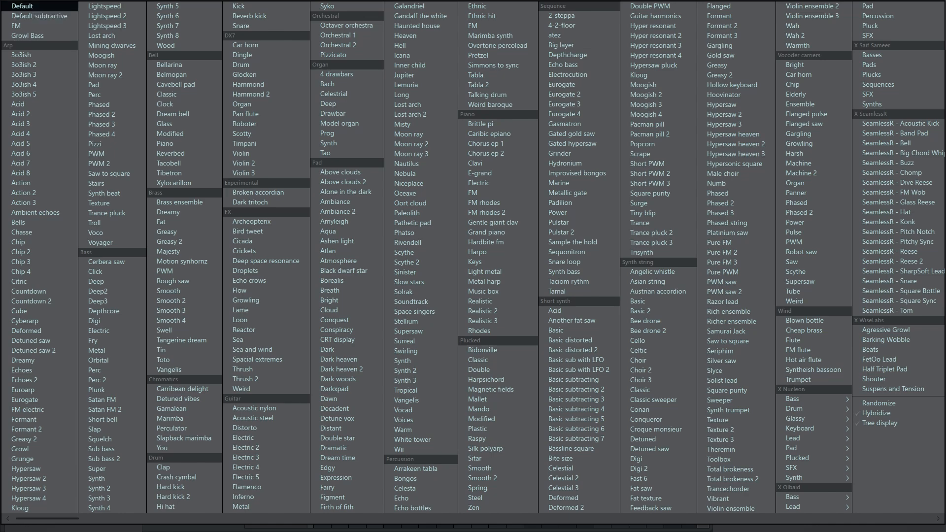
click(22, 6)
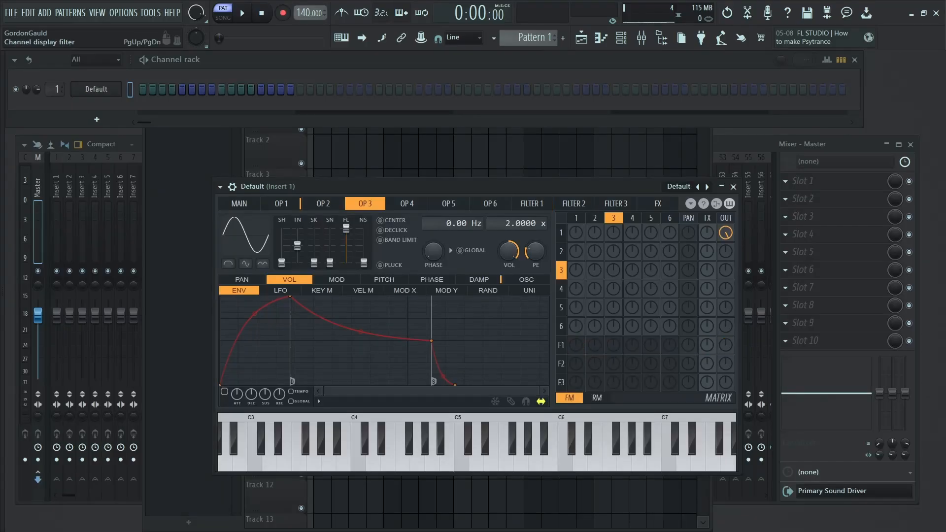
- Change the oscillator shapes of operators 1 and 2 from sine to triangle
click(323, 203)
click(281, 204)
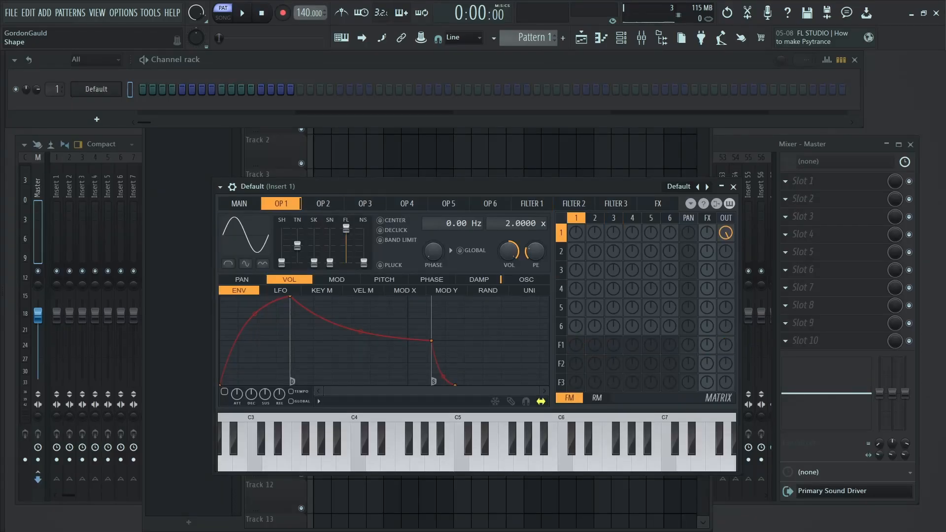
drag(281, 262, 281, 255)
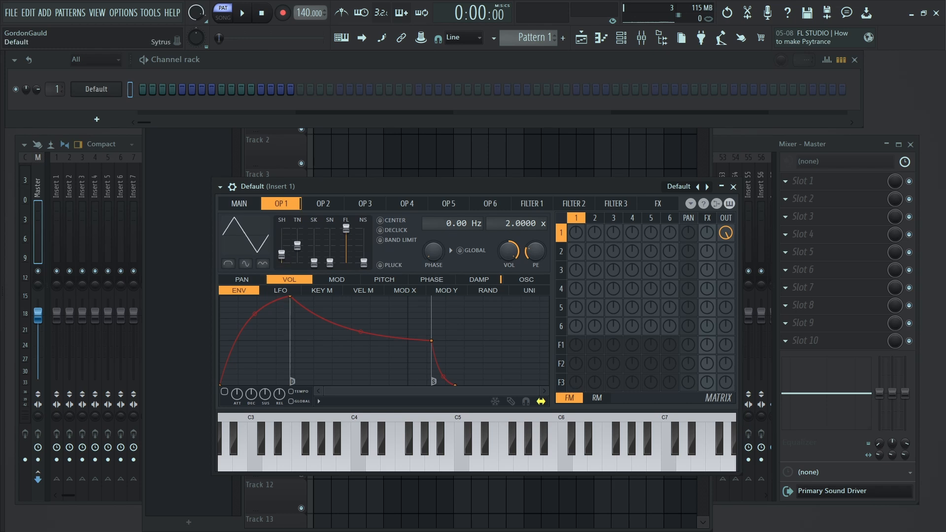
click(323, 203)
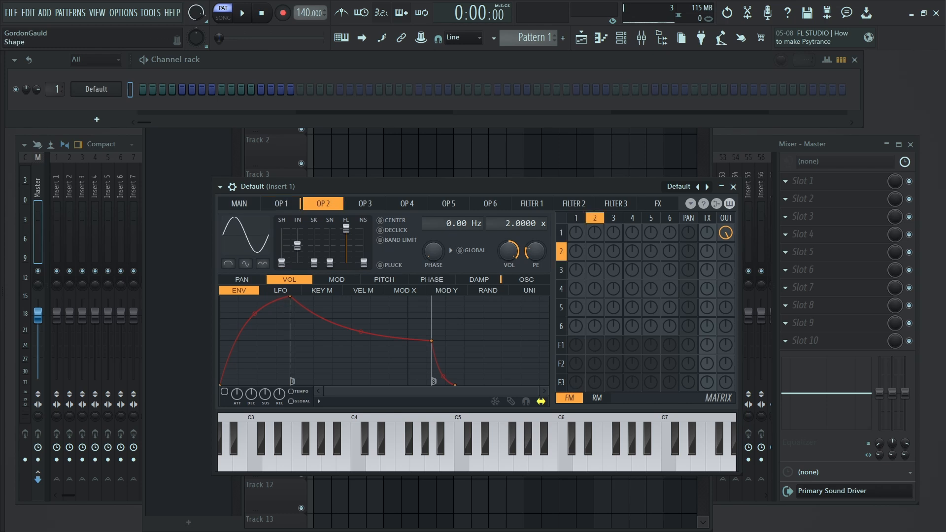
drag(281, 262, 281, 254)
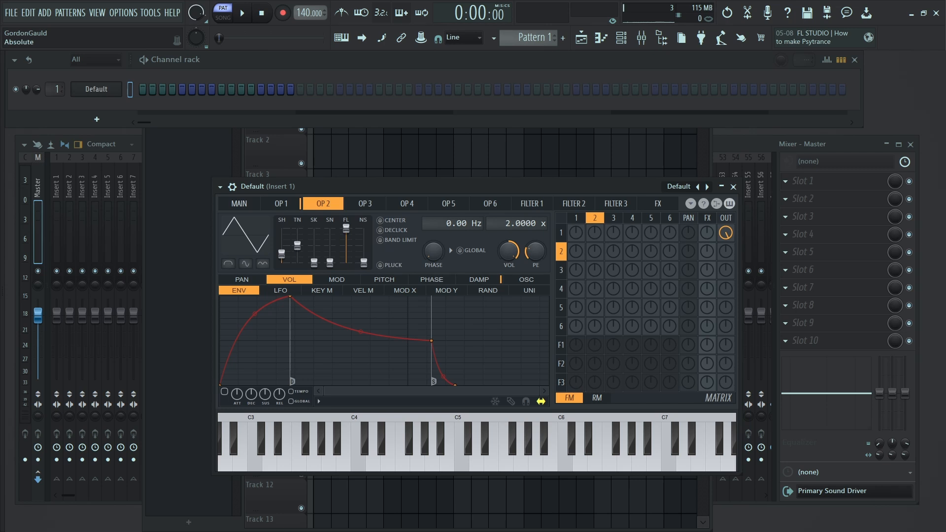
- Shape operator 2's volume Mod X mapping as a linear ramp from zero at the start to maximum at the end
click(281, 203)
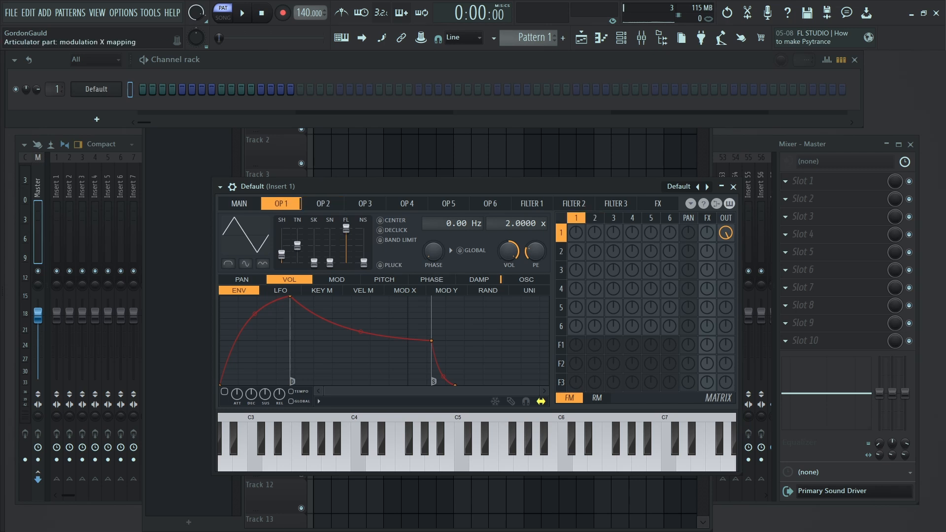
click(405, 290)
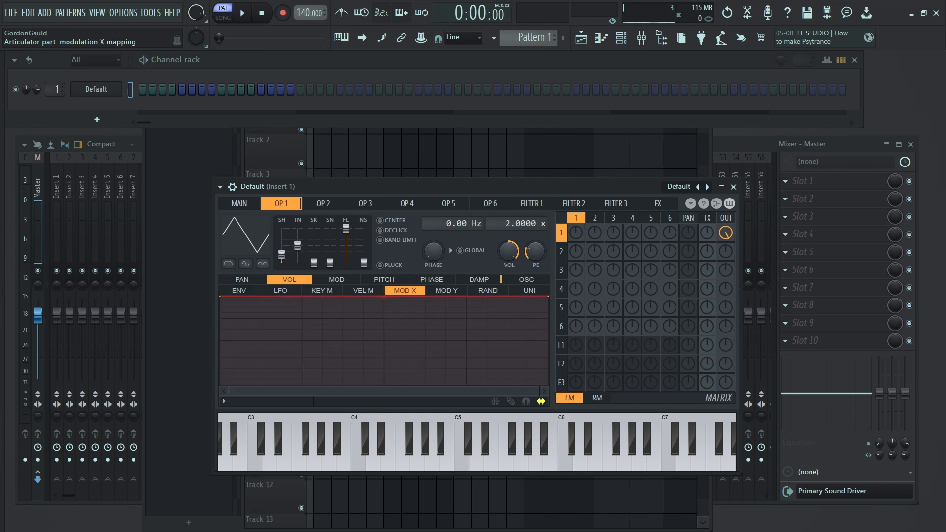
click(323, 203)
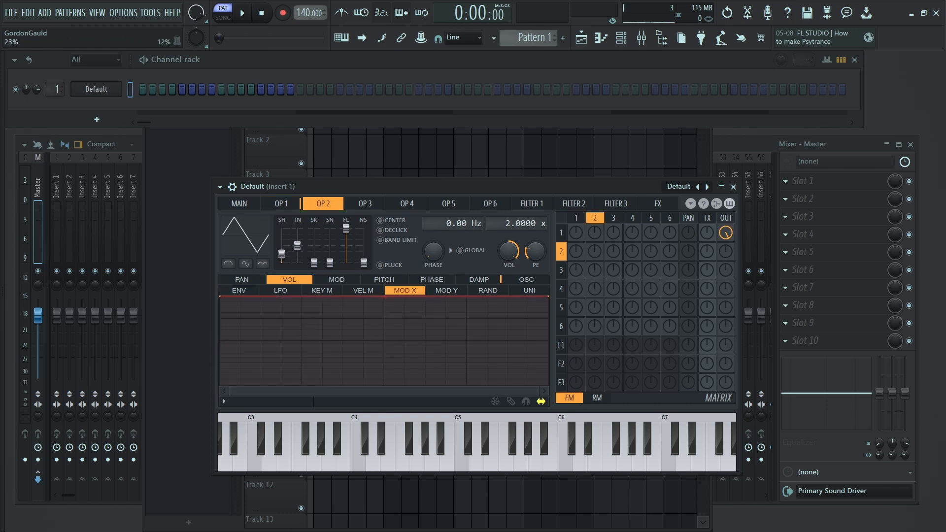
drag(220, 296, 221, 385)
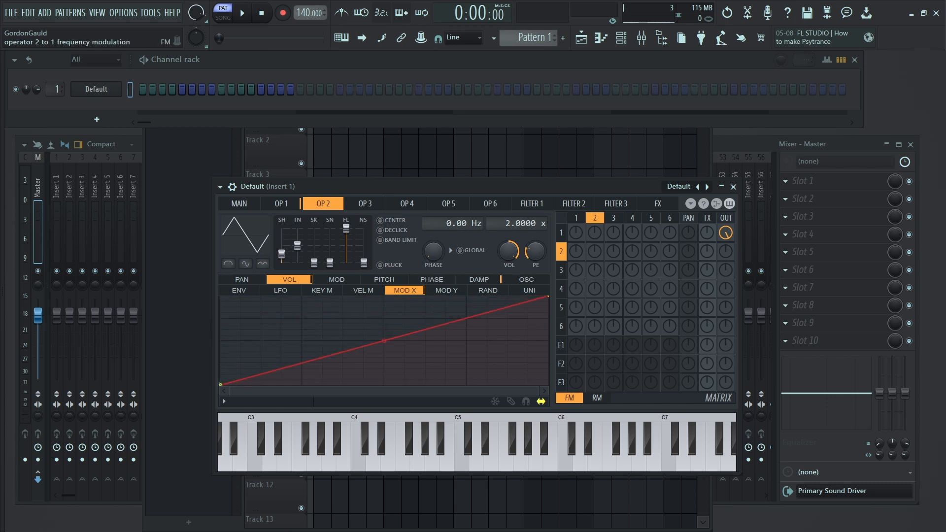
- Modulate operator 1's frequency with operator 2, set operator 1's frequency ratio to 1.0000, and test different modulation amounts
drag(594, 233, 595, 222)
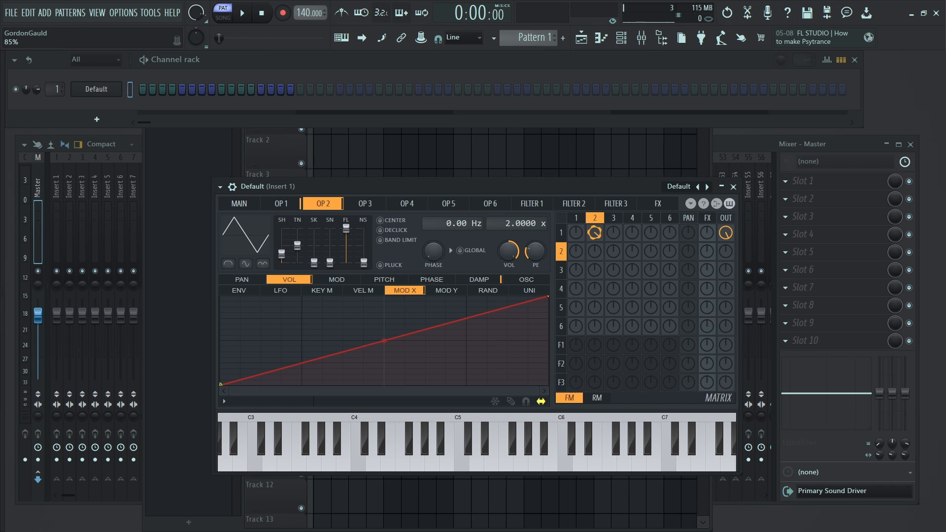
click(461, 455)
click(281, 203)
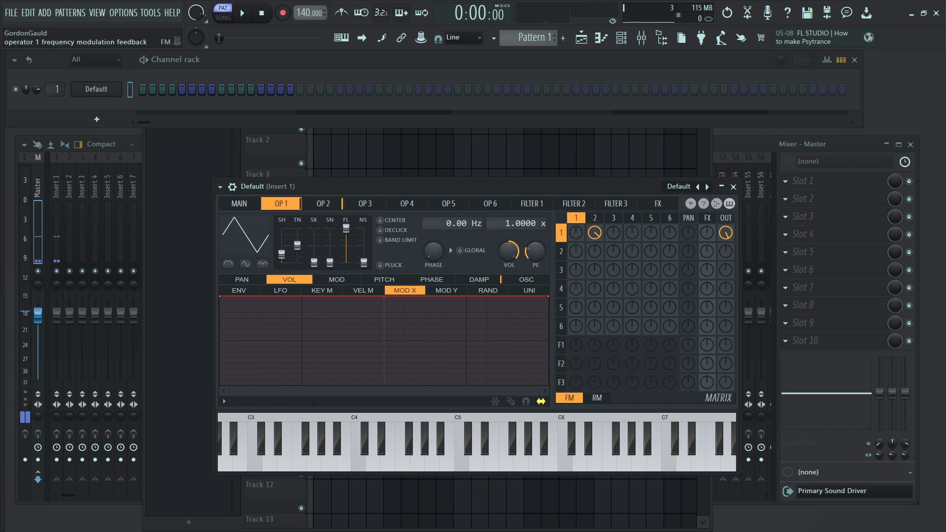
mouse_move(594, 233)
mouse_down()
mouse_move(594, 221)
mouse_move(594, 232)
mouse_up()
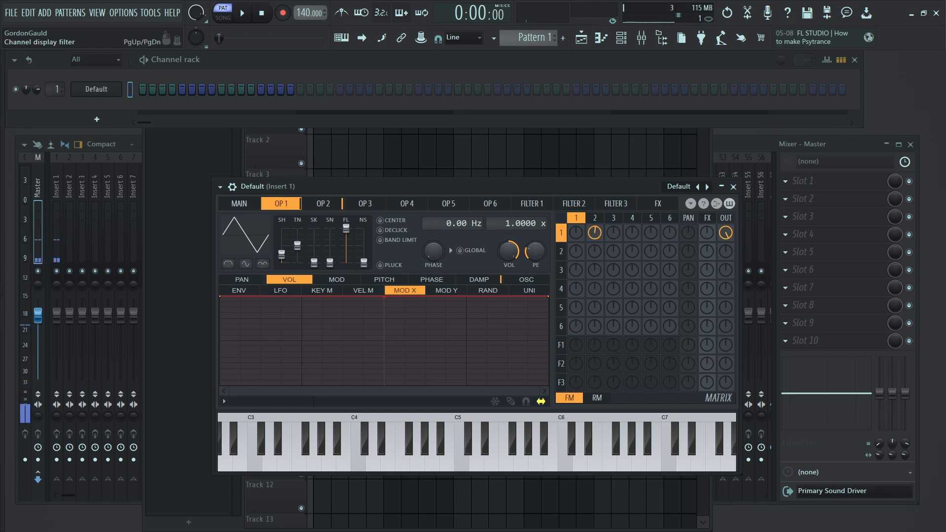
- Audition lower keys in the Sytrus channel's piano roll and add an E3 note lasting the whole first bar
right_click(101, 89)
click(141, 88)
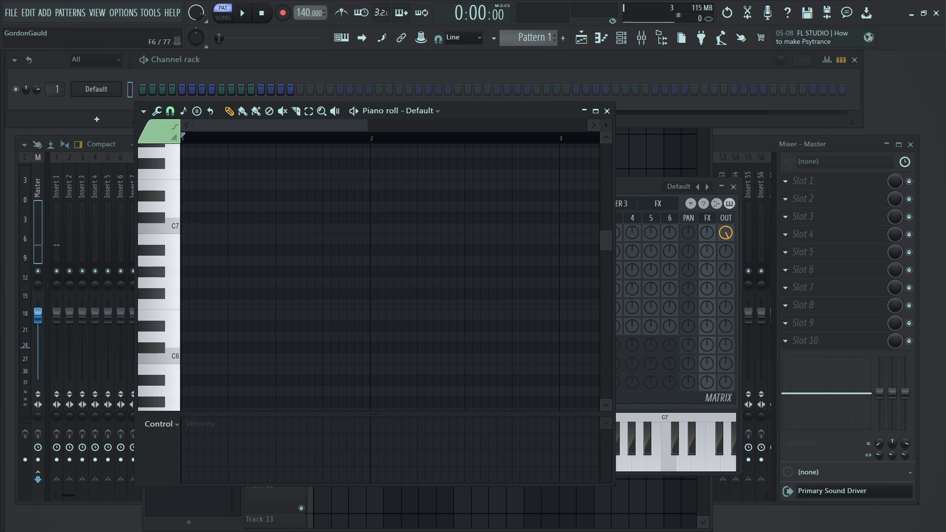
click(168, 305)
scroll(167, 305, down, 3)
click(167, 306)
scroll(168, 309, down, 2)
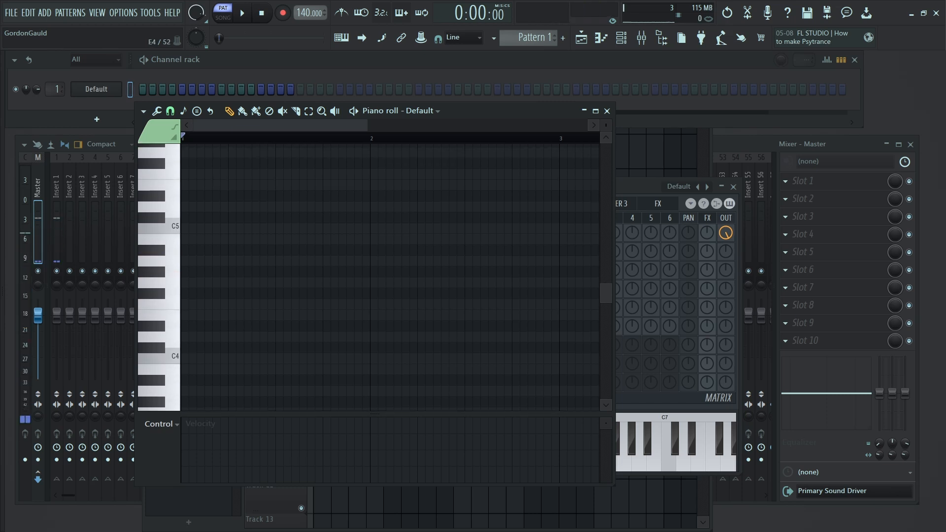
click(168, 318)
scroll(167, 321, down, 3)
click(167, 350)
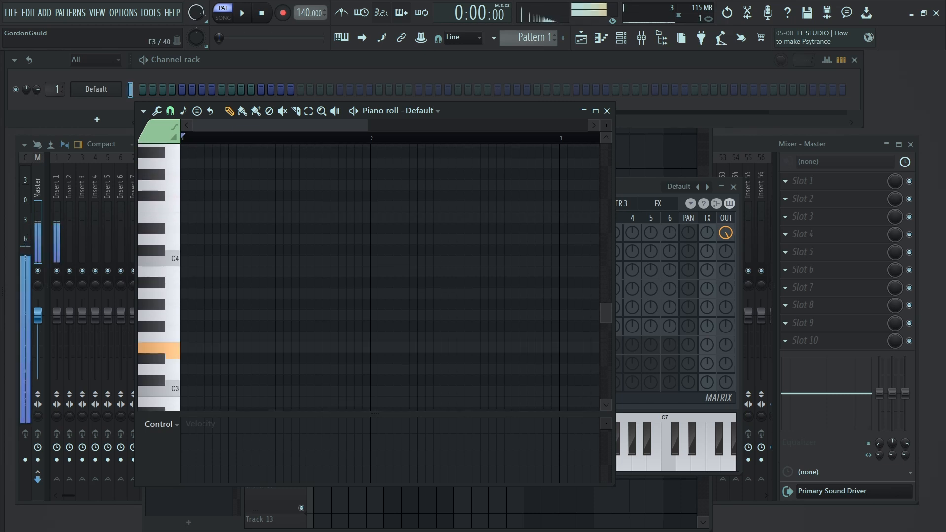
click(193, 347)
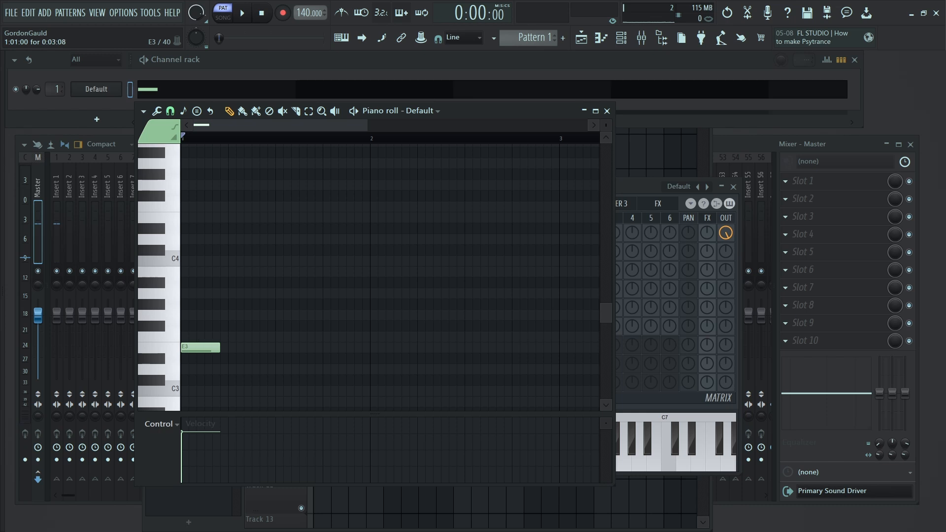
drag(219, 347, 369, 347)
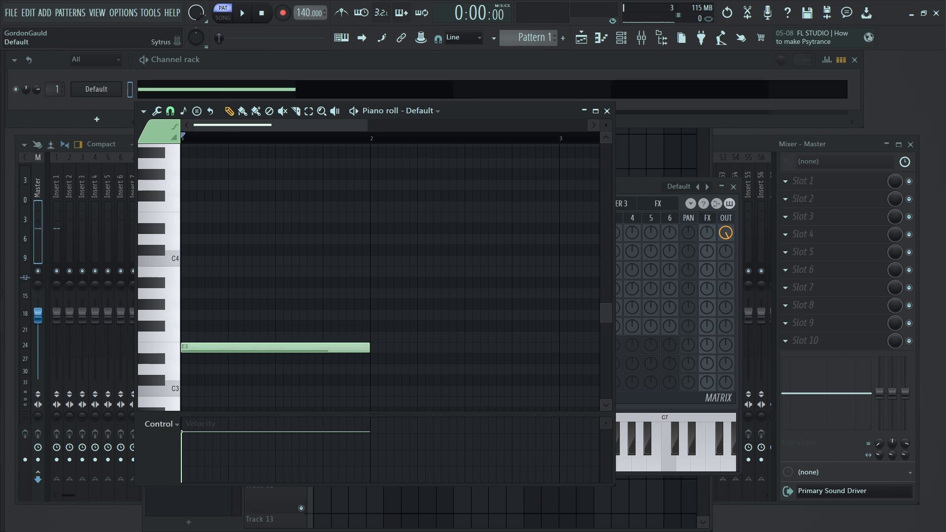
- Set the operator 2 to 1 frequency modulation in Sytrus to about 75% while playing back the pattern
click(96, 89)
drag(595, 232, 595, 189)
key(space)
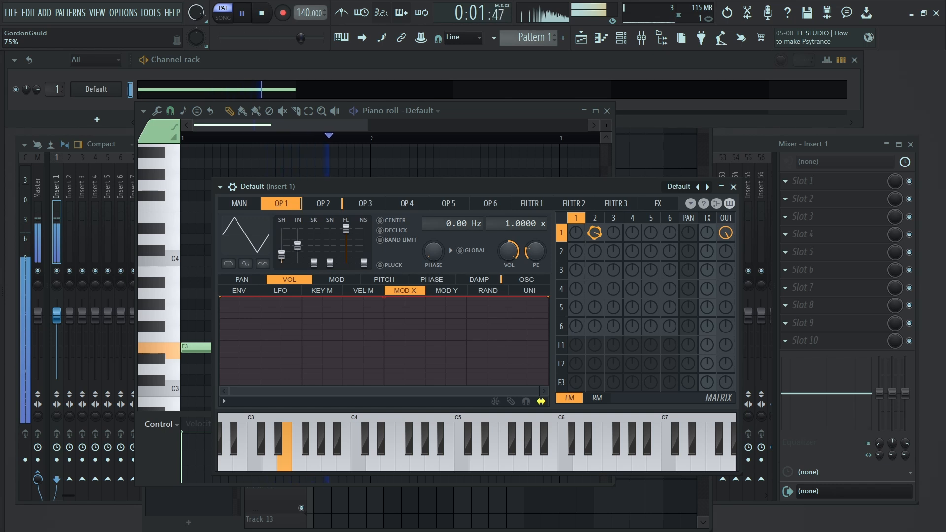
key(space)
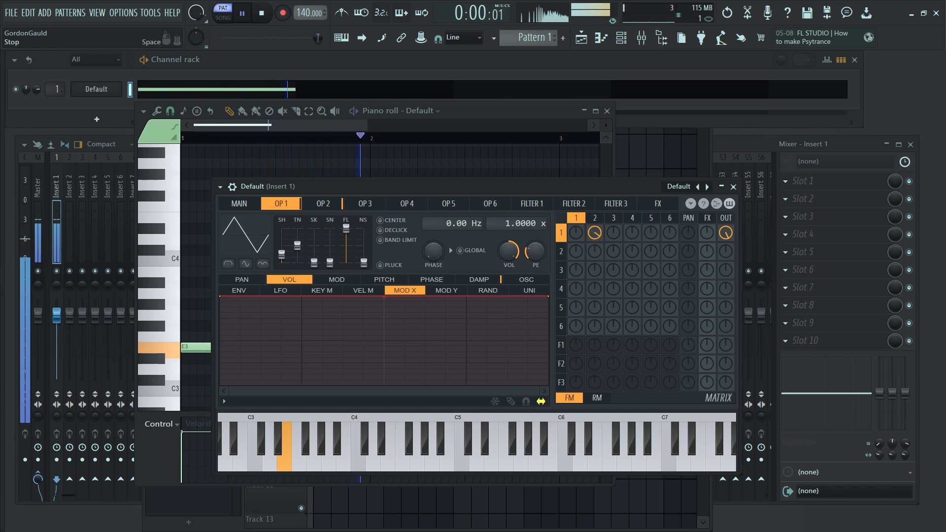
- Create an automation clip for the Modulation X knob in Sytrus's main settings
click(323, 203)
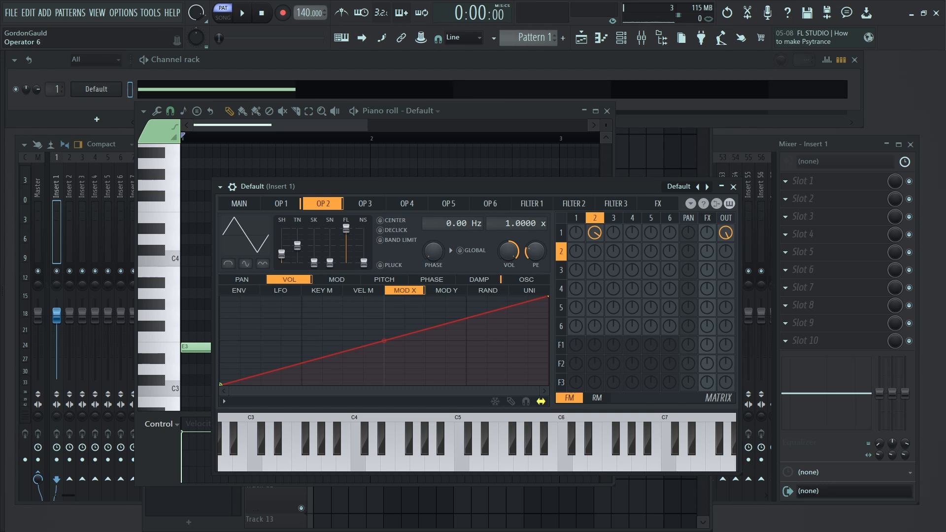
click(239, 203)
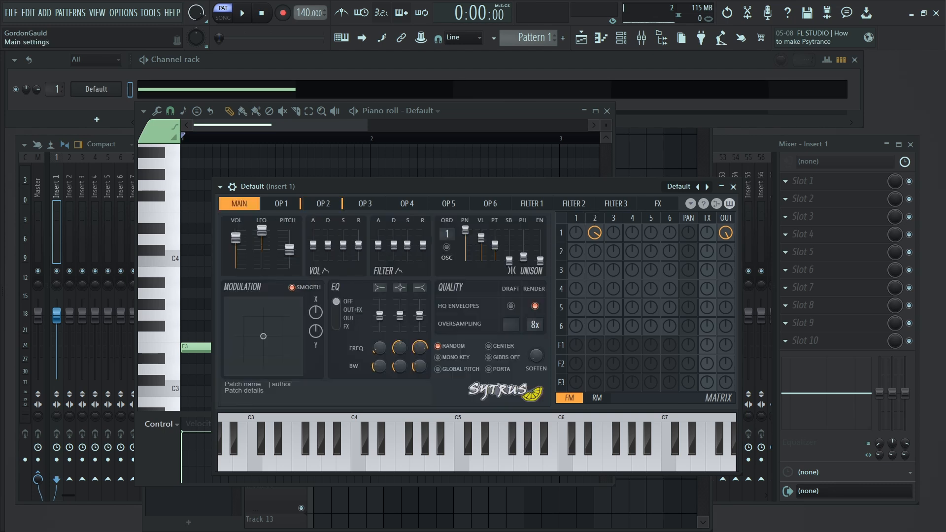
right_click(315, 313)
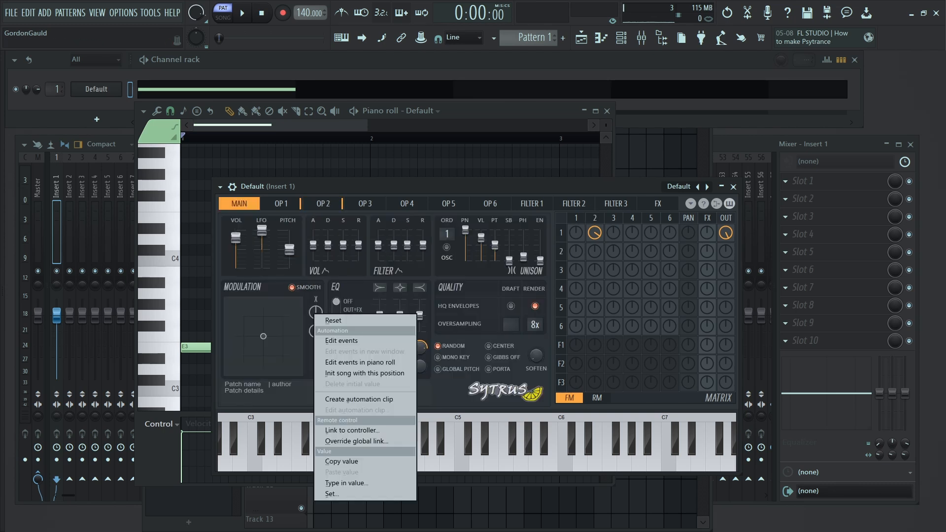
click(359, 399)
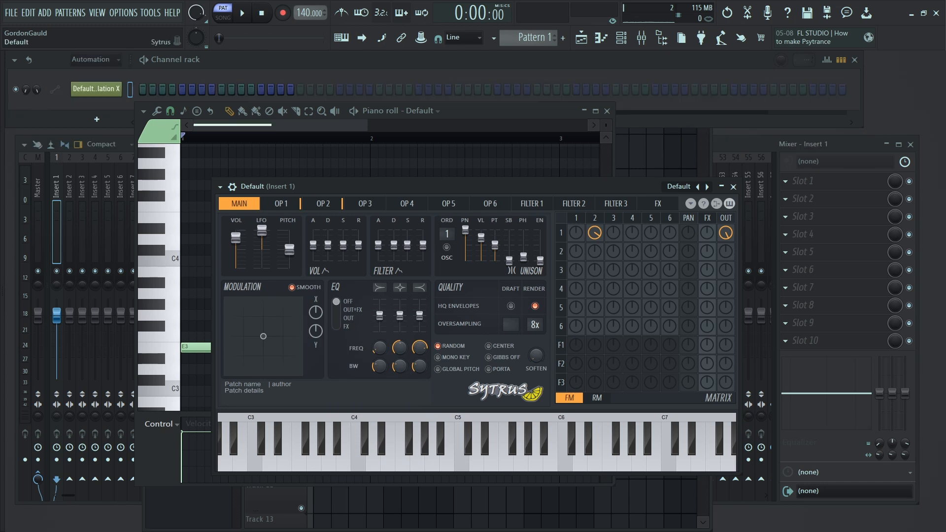
- Place Pattern 1 on Track 3 of the playlist, starting at bar 1 beneath the automation clip
click(691, 152)
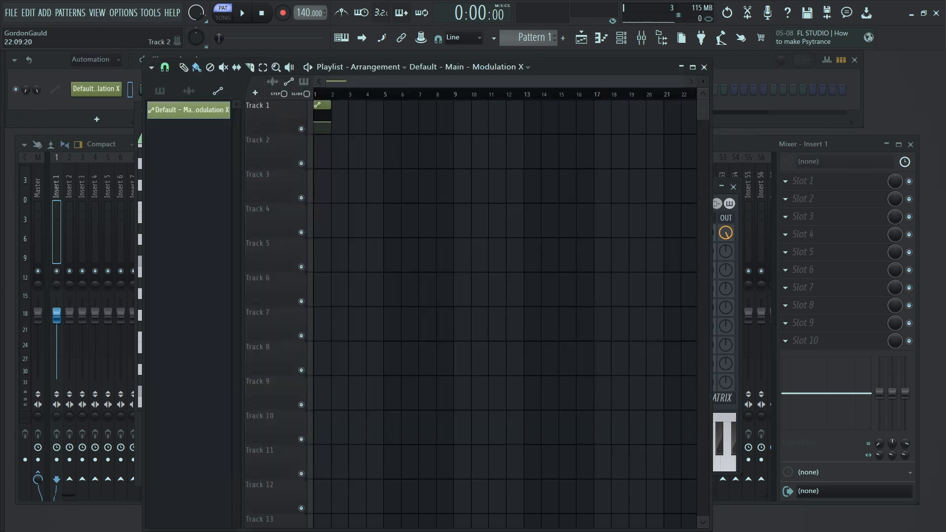
drag(684, 82, 452, 81)
click(160, 91)
click(188, 110)
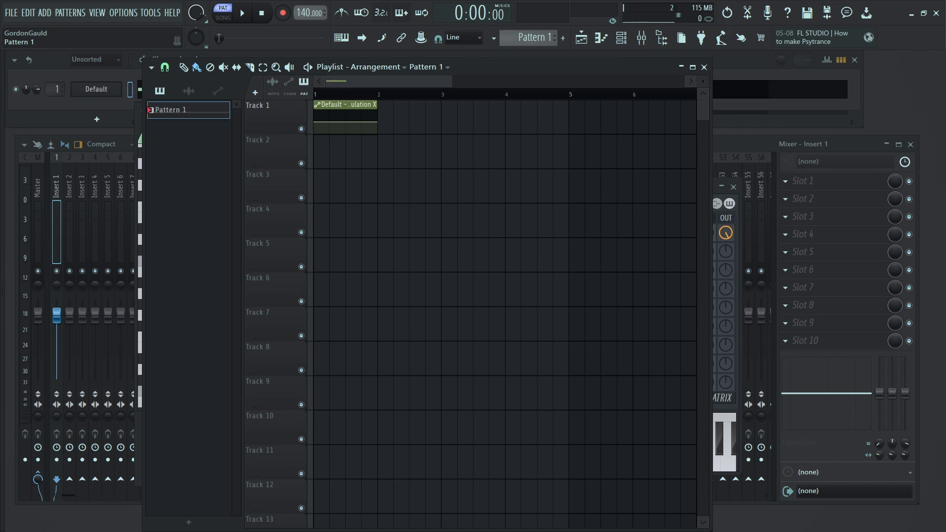
click(366, 187)
drag(383, 188, 346, 187)
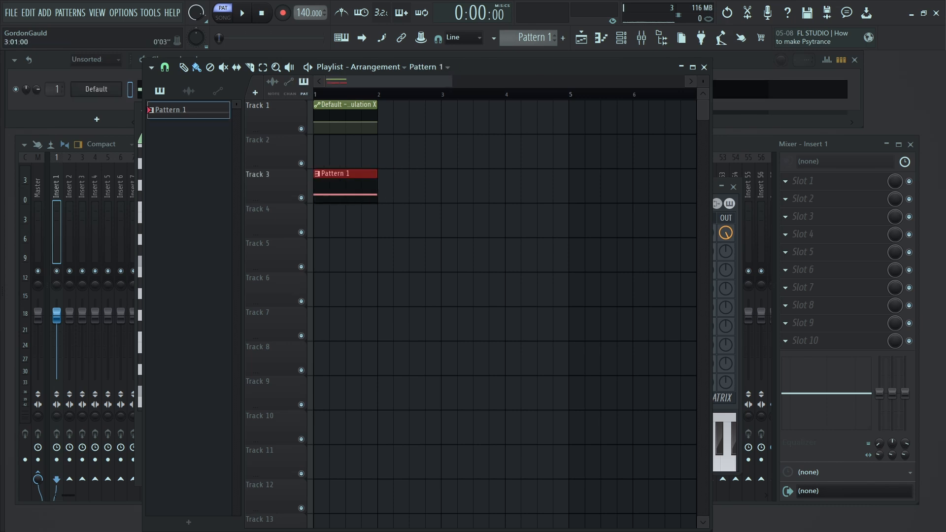
- Shape the first quarter of the Modulation X automation clip into a rounded hump that starts and ends at the minimum
drag(451, 81, 356, 81)
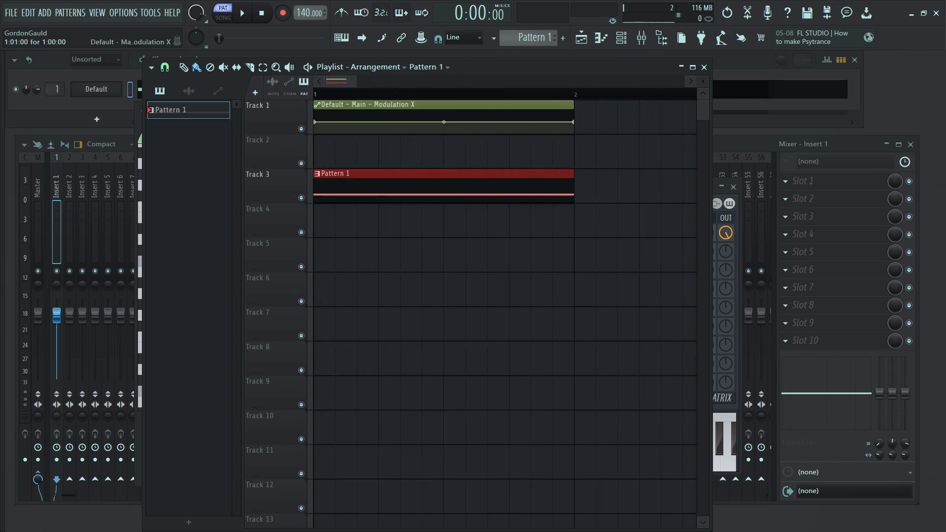
right_click(335, 118)
drag(335, 118, 335, 111)
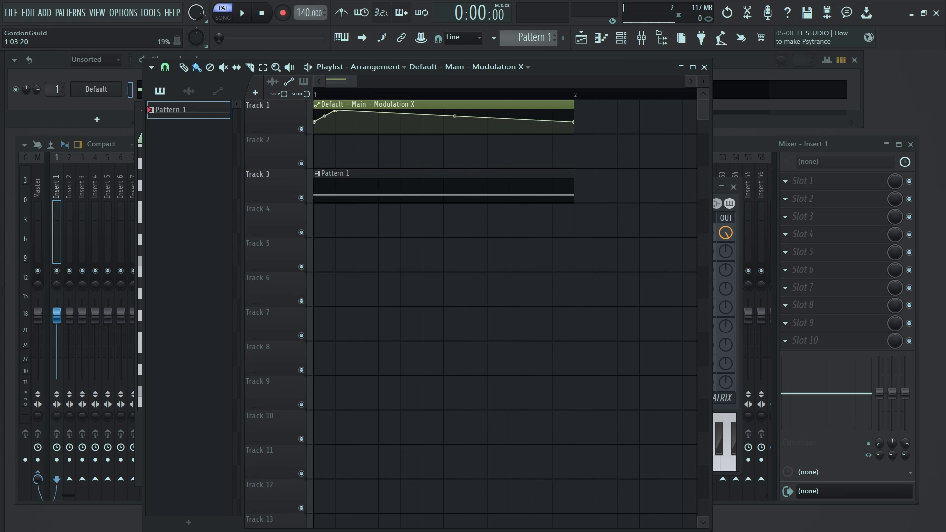
right_click(380, 133)
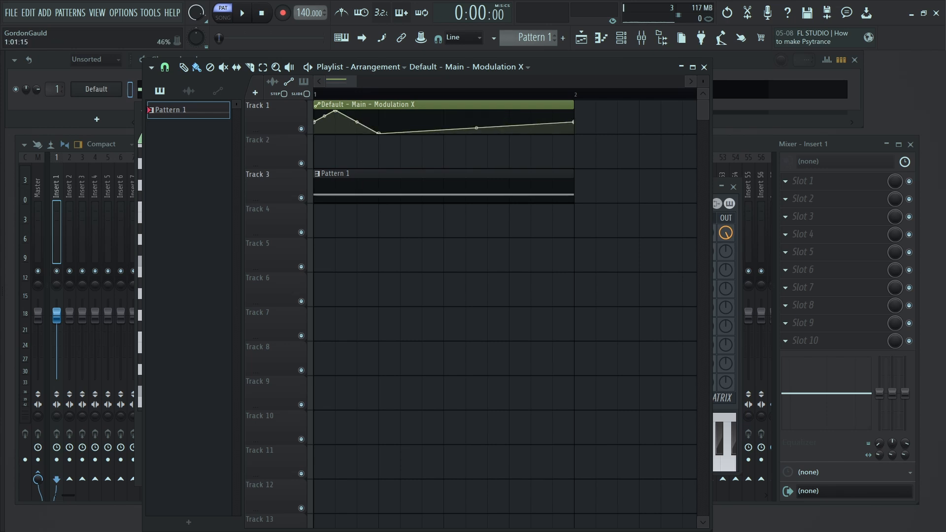
drag(357, 122, 357, 114)
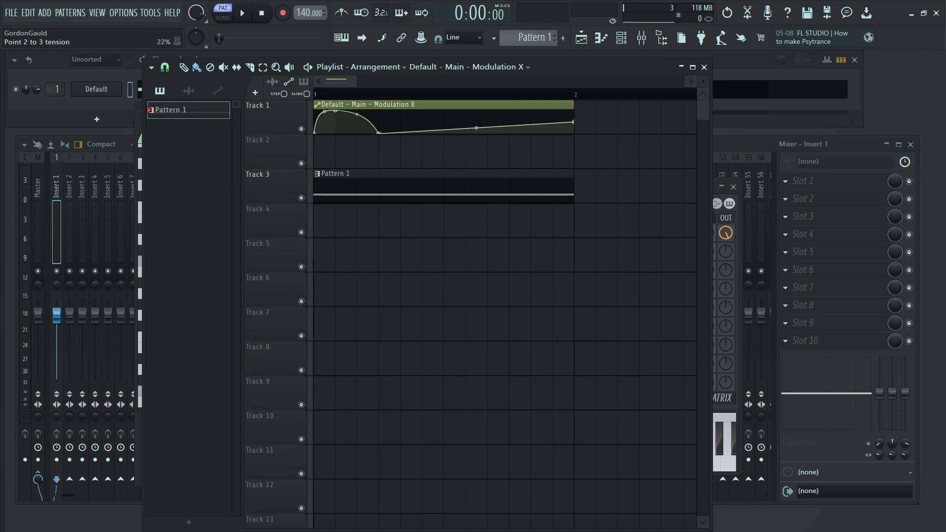
- Add two shorter rounded humps after the first in the Modulation X automation clip, returning to near the minimum at the clip's midpoint
key(space)
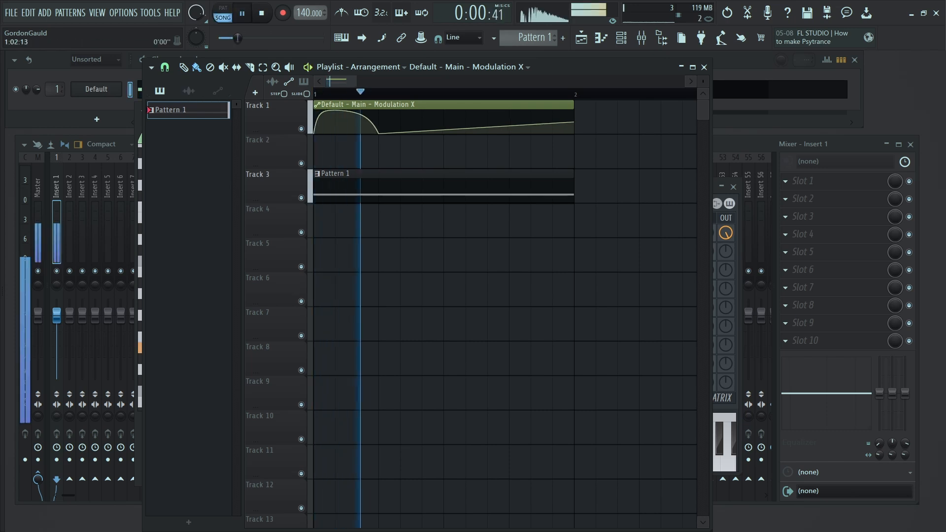
key(space)
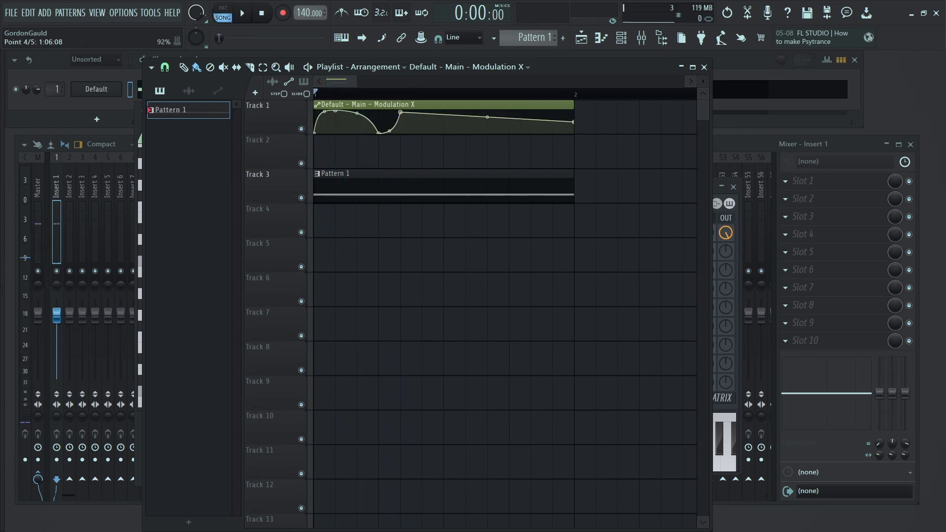
drag(389, 131, 422, 132)
click(421, 130)
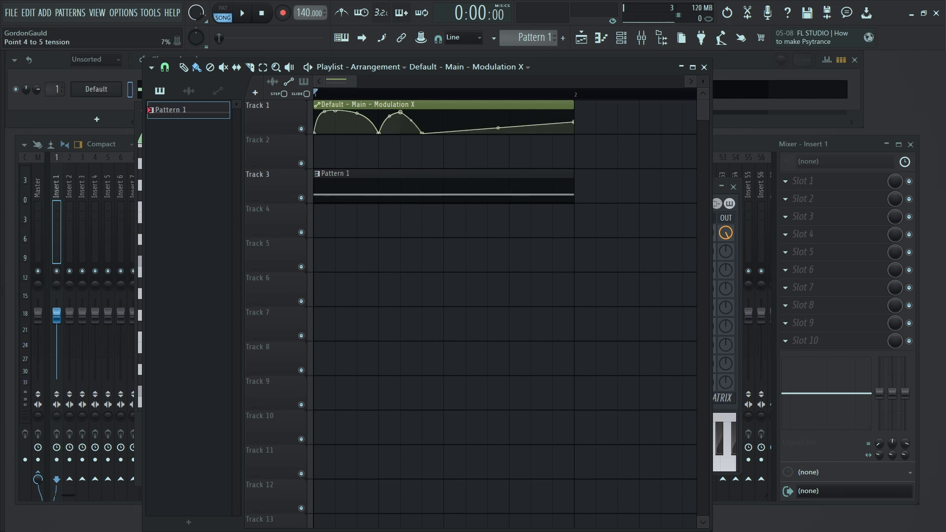
click(444, 114)
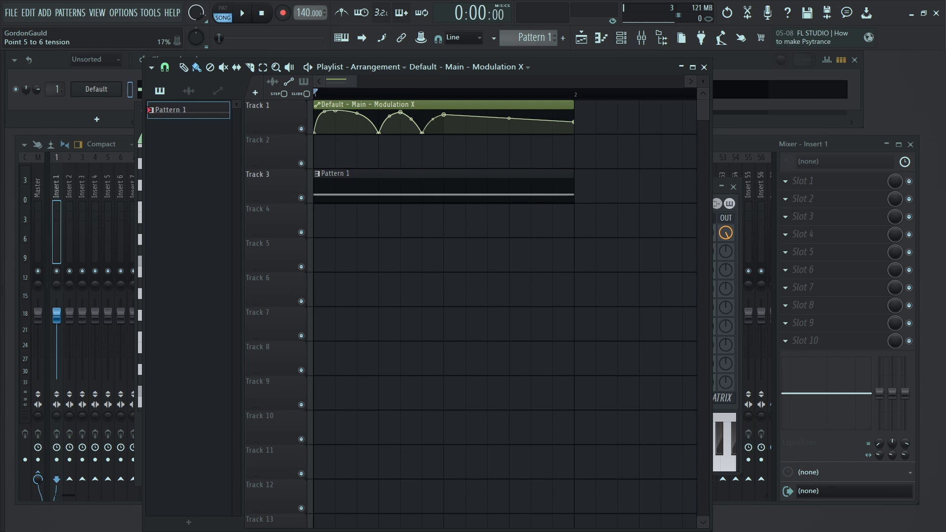
mouse_move(443, 115)
mouse_down()
mouse_move(421, 112)
mouse_move(436, 111)
mouse_up()
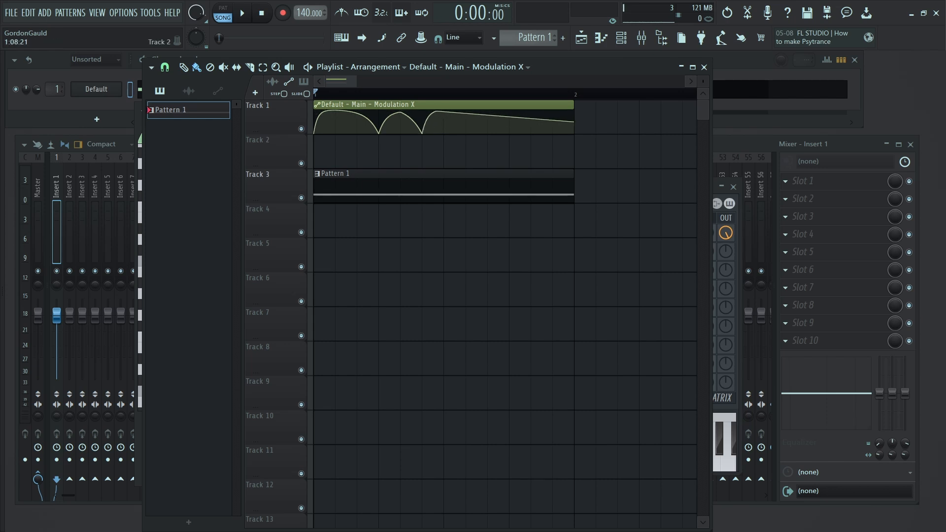
click(444, 132)
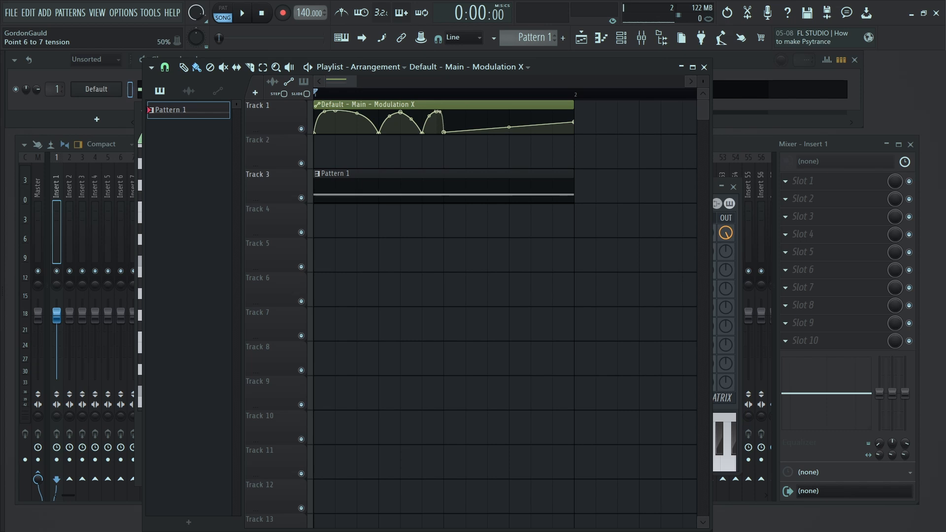
- Add a fourth rounded hump to the Modulation X clip from its midpoint to about two-thirds of its length
key(space)
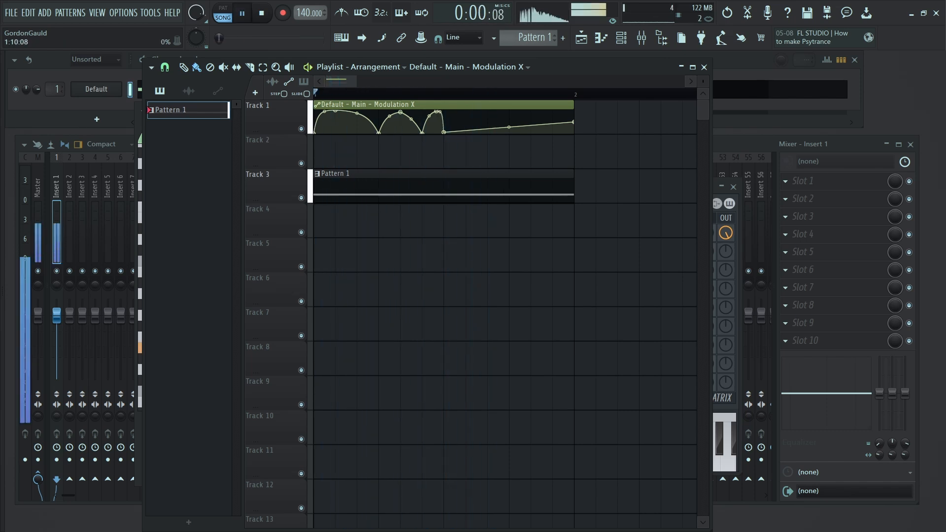
key(space)
right_click(466, 118)
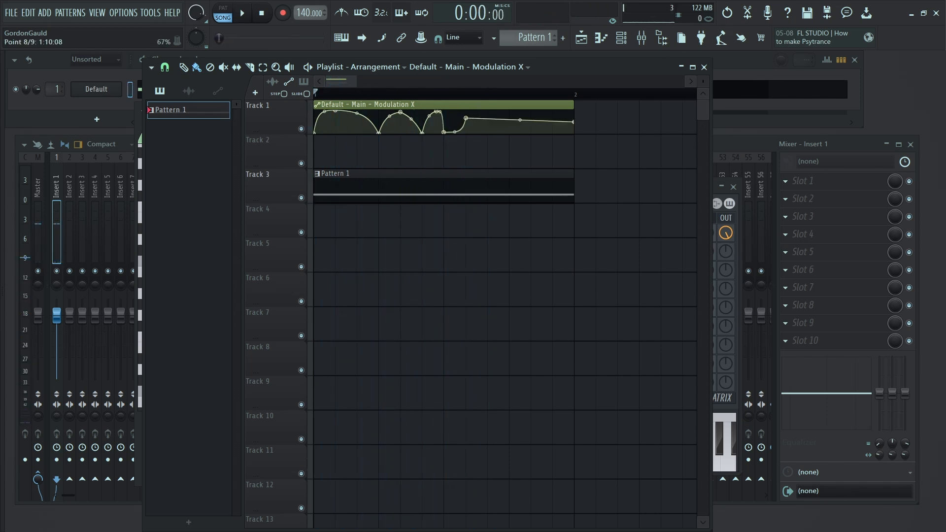
mouse_move(466, 118)
mouse_down()
mouse_move(455, 111)
mouse_move(487, 134)
mouse_move(476, 132)
mouse_up()
right_click(487, 130)
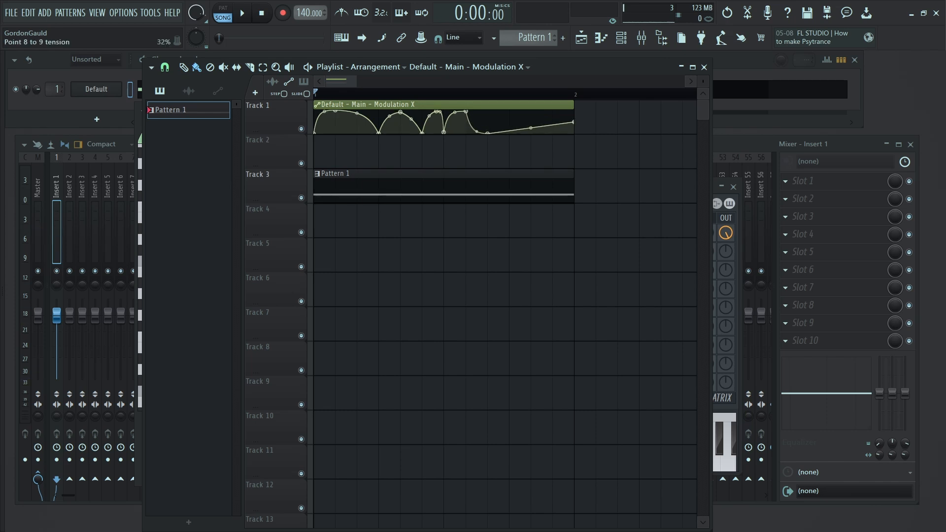
- Fill the last third of the Modulation X clip with one wide rounded hump that ends at the minimum
key(space)
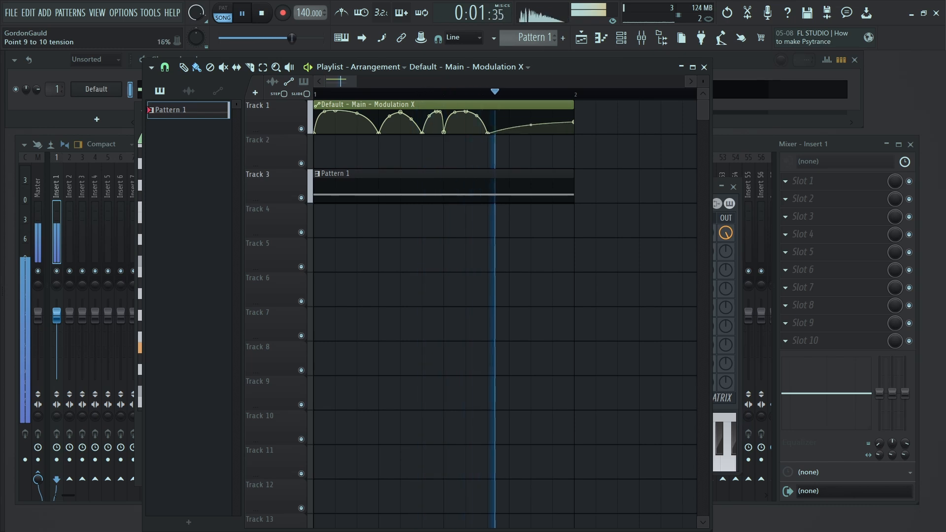
drag(531, 128, 562, 120)
right_click(552, 122)
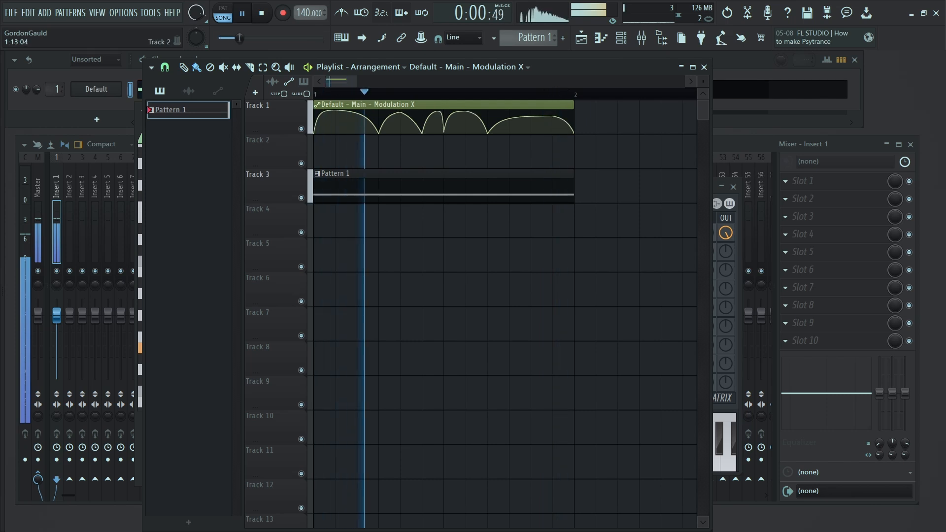
key(space)
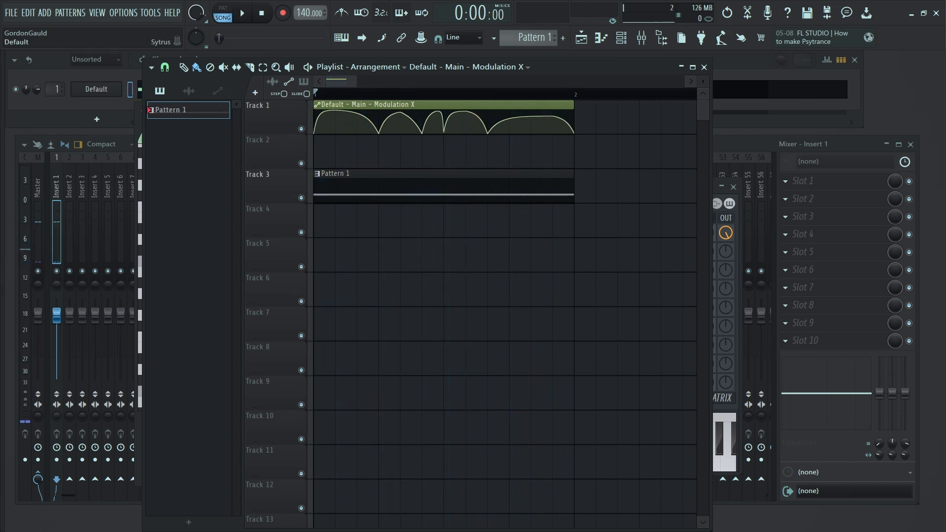
- Shape operator 1's volume Modulation X mapping in Sytrus as a straight ramp rising from minimum to maximum and play the song
click(96, 89)
click(280, 204)
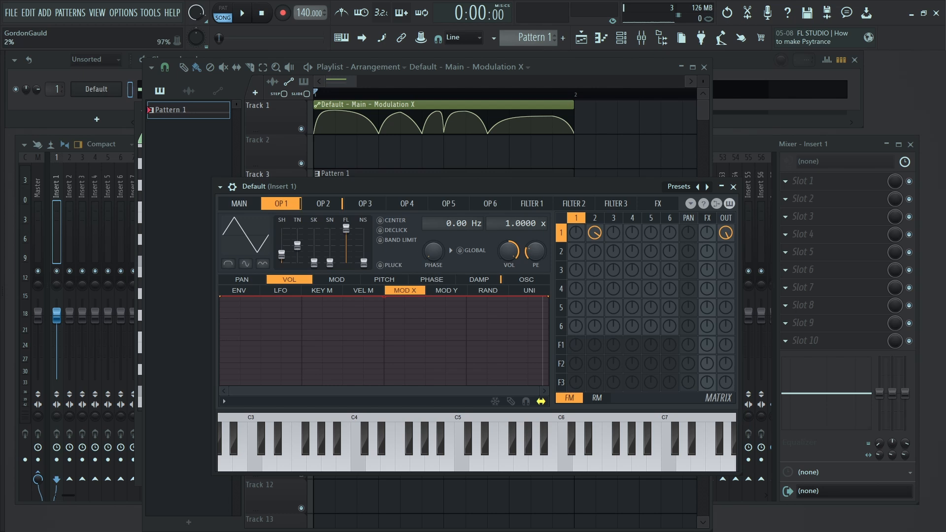
drag(219, 296, 220, 384)
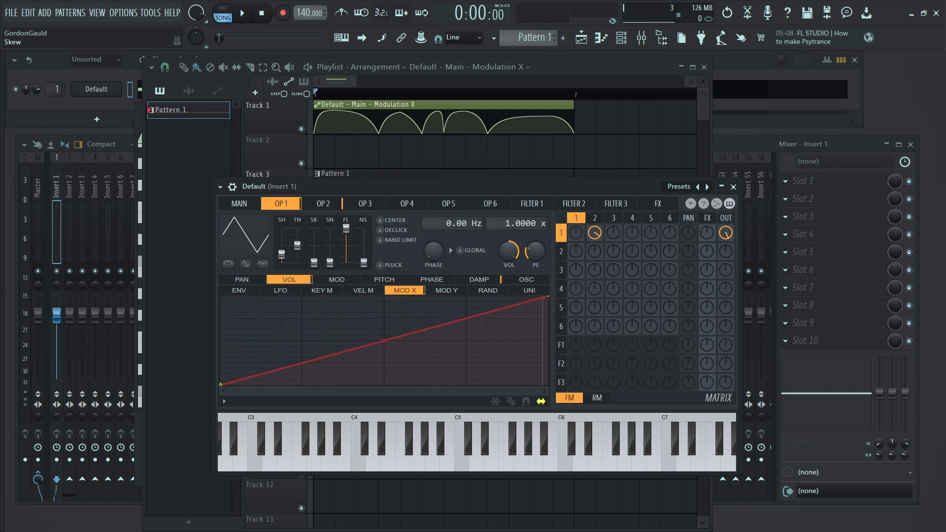
key(space)
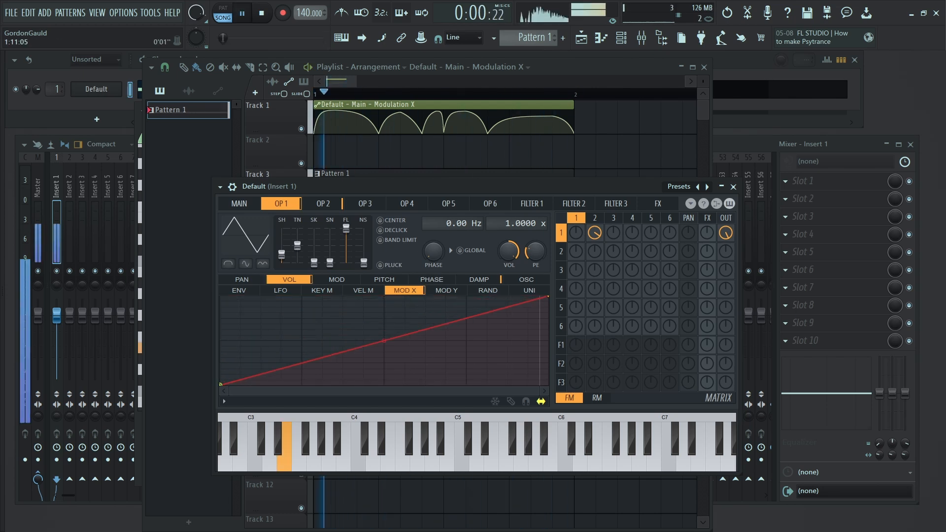
- Reopen Sytrus and set the operator 2 to 1 frequency modulation to about 72% during playback
click(435, 112)
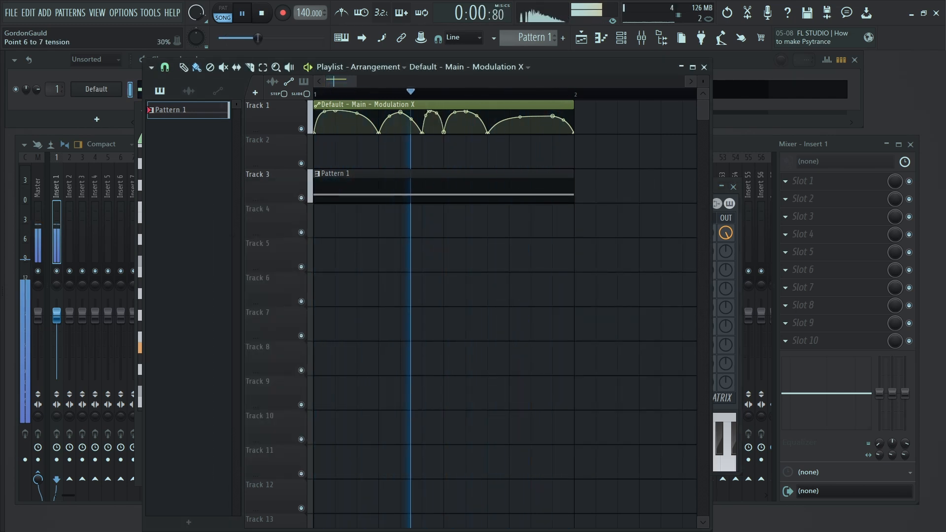
click(112, 106)
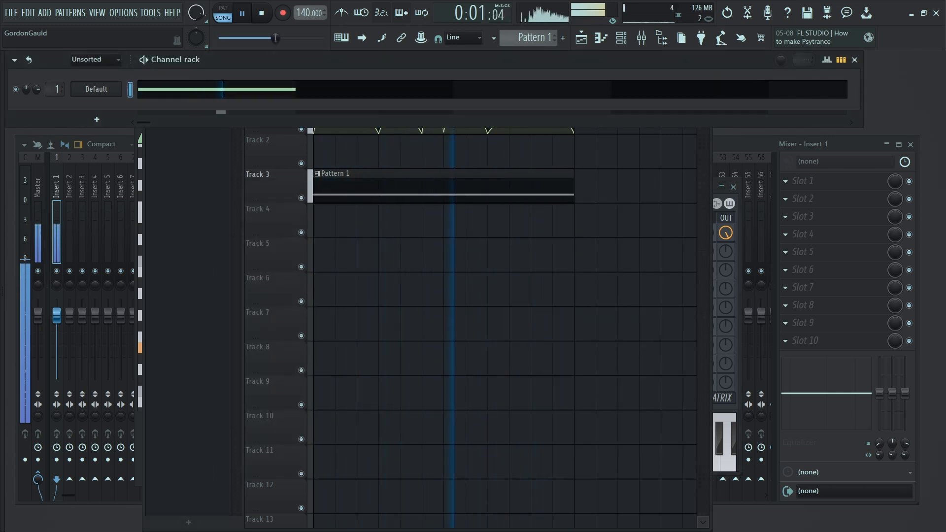
click(96, 89)
click(96, 89)
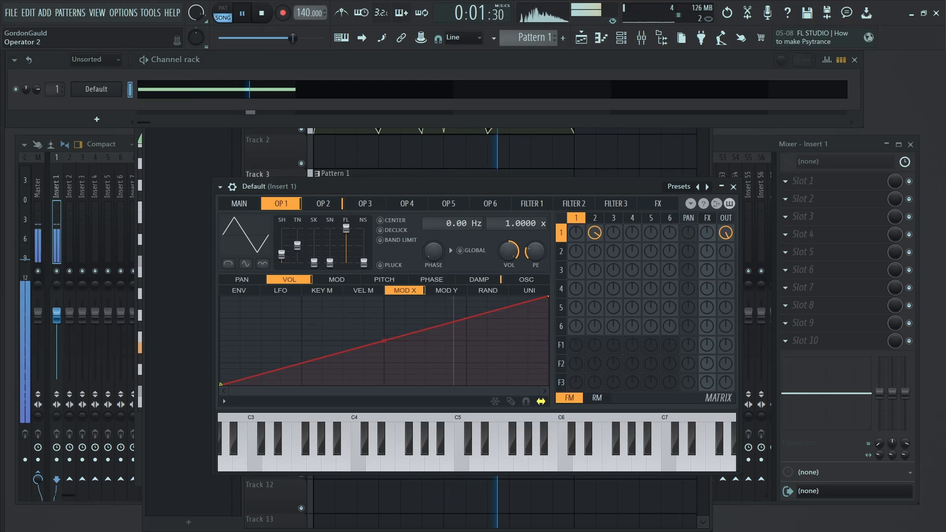
drag(594, 233, 594, 239)
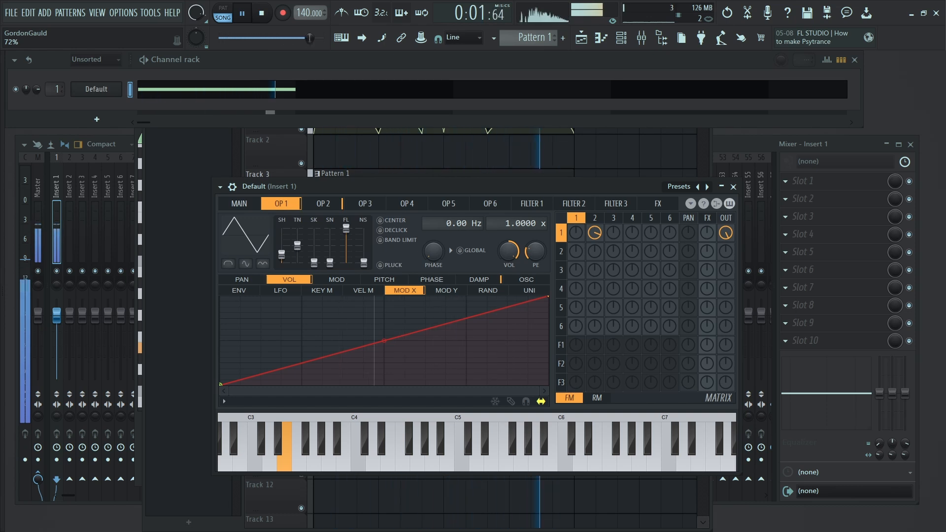
key(space)
- Set filter 1 to Vanilla high pass and lower its cutoff frequency to about 14%
click(532, 204)
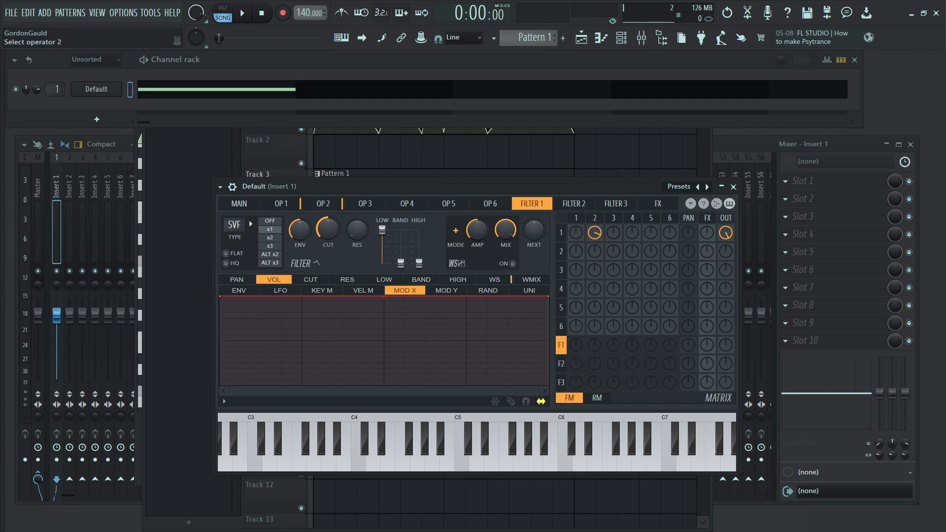
click(234, 225)
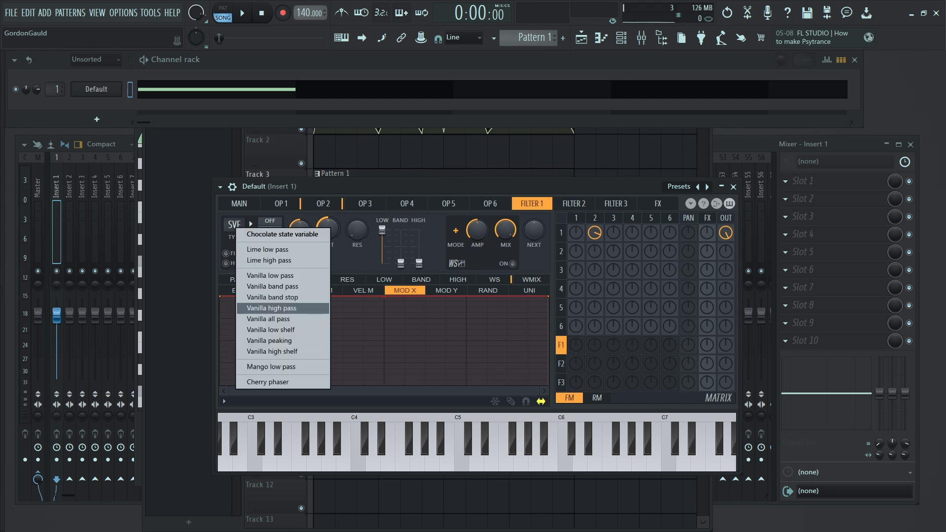
click(272, 308)
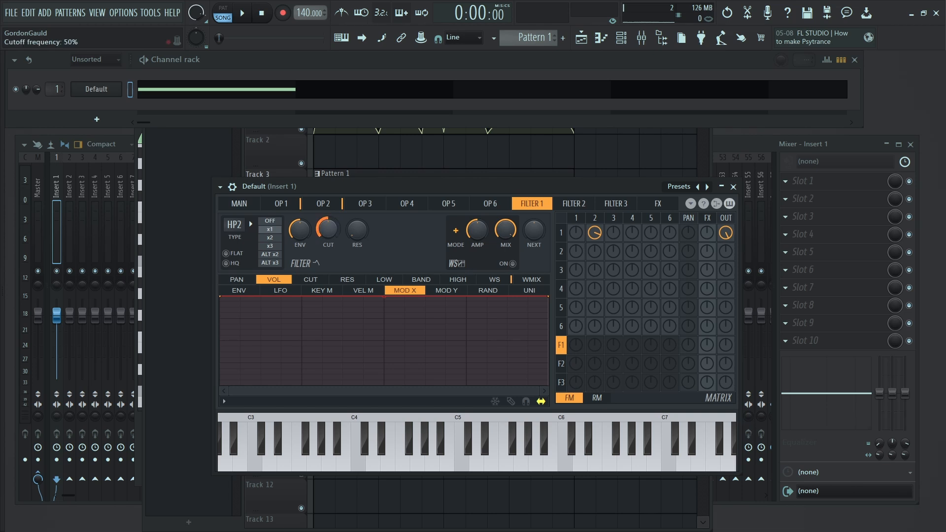
drag(328, 229, 328, 256)
key(space)
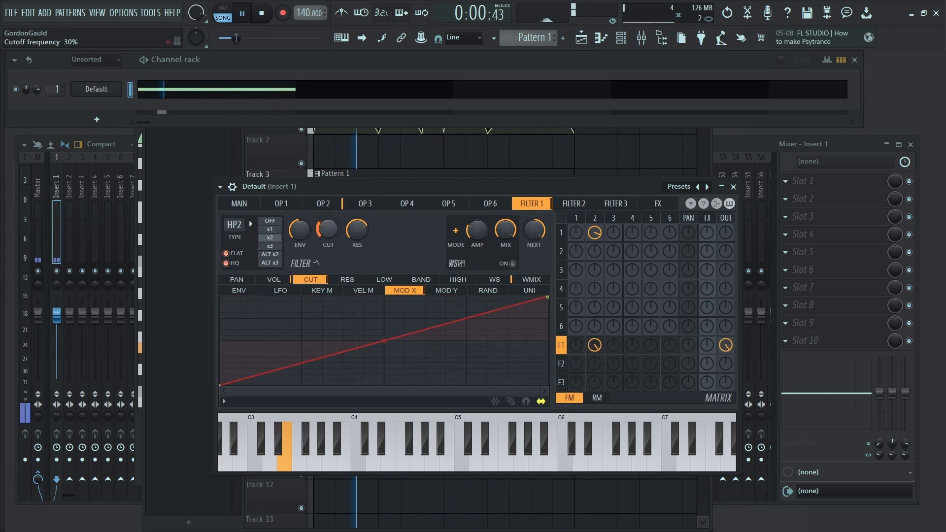
drag(328, 229, 328, 245)
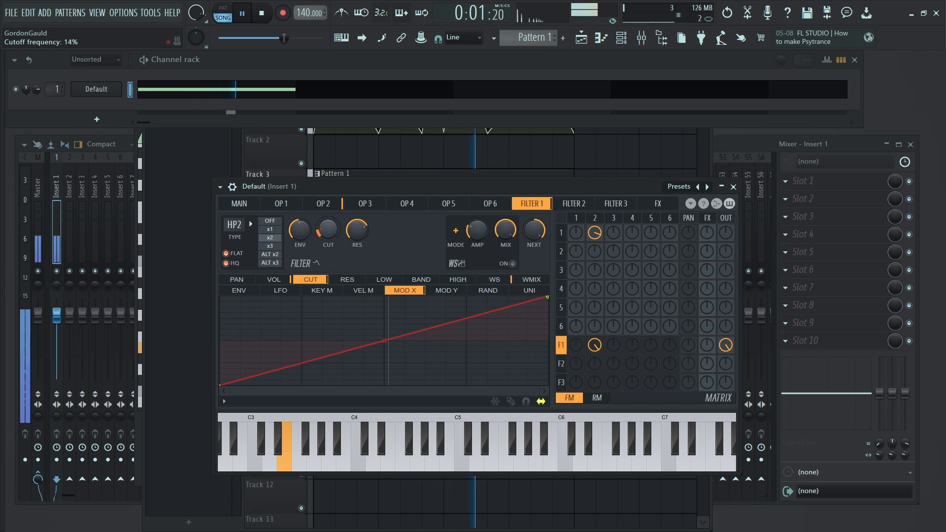
- Lower filter 1's cutoff frequency and adjust its cutoff envelope amount while playing the song
click(274, 279)
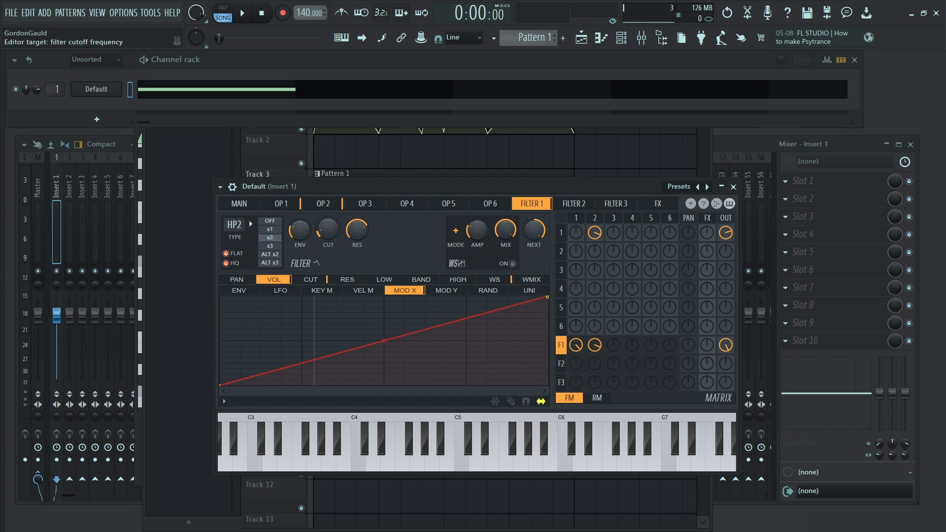
click(311, 279)
click(274, 280)
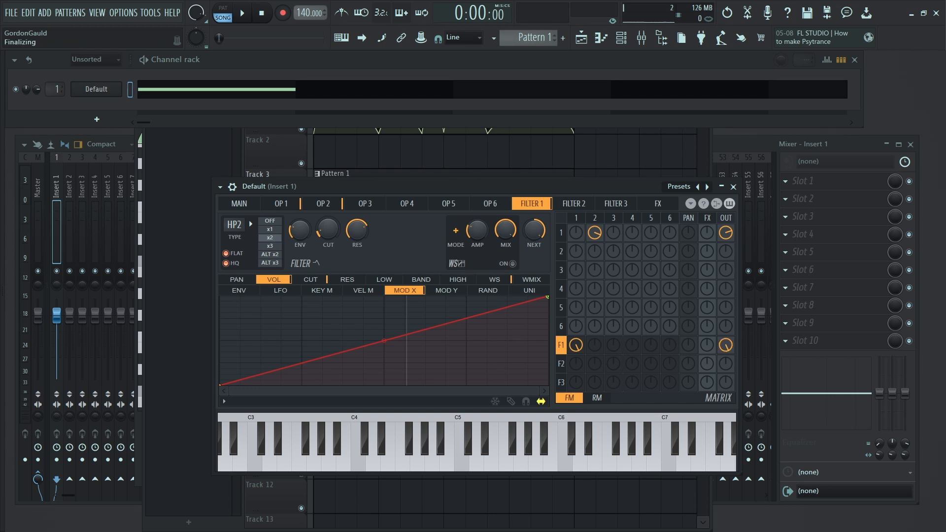
key(space)
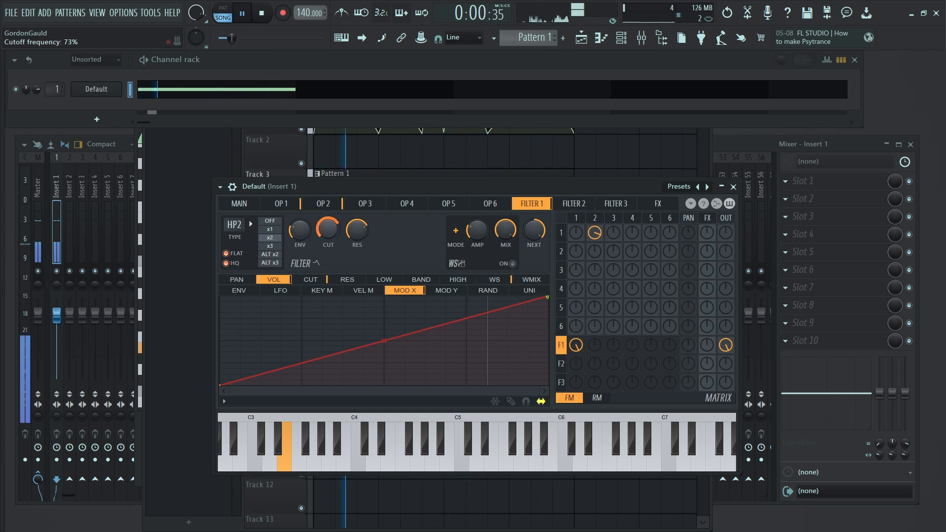
drag(328, 229, 328, 286)
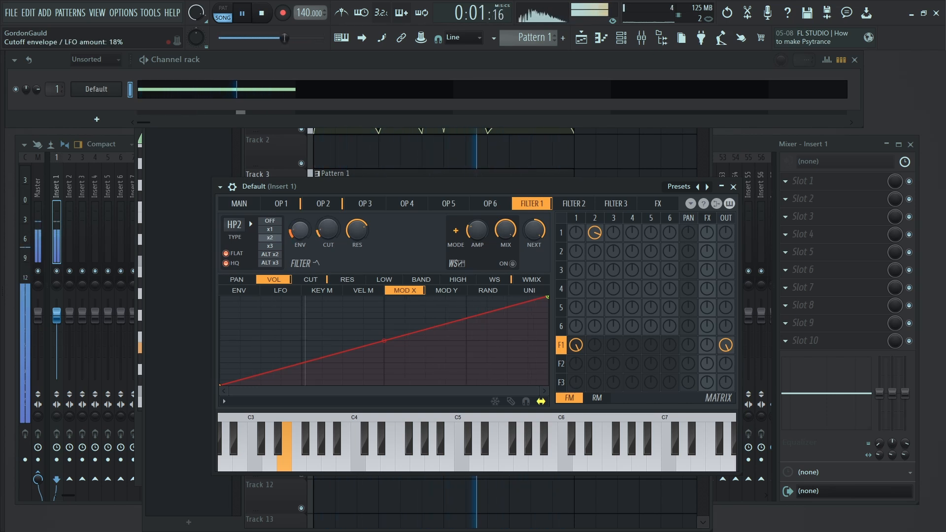
drag(299, 229, 300, 167)
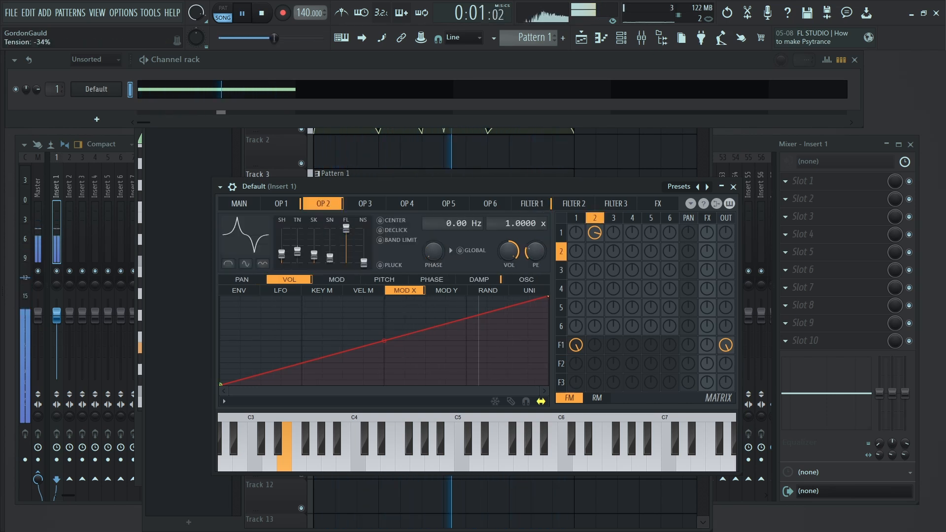
- Raise operator 2's waveform tension to the middle of its range and stop playback
drag(297, 251, 297, 245)
key(space)
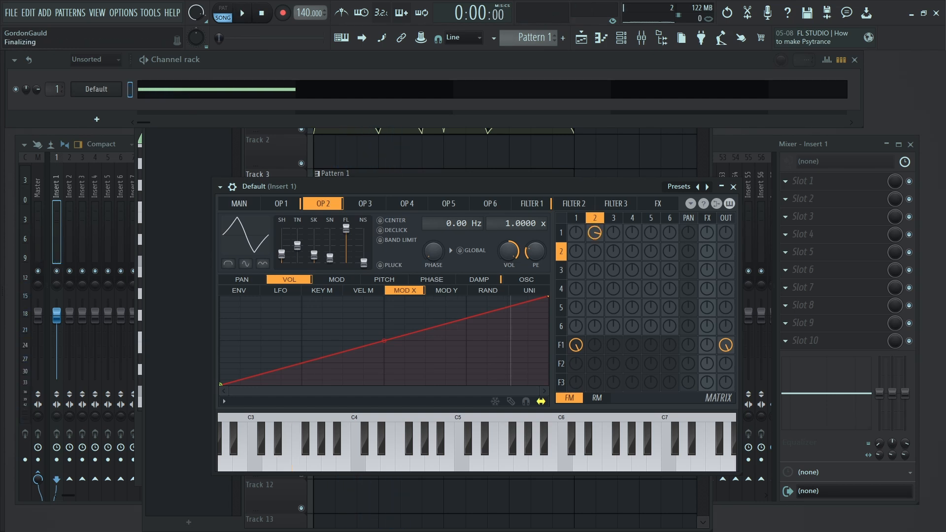
- Compare the settings of operators 1 and 2 and set the operator 2 to 1 frequency modulation to about 79%
click(561, 232)
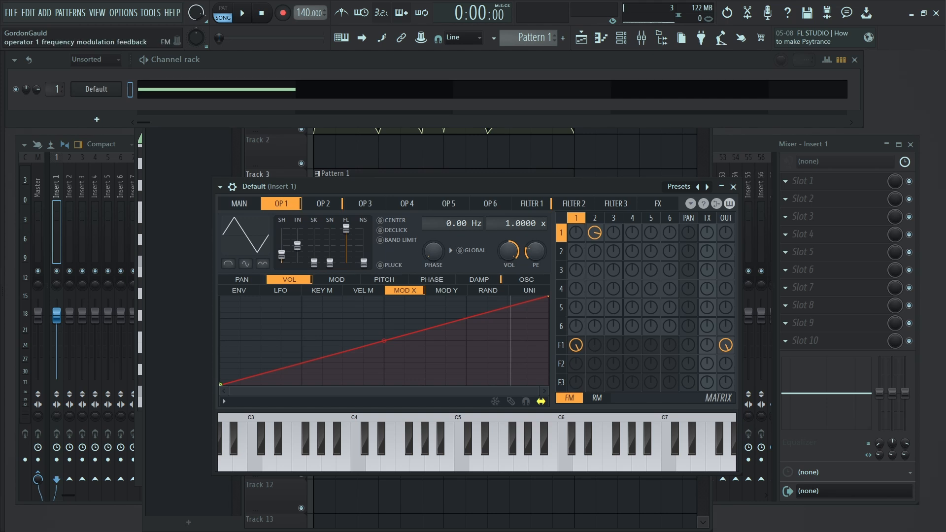
click(561, 251)
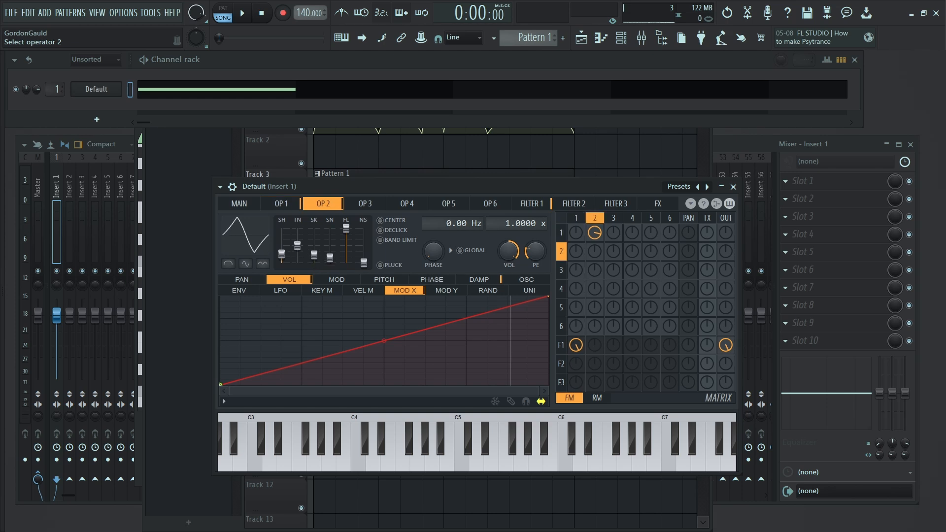
click(561, 233)
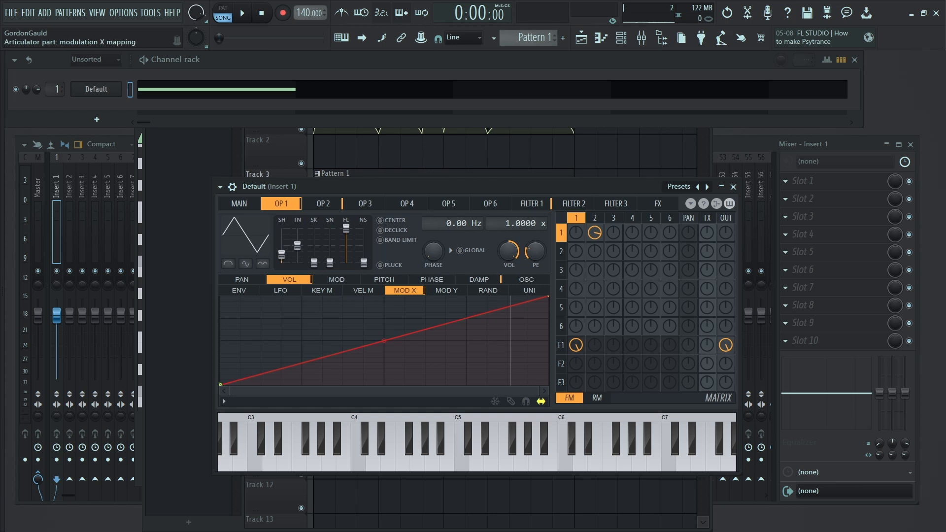
click(323, 203)
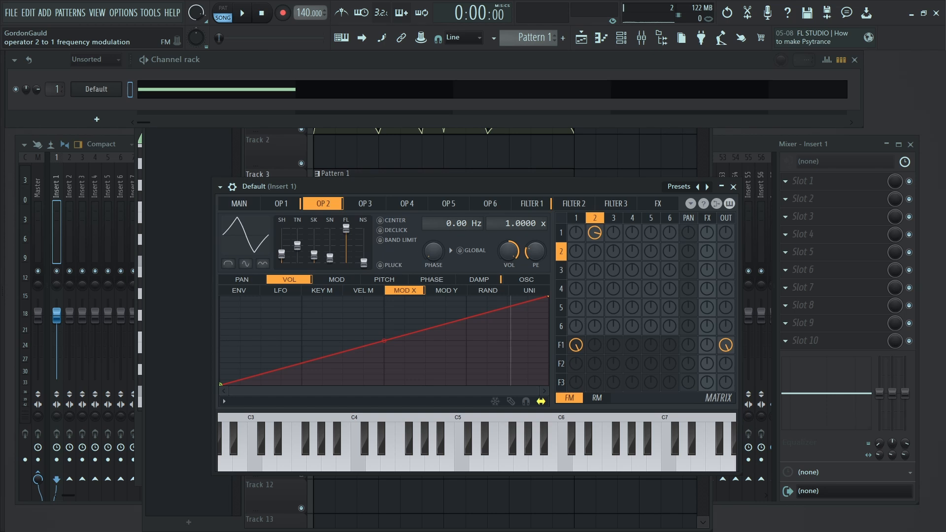
drag(594, 232, 595, 230)
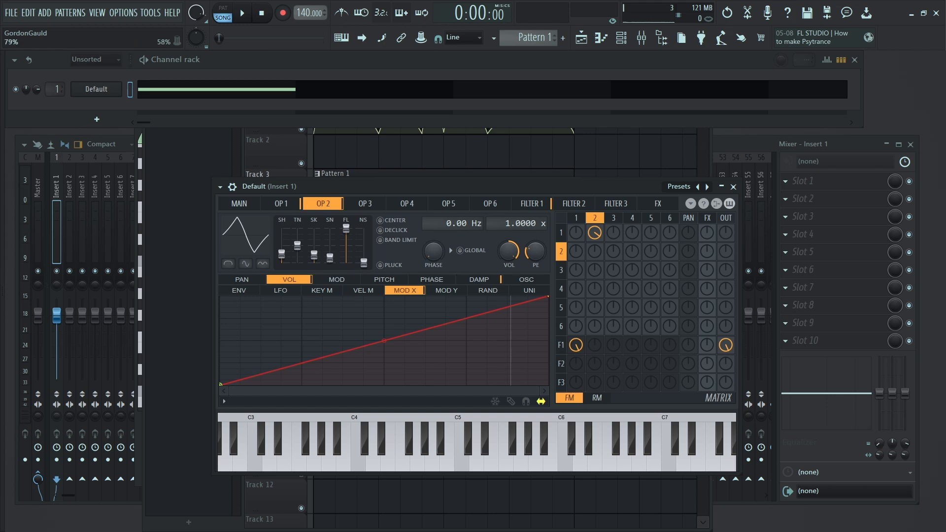
- Lower the operator 2 to 1 frequency modulation to about 70% while playing the song
drag(594, 233, 595, 238)
key(space)
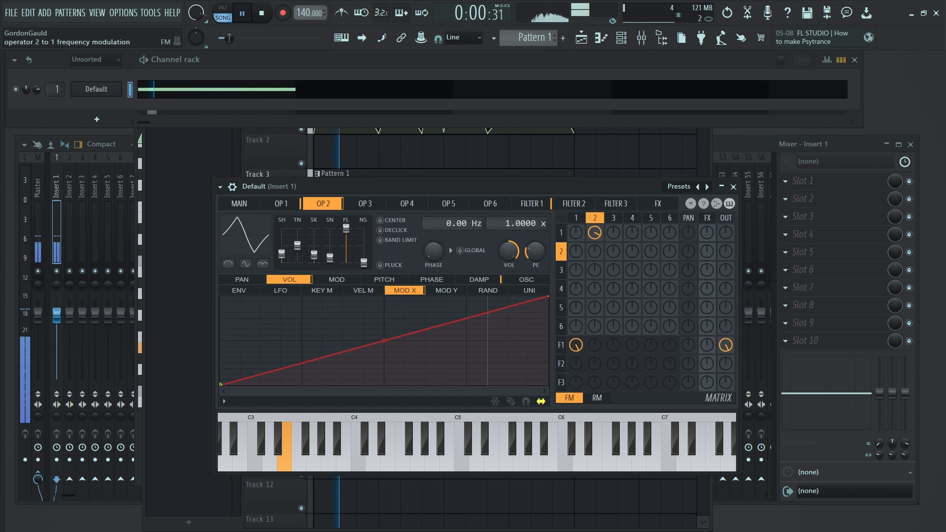
drag(595, 233, 594, 243)
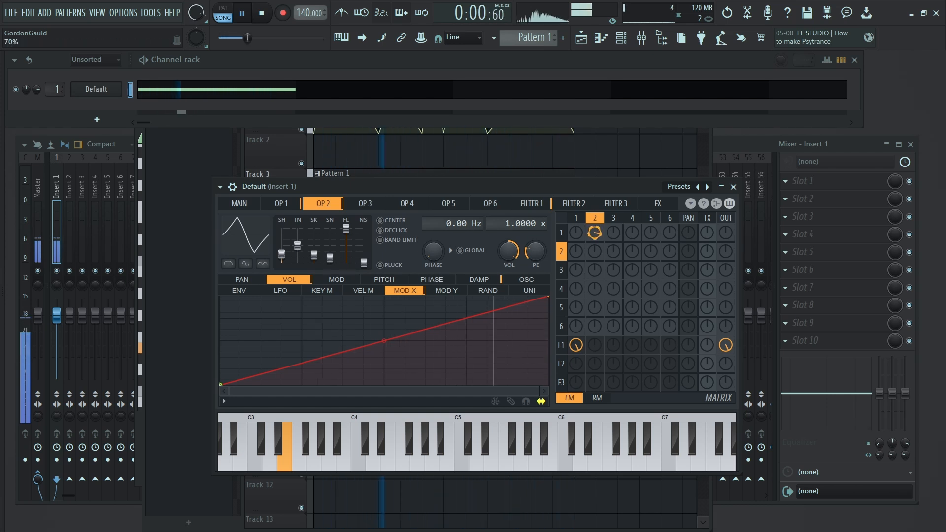
- Fine-tune the operator 2 to 1 frequency modulation, reduce filter 1's envelope amount, and stop playback
click(531, 203)
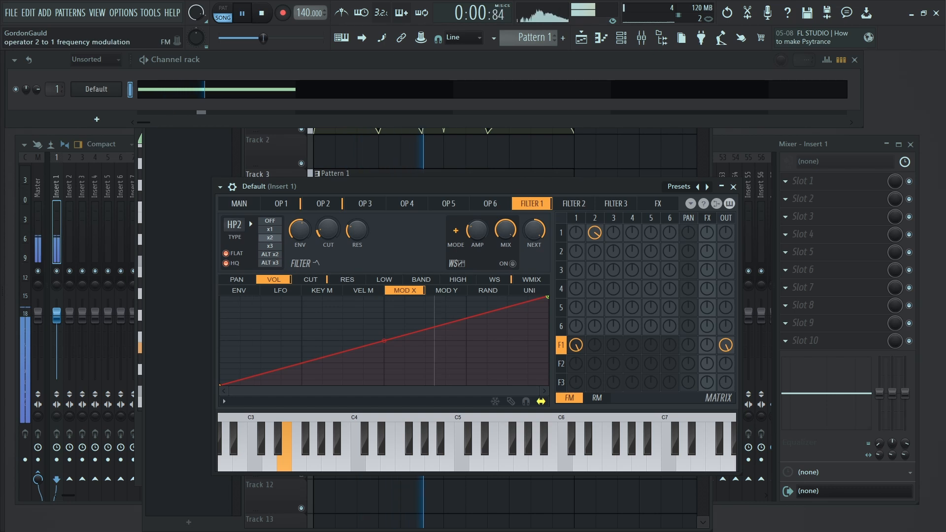
drag(595, 233, 595, 238)
drag(328, 230, 300, 241)
key(space)
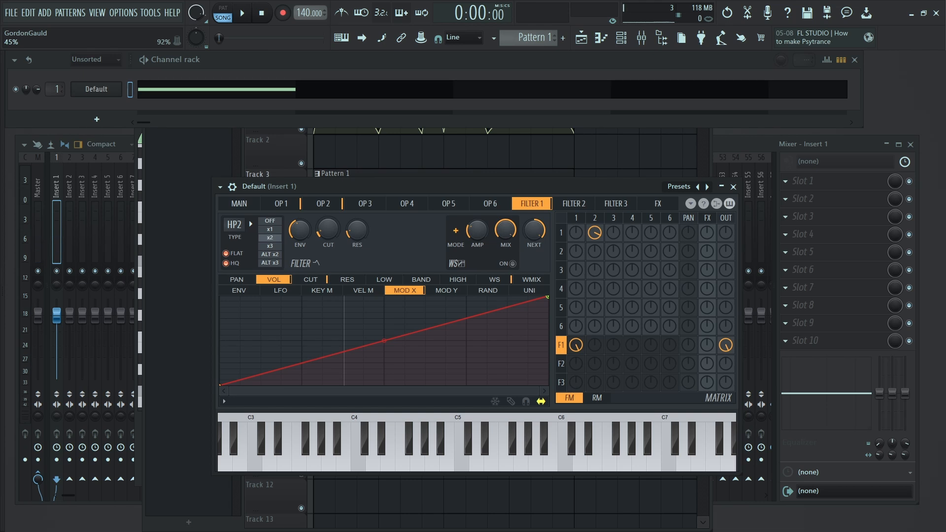
- Load the OTT compressor into the first effect slot of mixer track Insert 1
click(57, 227)
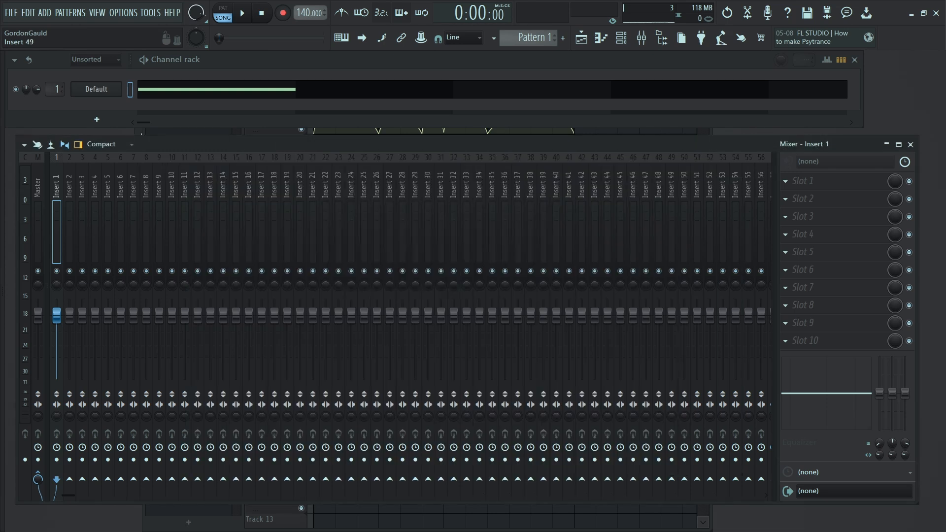
click(785, 182)
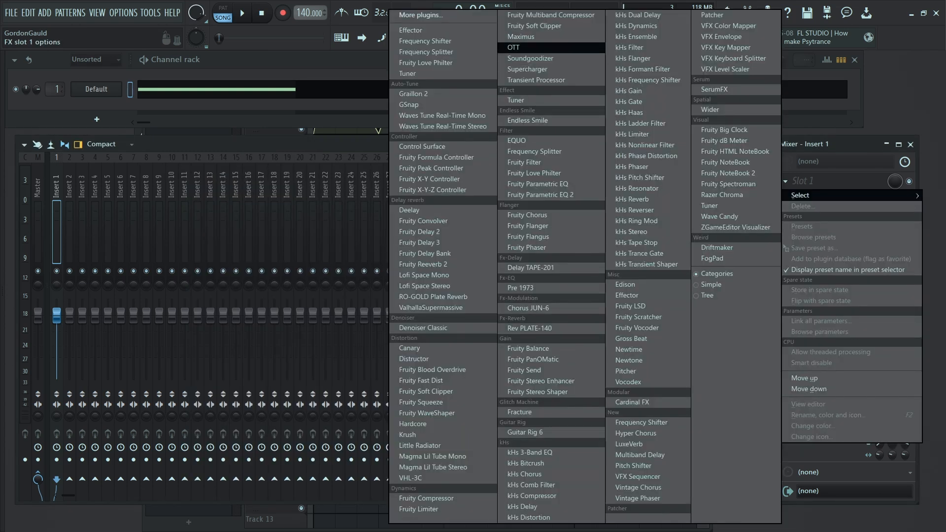
click(522, 47)
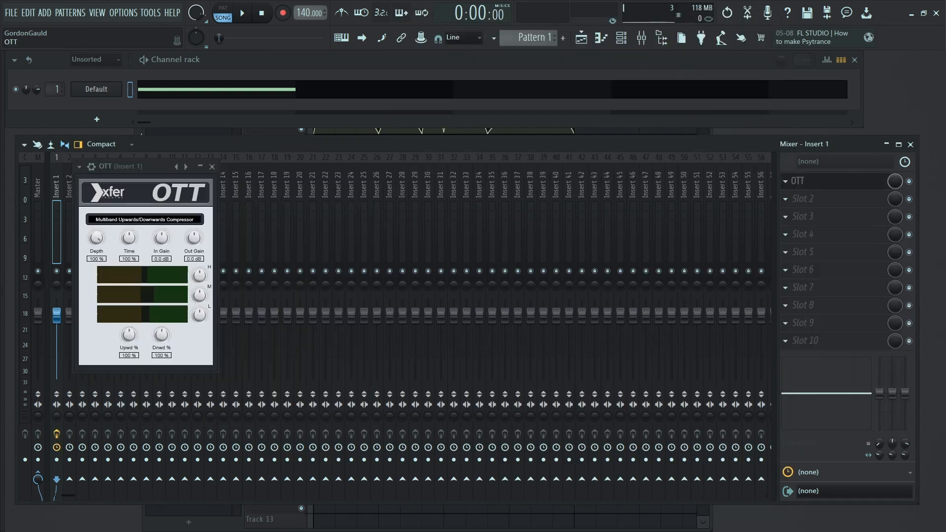
- Set OTT's depth to 36% and its output gain to about 4.7 dB while playing the song
key(space)
drag(97, 238, 97, 298)
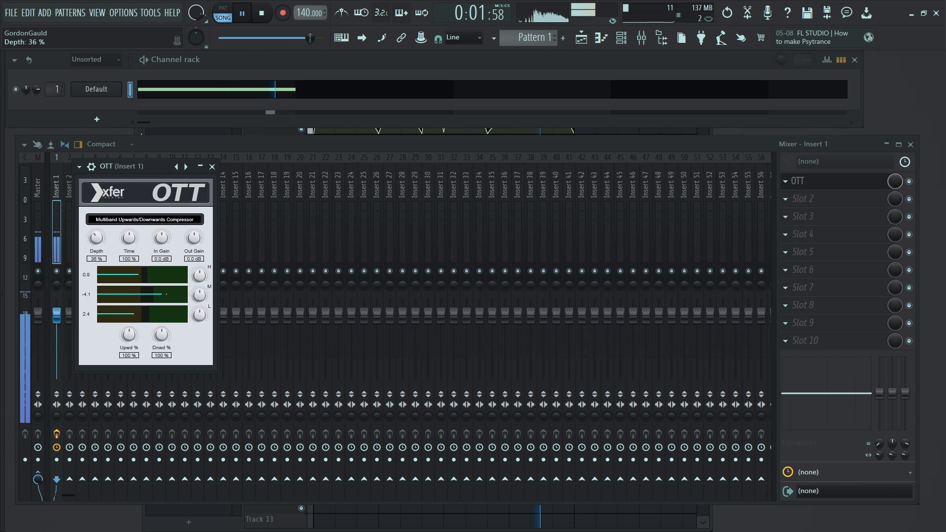
drag(194, 238, 194, 237)
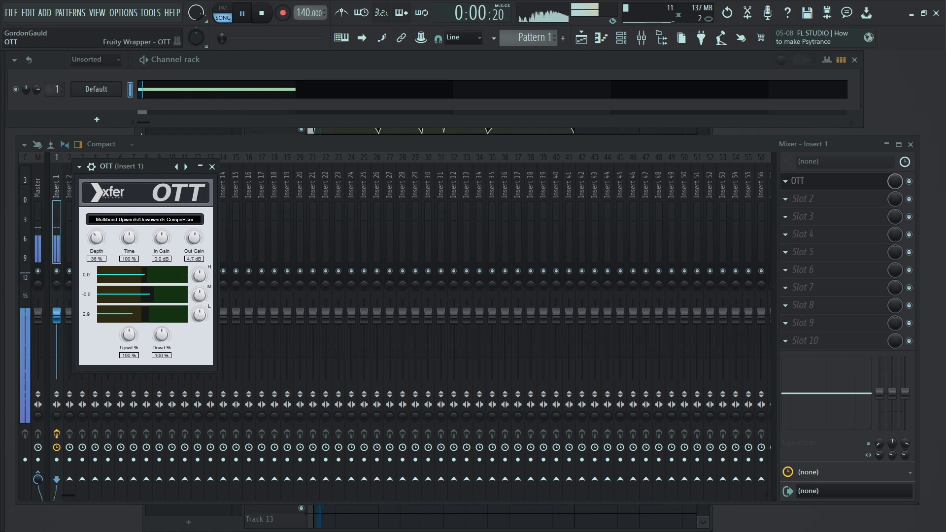
drag(160, 166, 369, 166)
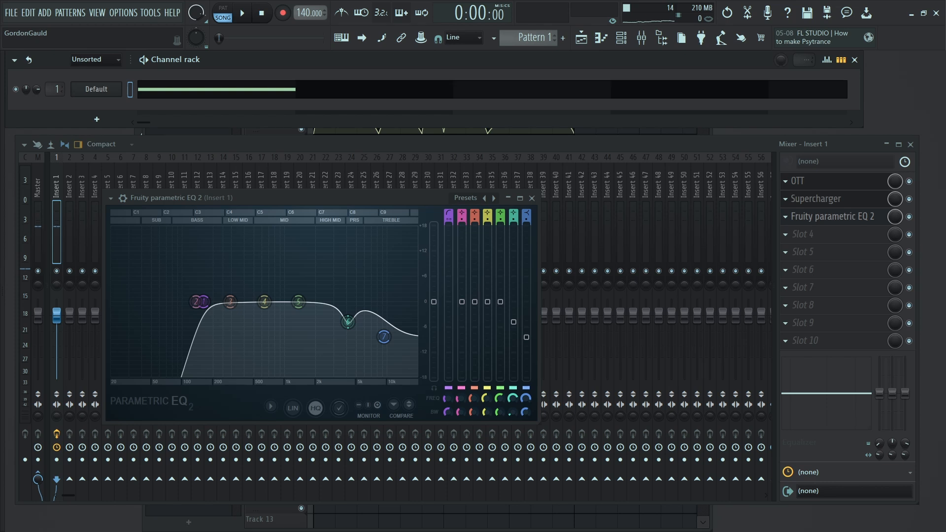
- Replace the Default channel's instrument with Serum, and start a new empty project
right_click(118, 88)
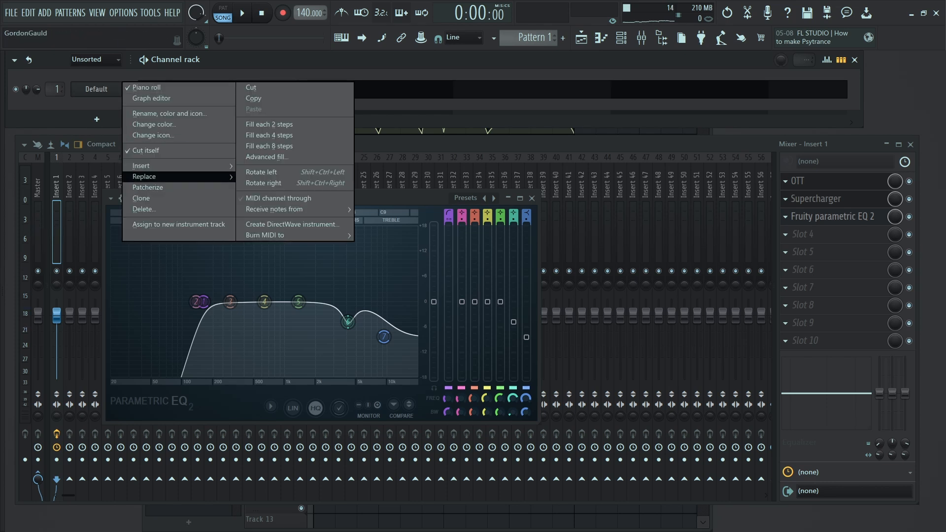
mouse_move(148, 177)
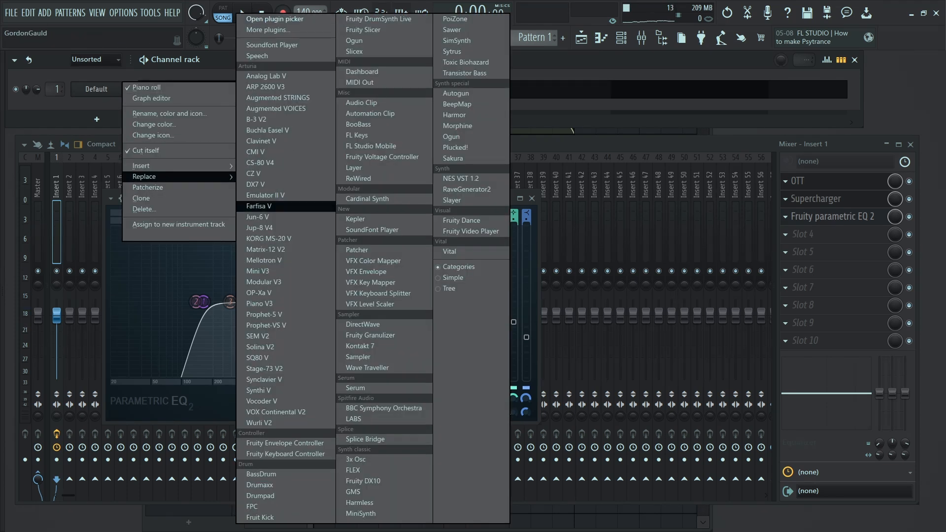
click(355, 388)
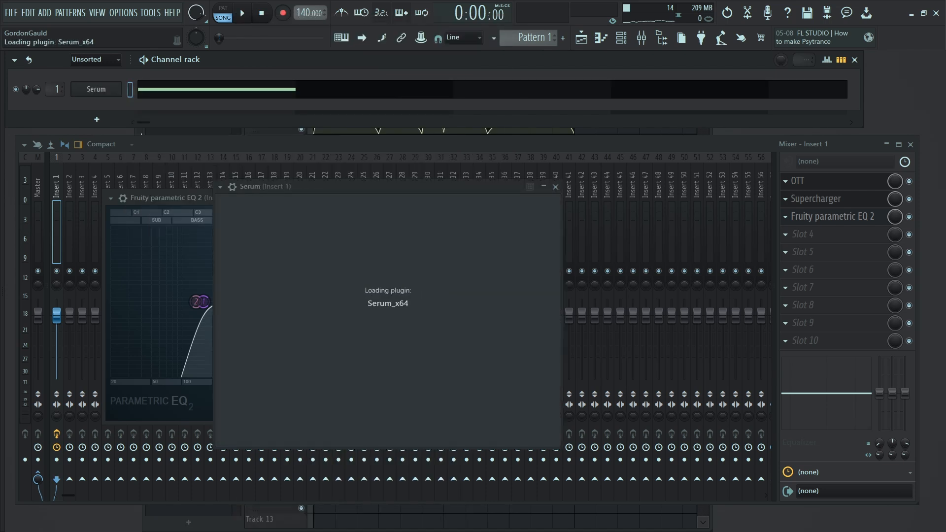
click(11, 13)
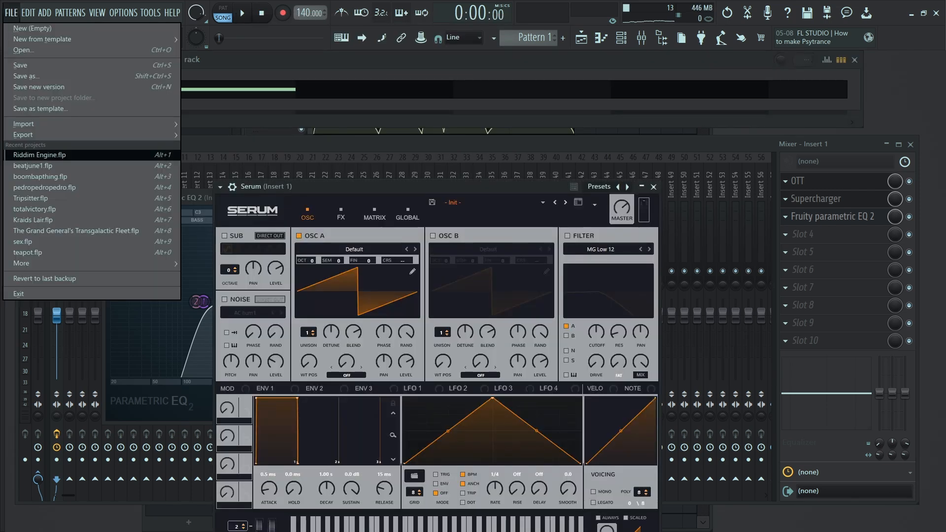
click(32, 29)
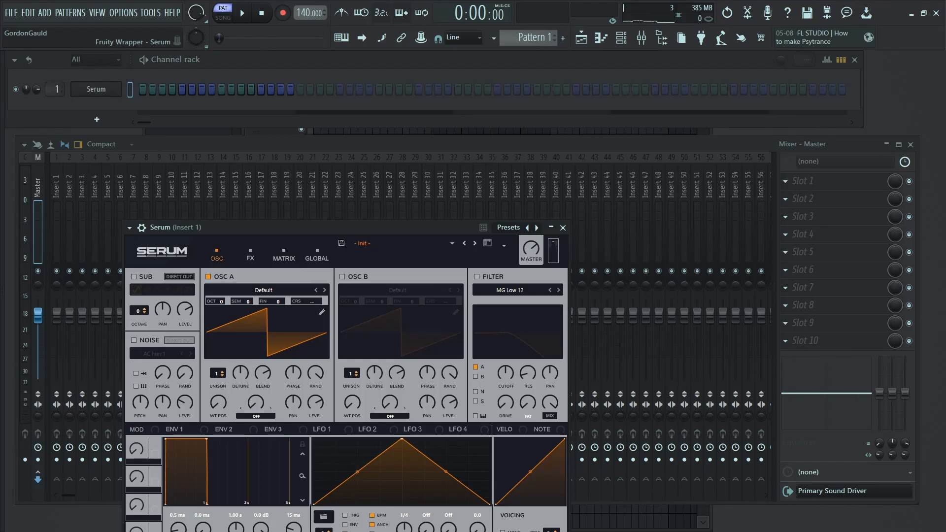
- Set Serum's oscillator A to the analog Basic Shapes wavetable at wavetable position 3
drag(306, 225, 325, 98)
click(282, 160)
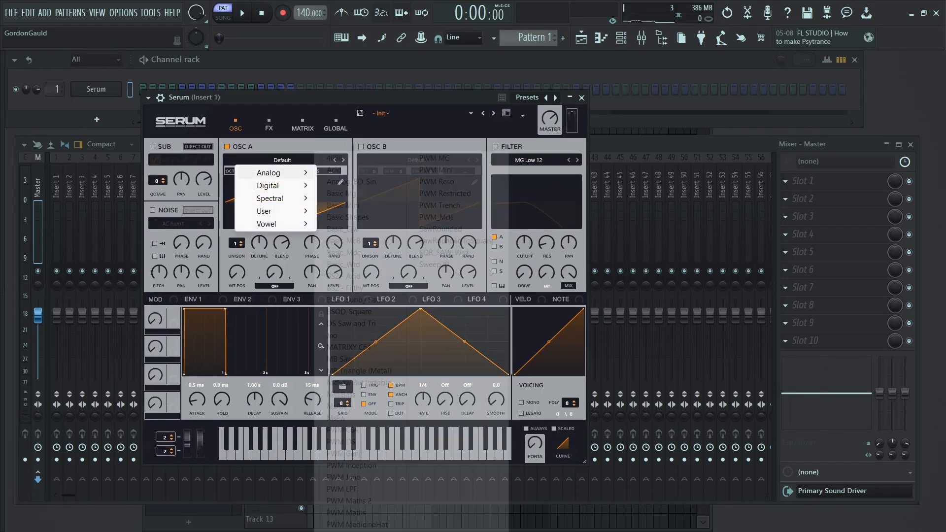
mouse_move(269, 172)
click(343, 216)
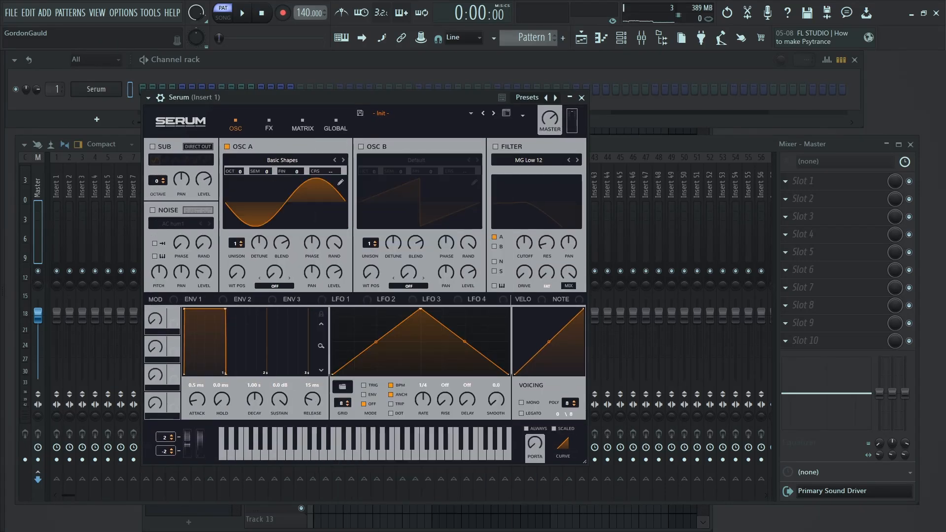
drag(237, 272, 237, 265)
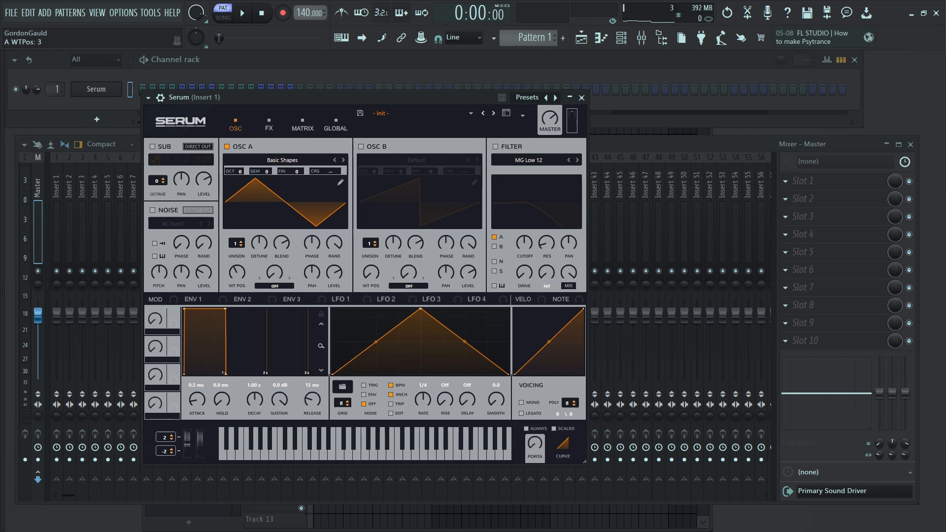
- Enable oscillator B with the analog Basic Shapes wavetable at position 3 and reduce its level to 0%
click(361, 147)
click(416, 160)
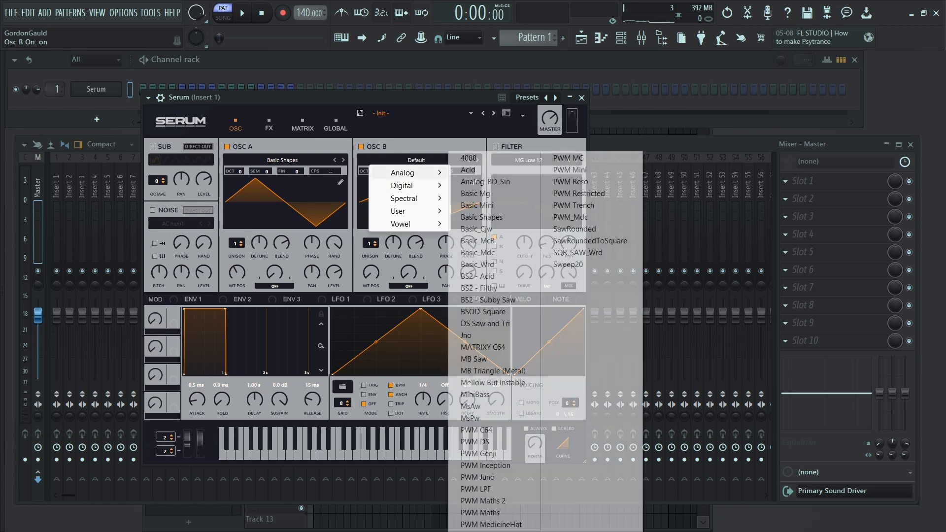
mouse_move(402, 173)
click(495, 216)
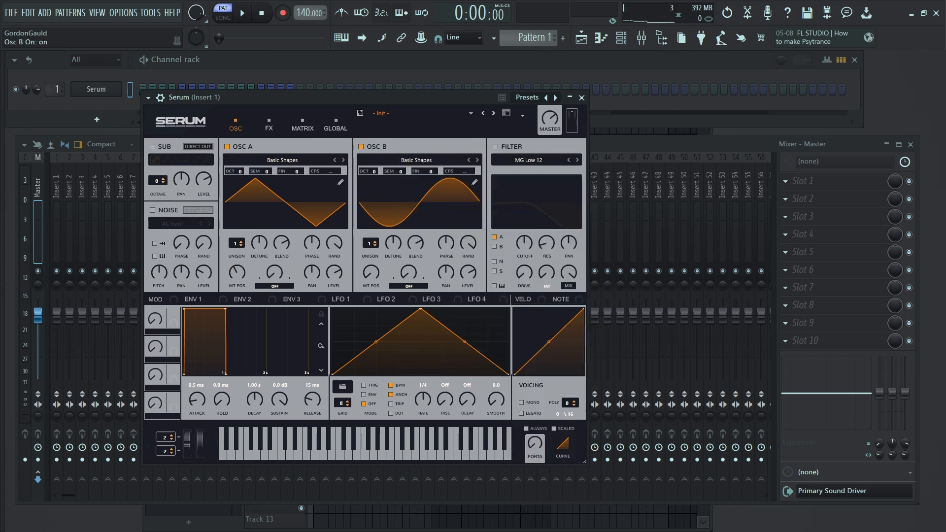
drag(370, 271, 371, 265)
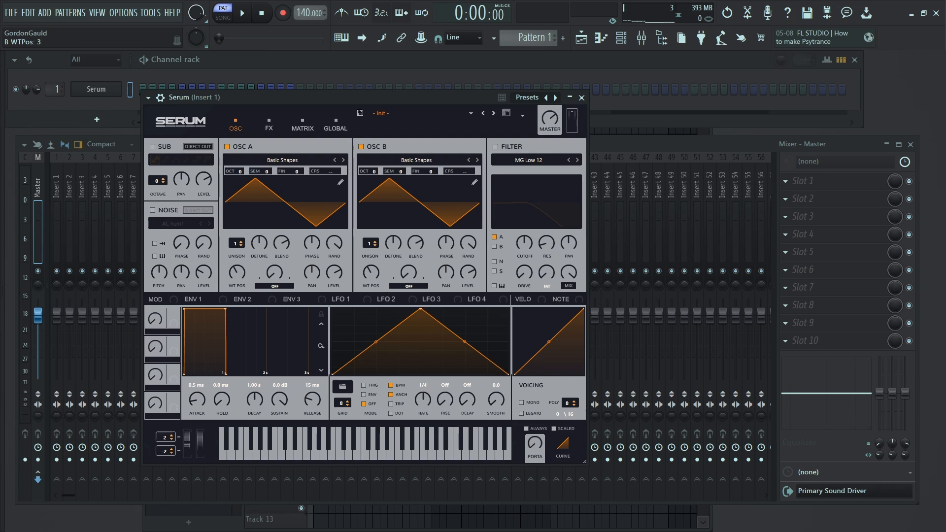
mouse_move(468, 272)
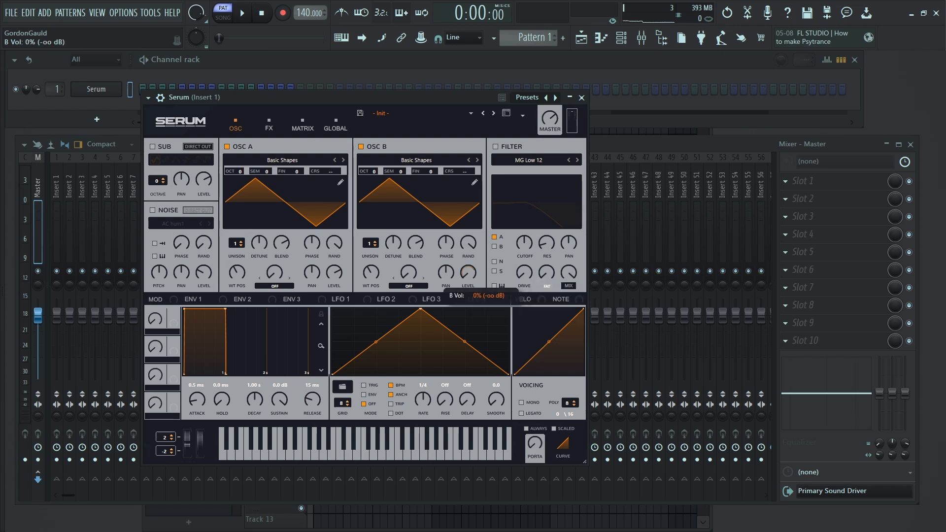
- Set oscillator A's warp mode to FM (From B) and transpose oscillator A to octave -2 and oscillator B to octave -1
click(275, 286)
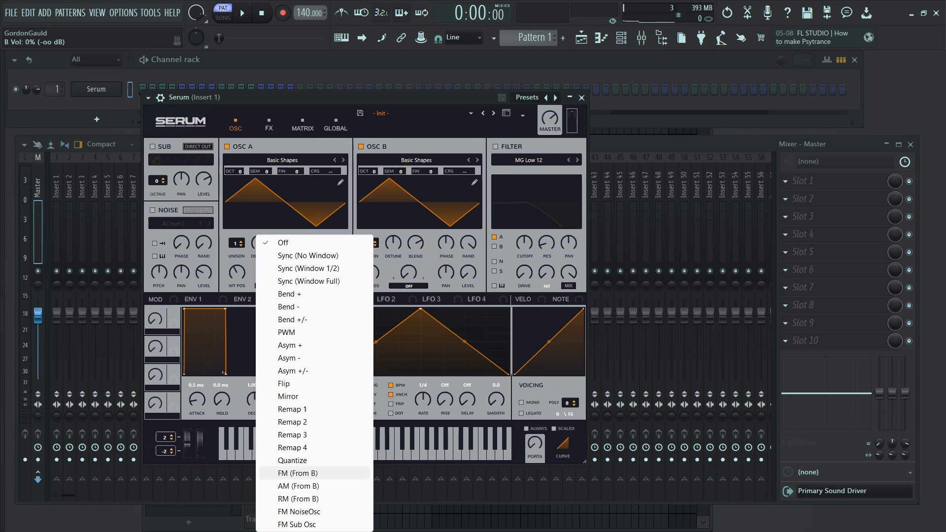
click(297, 473)
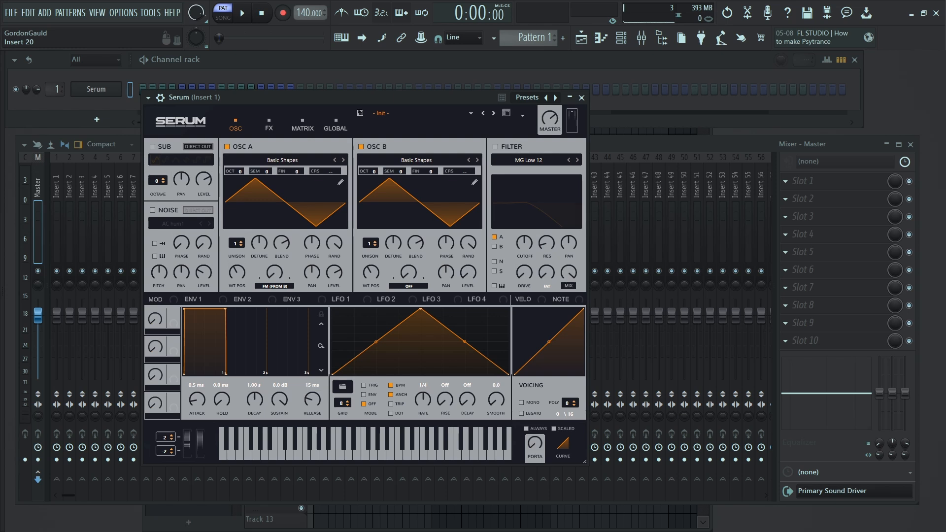
drag(240, 171, 240, 191)
mouse_move(373, 171)
mouse_down()
mouse_move(373, 181)
mouse_move(373, 172)
mouse_up()
- Audition oscillator A's FM warp with its base amount returned to 0%, and modulate it with LFO 1 by about 68
mouse_move(274, 272)
mouse_down()
mouse_move(275, 217)
mouse_move(274, 273)
mouse_up()
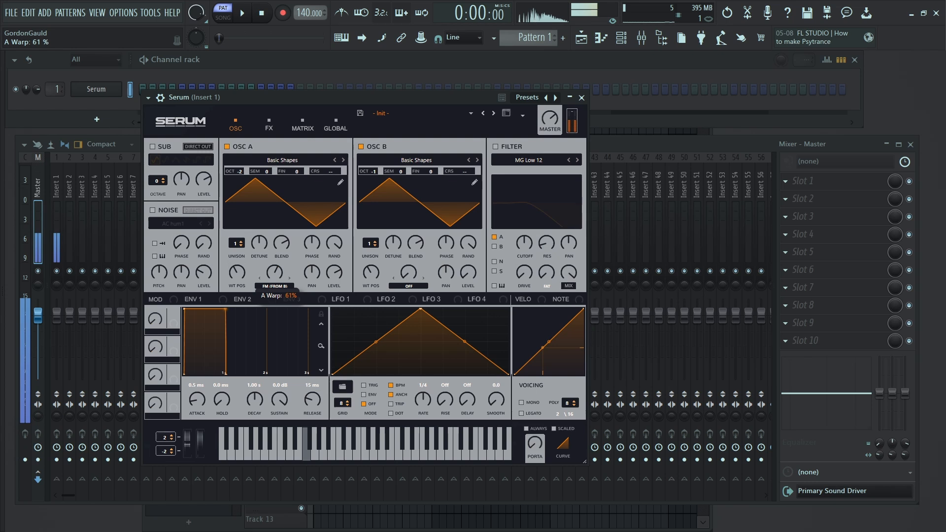
drag(274, 273, 275, 325)
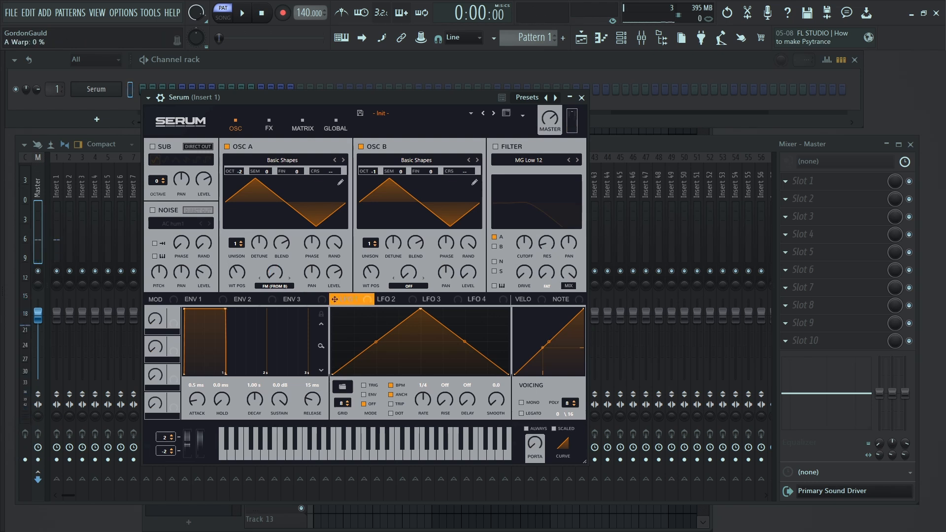
mouse_move(265, 263)
mouse_down()
mouse_move(266, 274)
mouse_move(266, 264)
mouse_up()
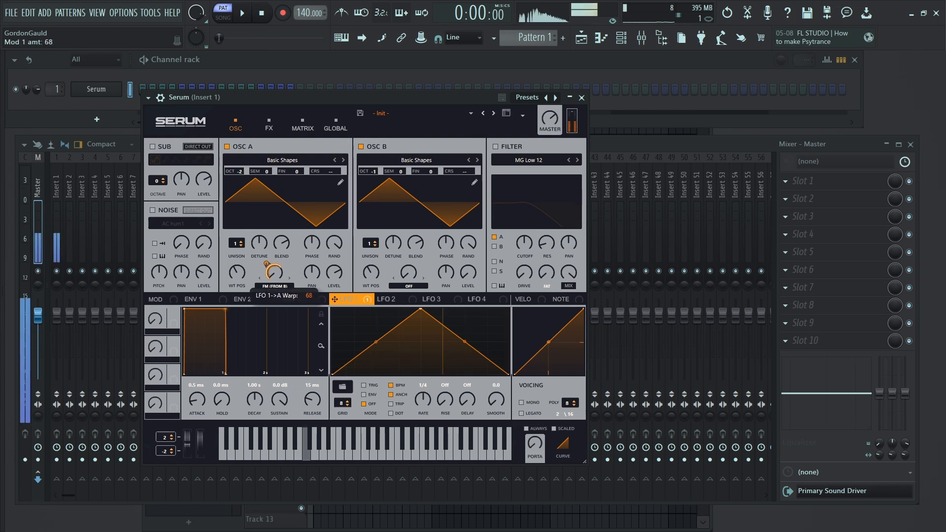
- Reshape LFO 1 into a fast curved rise with a late fall, in Trig mode at 1/8 rate, and assign it to oscillator A's level
drag(376, 342, 480, 309)
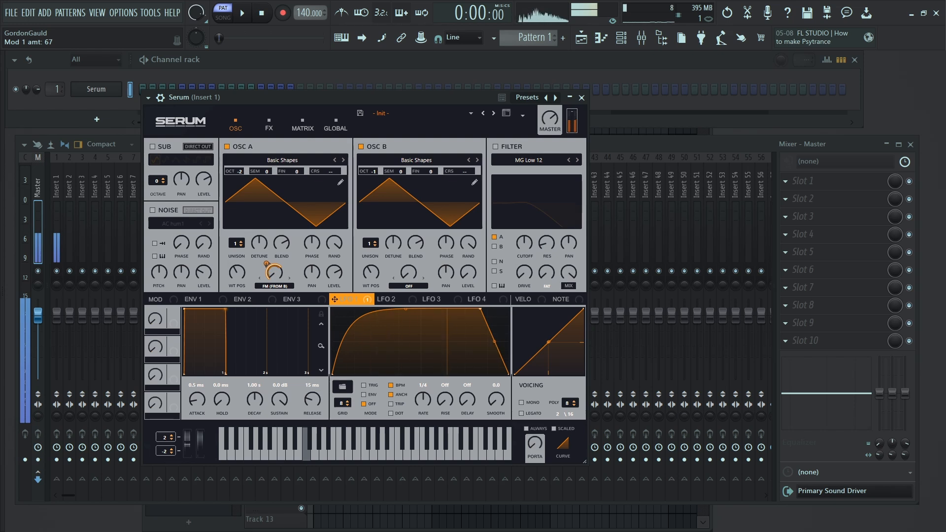
drag(423, 399, 423, 398)
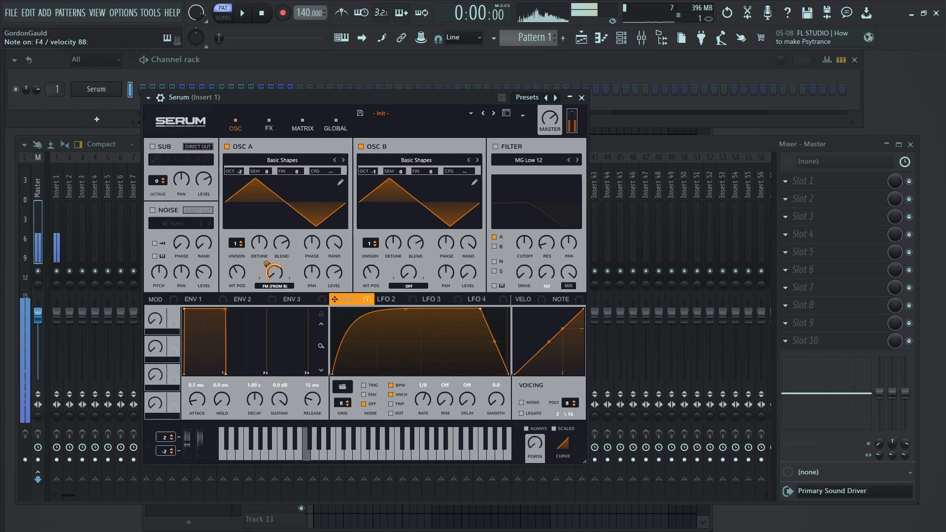
mouse_move(334, 272)
mouse_down()
mouse_move(334, 299)
mouse_move(334, 272)
mouse_up()
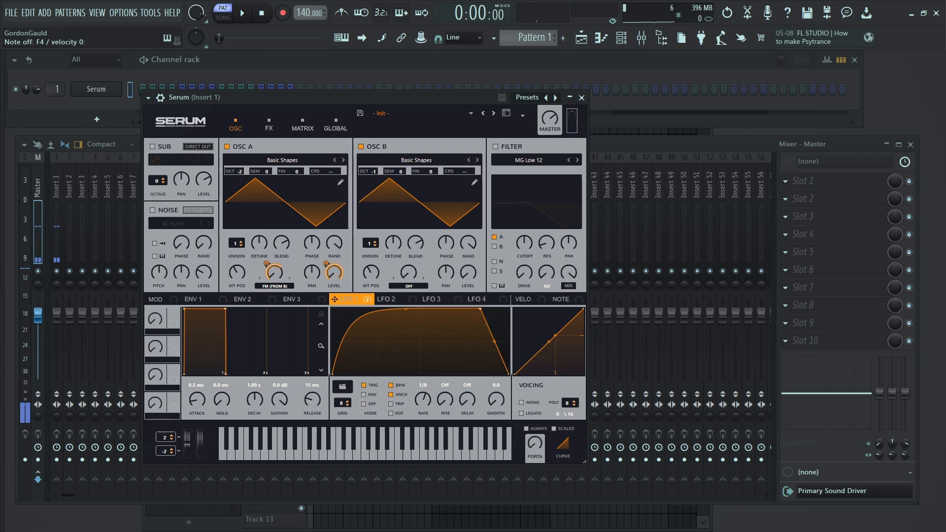
click(364, 385)
- Enable Serum's filter and set its type to the multi filter HN 12
click(496, 147)
click(529, 160)
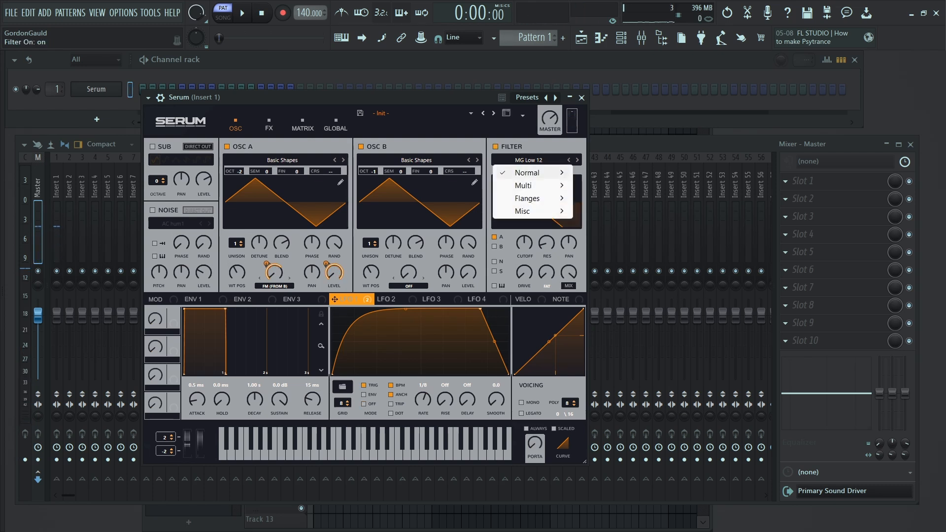
mouse_move(526, 173)
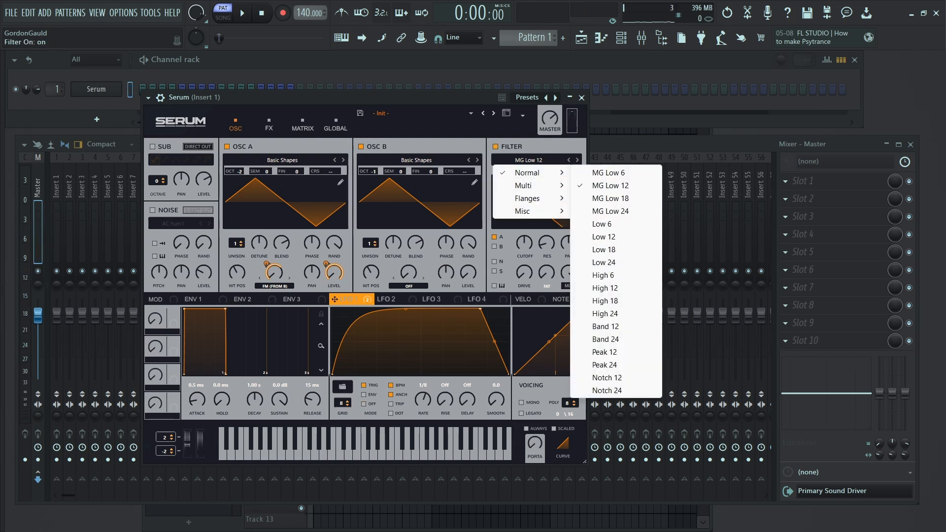
mouse_move(527, 198)
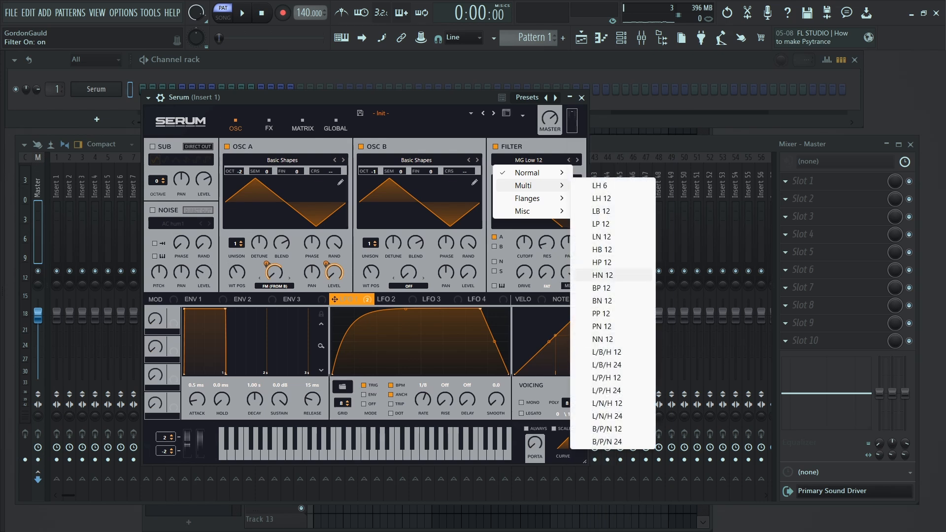
click(602, 275)
- Lower the filter cutoff to about 24 Hz and modulate both the cutoff and the filter's frequency control with LFO 1
drag(525, 243, 524, 266)
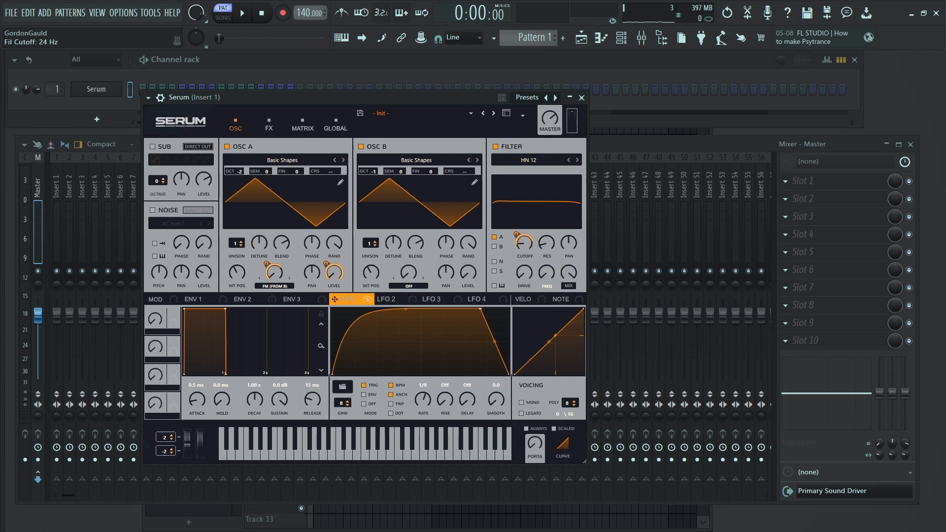
drag(516, 234, 547, 278)
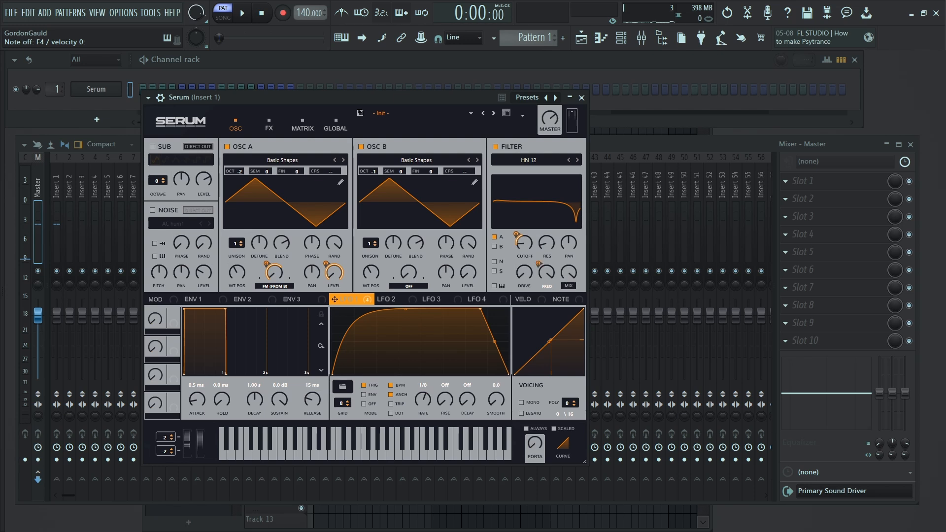
- Set LFO 1's modulation of the filter's frequency control to about -46
drag(538, 263, 538, 300)
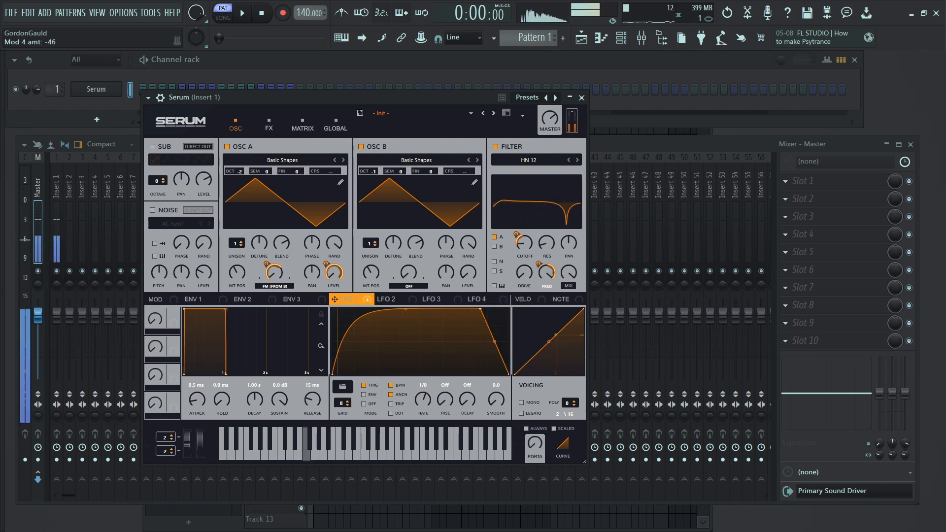
- Enable the Hyper/Dimension effect, set the Dimension mix to 0% and modulate that mix with LFO 1
click(268, 125)
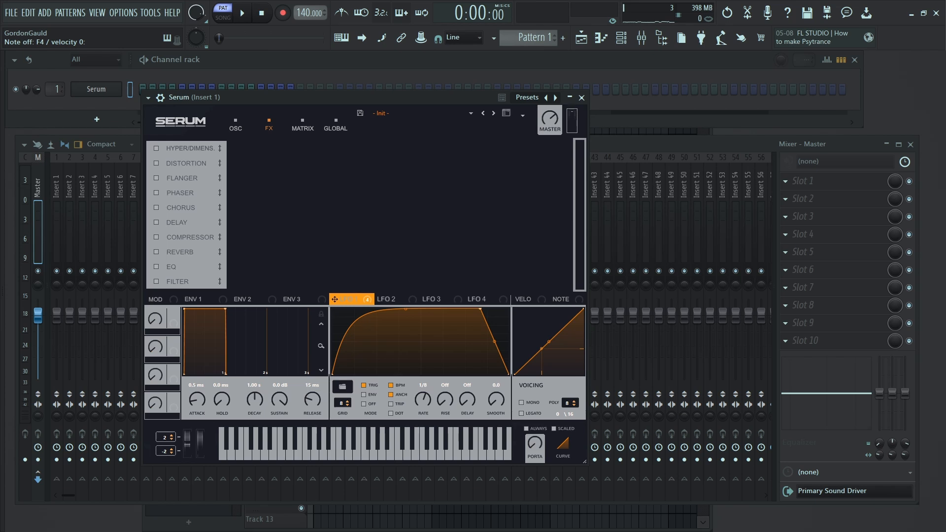
click(156, 148)
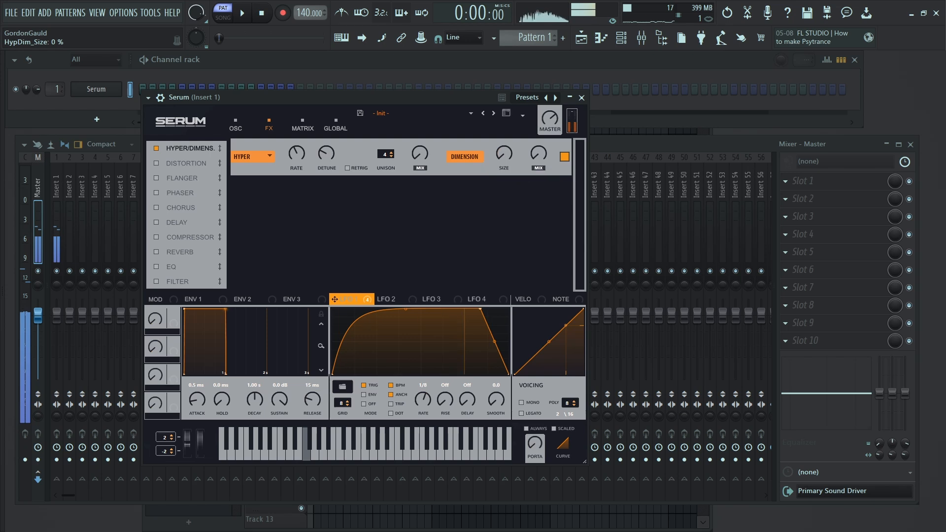
drag(538, 153, 539, 182)
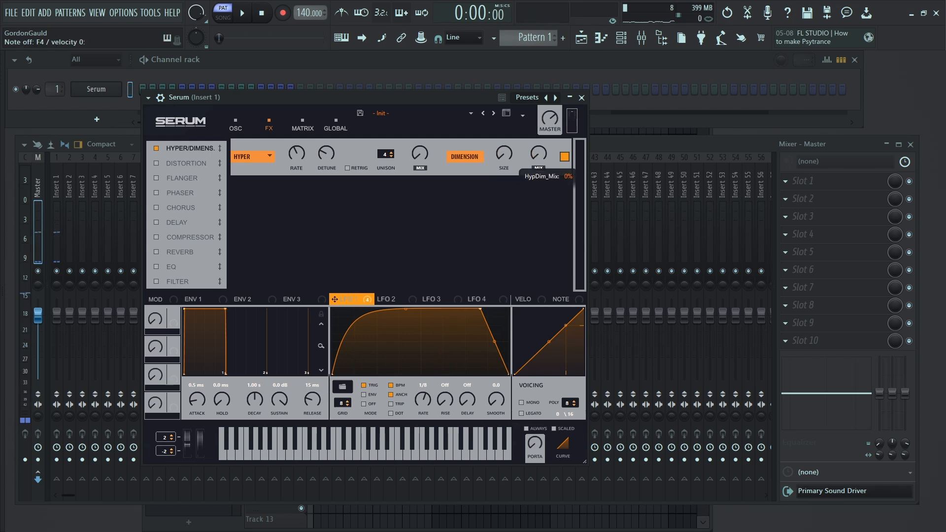
drag(349, 299, 531, 155)
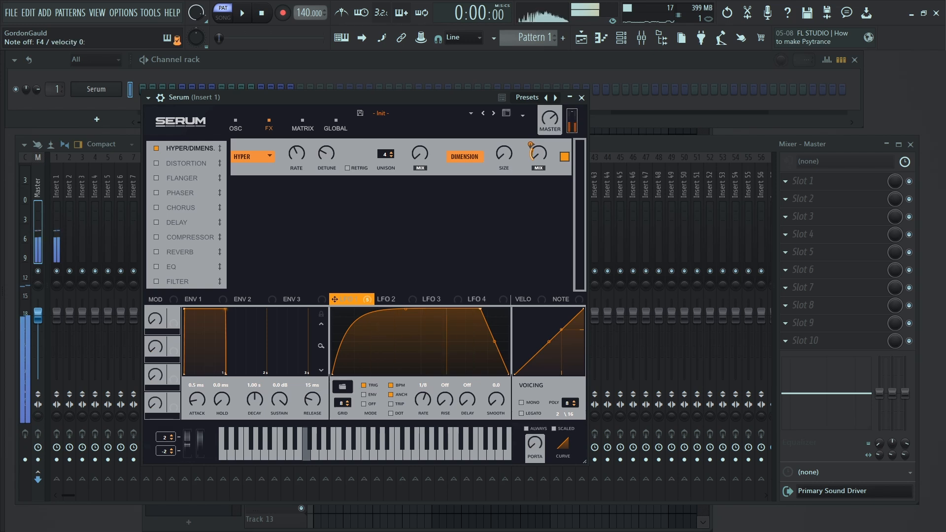
- Enable the Distortion effect and modulate its drive with LFO 1
click(157, 163)
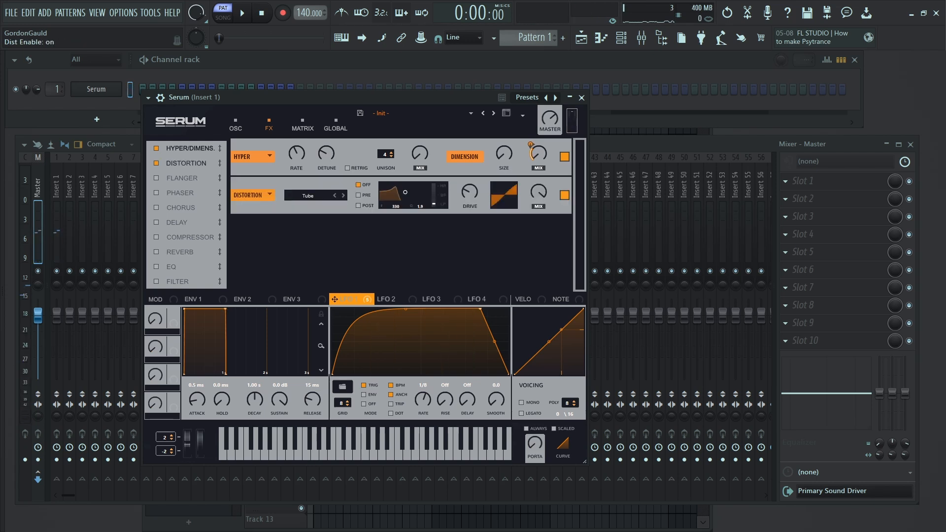
drag(334, 299, 461, 169)
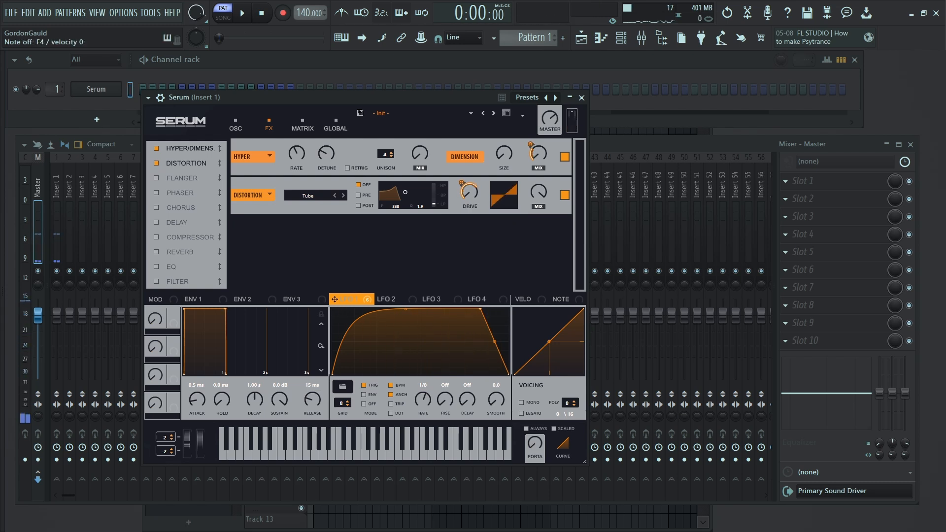
- Enable the Compressor and EQ effects and move the EQ ahead of the Compressor in the chain
click(156, 237)
click(156, 266)
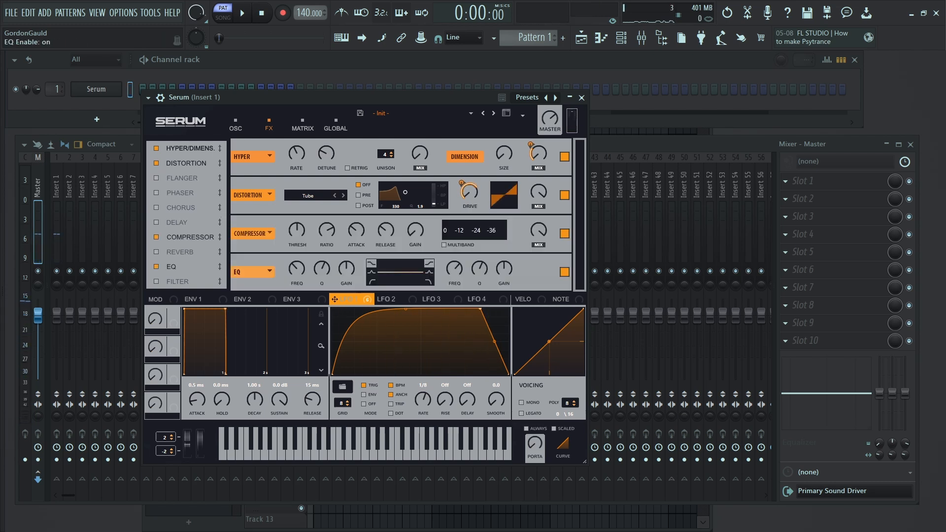
drag(173, 266, 173, 231)
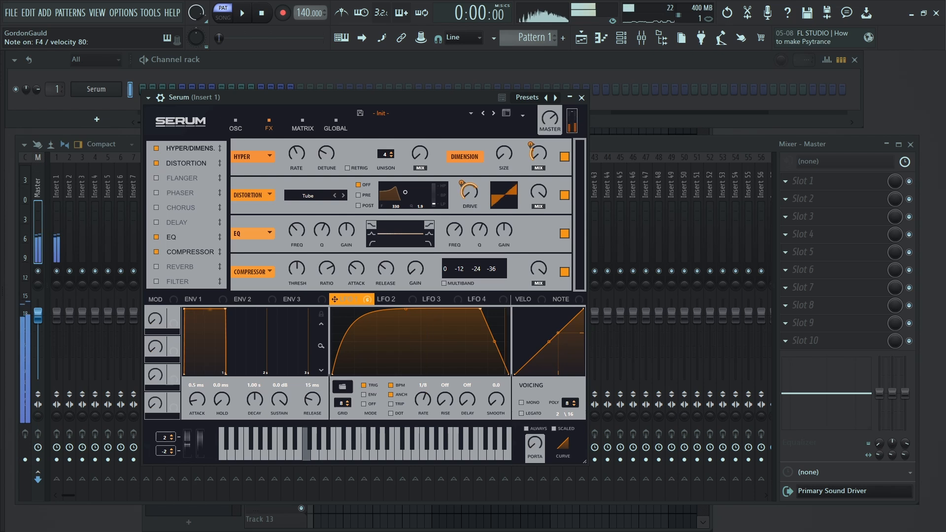
- Make the EQ's low band a high-pass at about 22 Hz and modulate its frequency moderately with LFO 1
click(371, 243)
drag(297, 230, 296, 251)
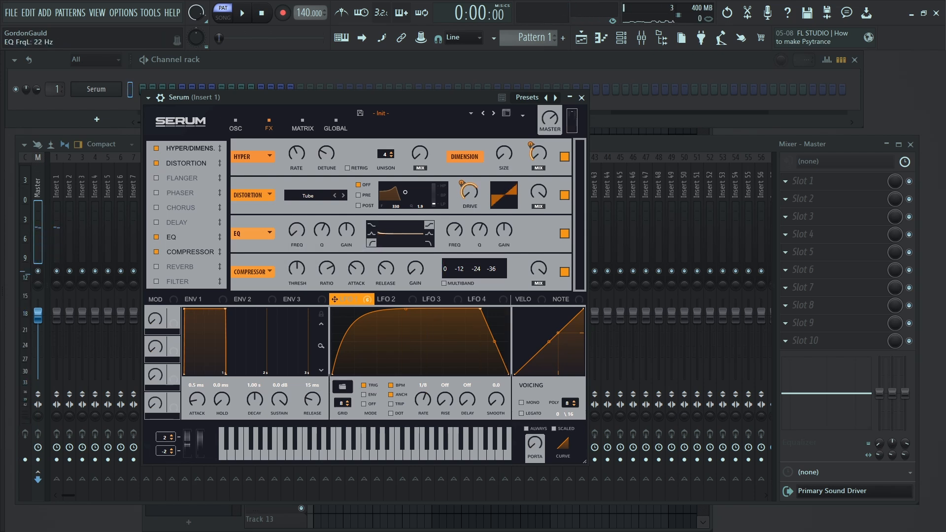
click(235, 124)
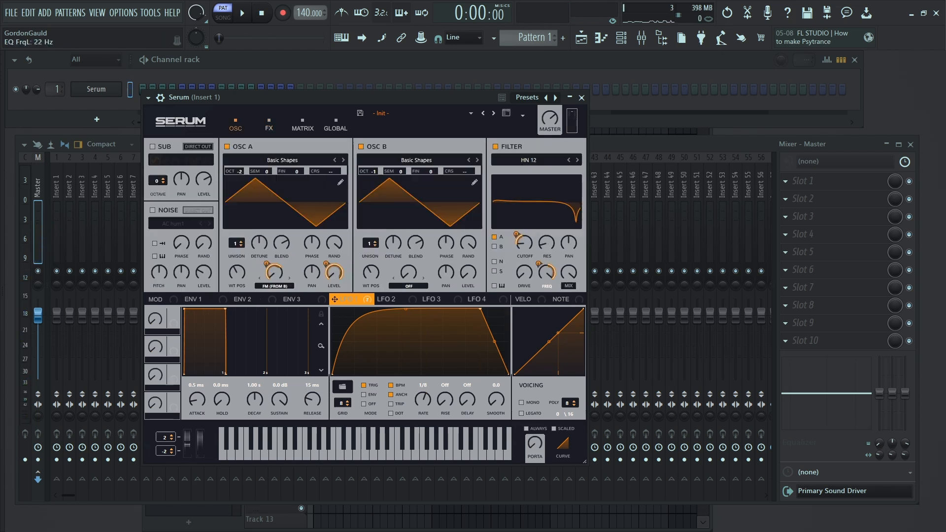
click(269, 125)
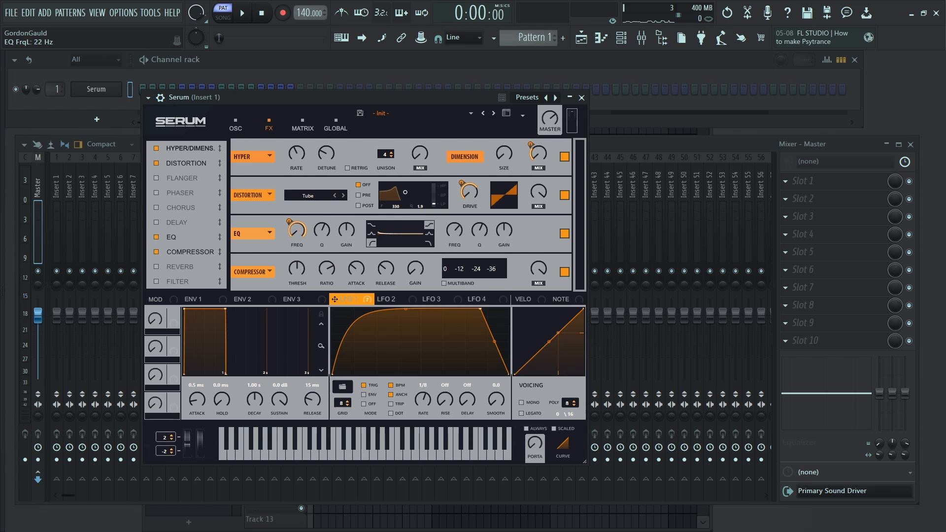
mouse_move(289, 222)
mouse_down()
mouse_move(289, 242)
mouse_move(289, 223)
mouse_up()
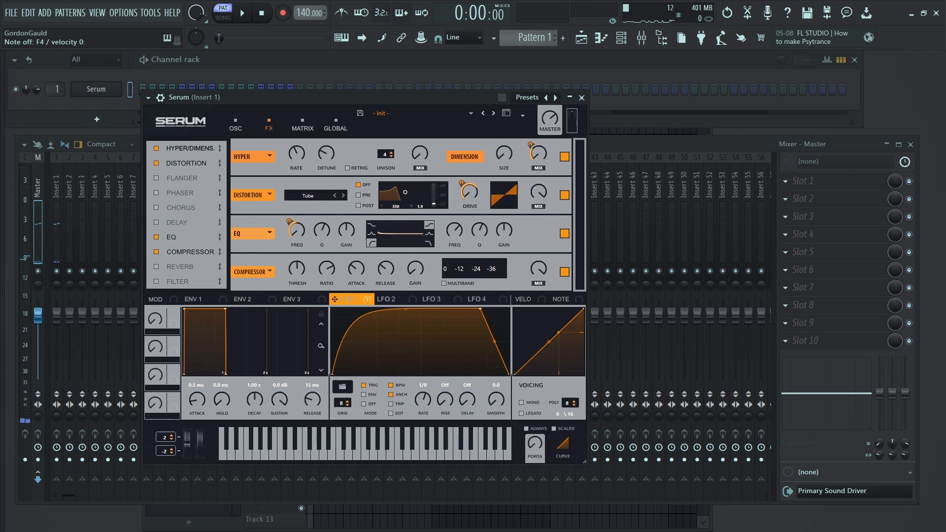
- Make the EQ's high band a peak at about 9697 Hz with -24.0 dB gain, and modulate its frequency with LFO 1
click(429, 233)
drag(504, 230, 504, 278)
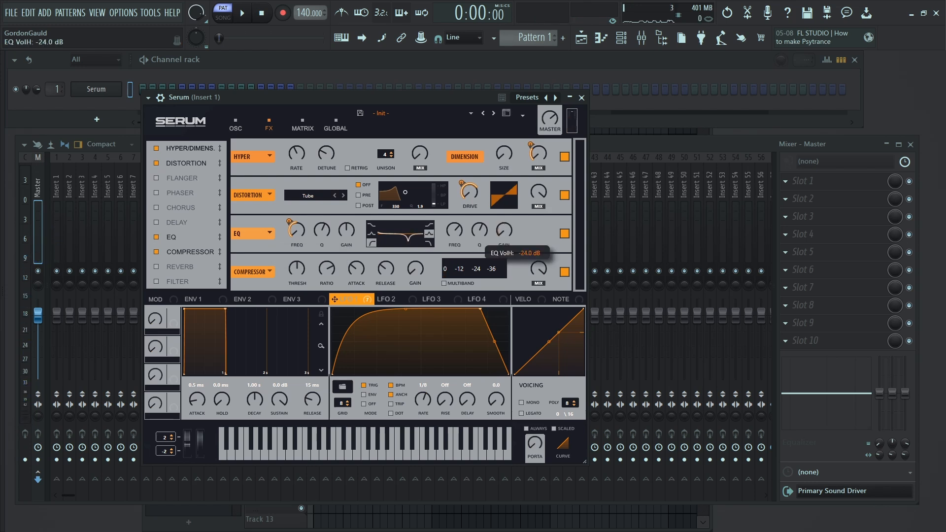
drag(454, 230, 454, 237)
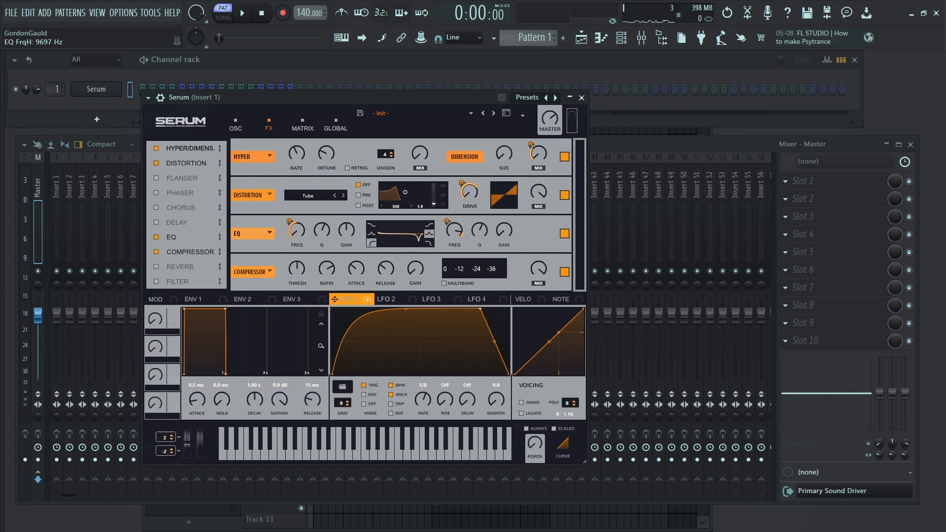
right_click(452, 222)
drag(447, 221, 446, 227)
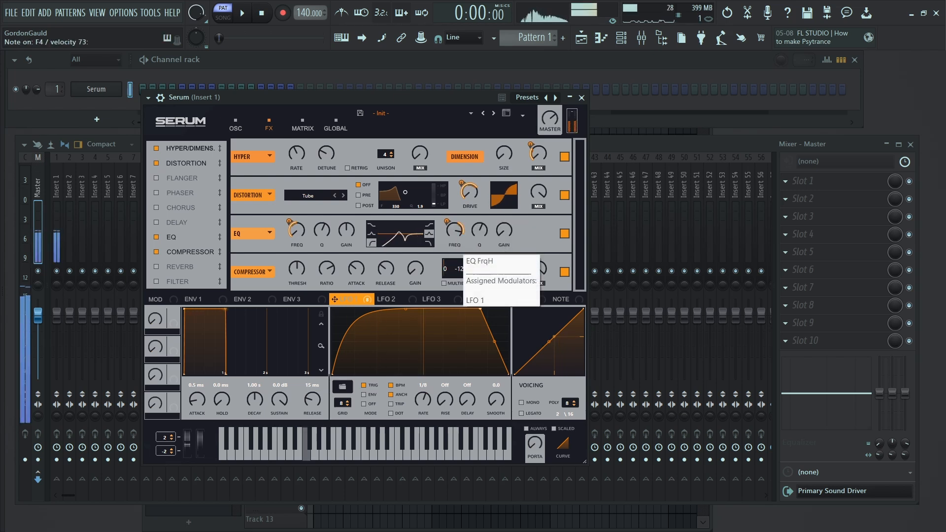
- Switch the Compressor to multiband mode and lower its threshold
click(444, 284)
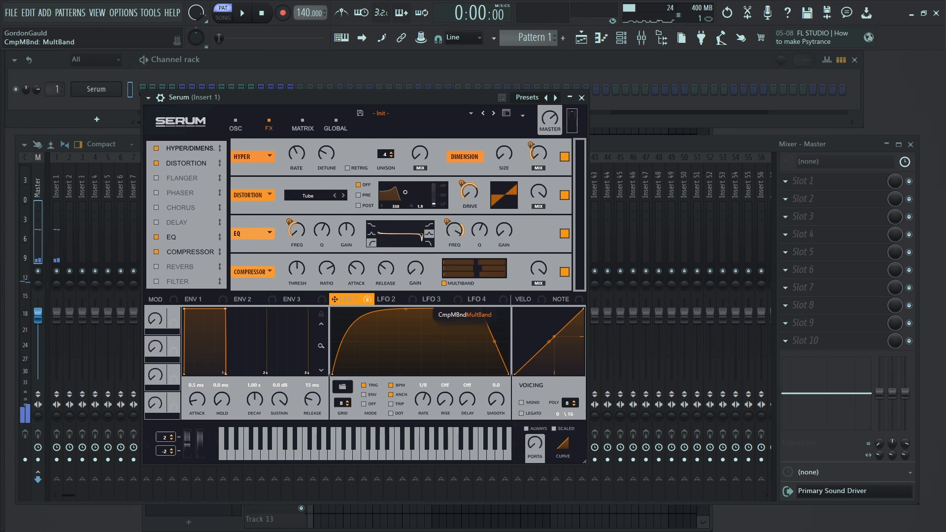
drag(297, 269, 297, 279)
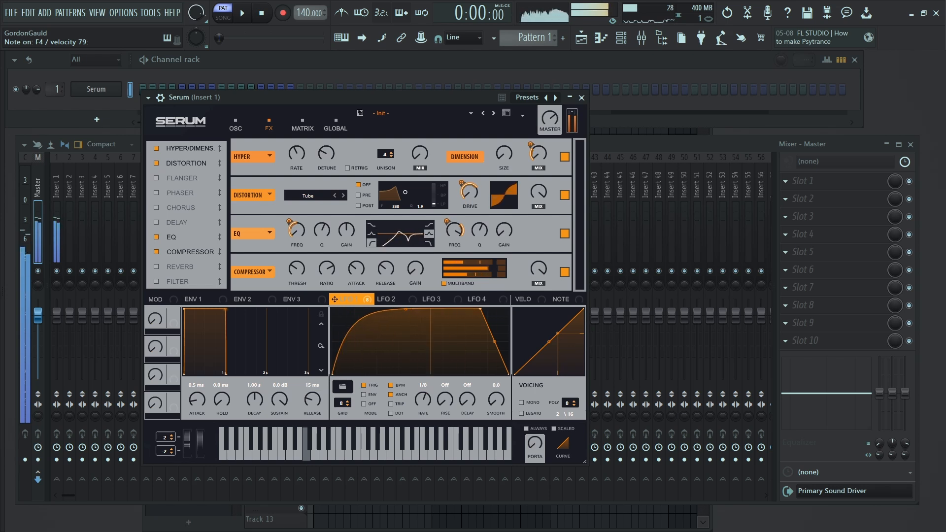
- Reshape LFO 1 into a gentler curved rise with a late, rounded fall, and set its rate to bar
drag(480, 309, 399, 309)
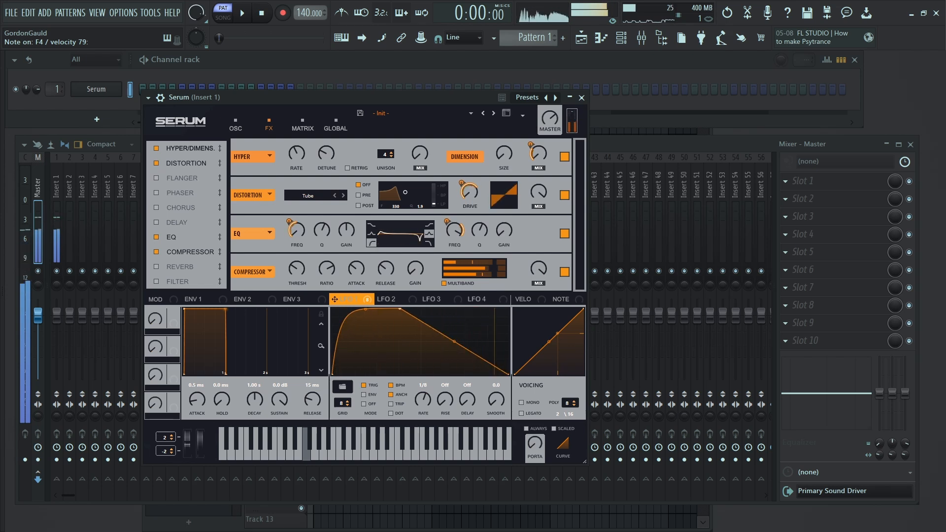
drag(454, 341, 454, 315)
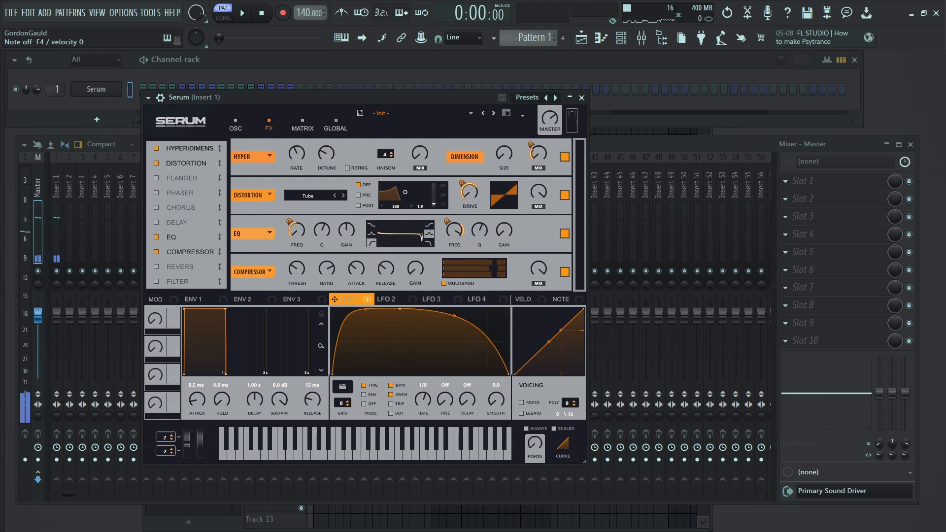
drag(400, 309, 491, 309)
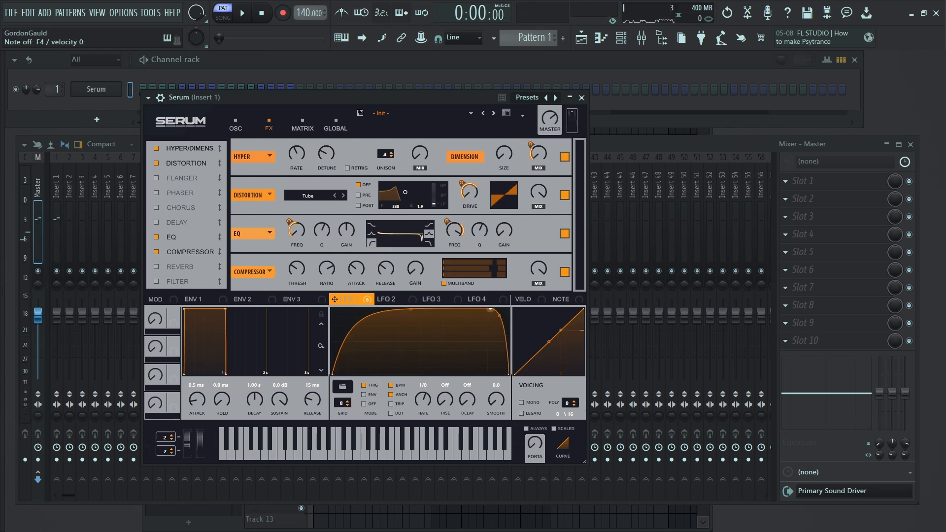
mouse_move(410, 309)
mouse_down()
mouse_move(411, 337)
mouse_move(411, 320)
mouse_up()
drag(423, 400, 423, 415)
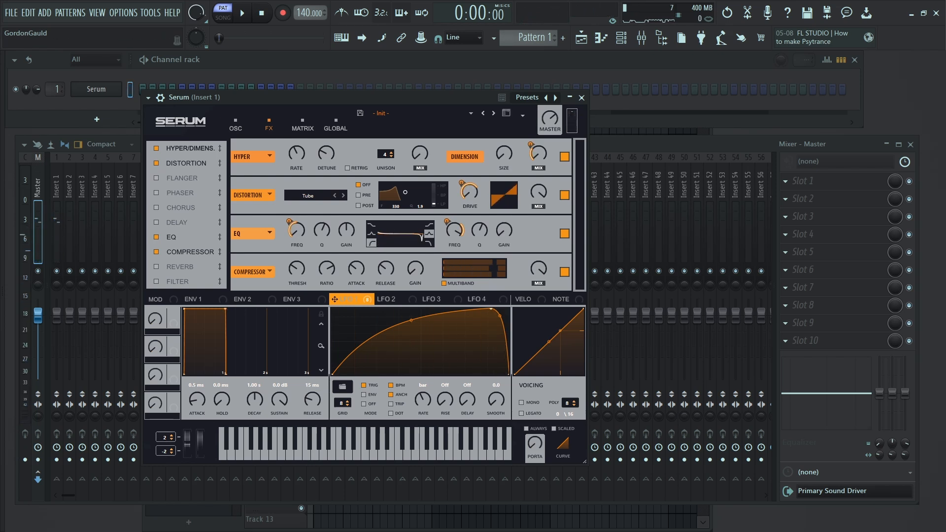
drag(490, 309, 468, 309)
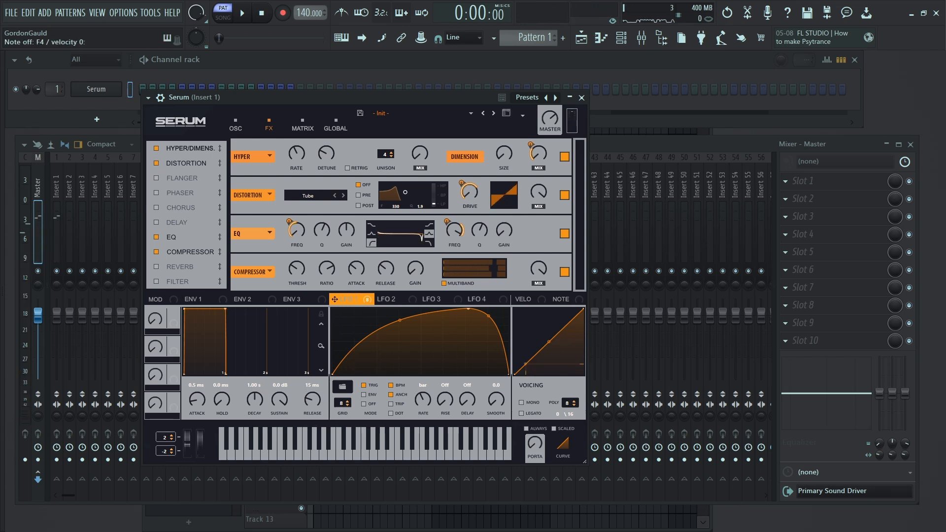
click(235, 127)
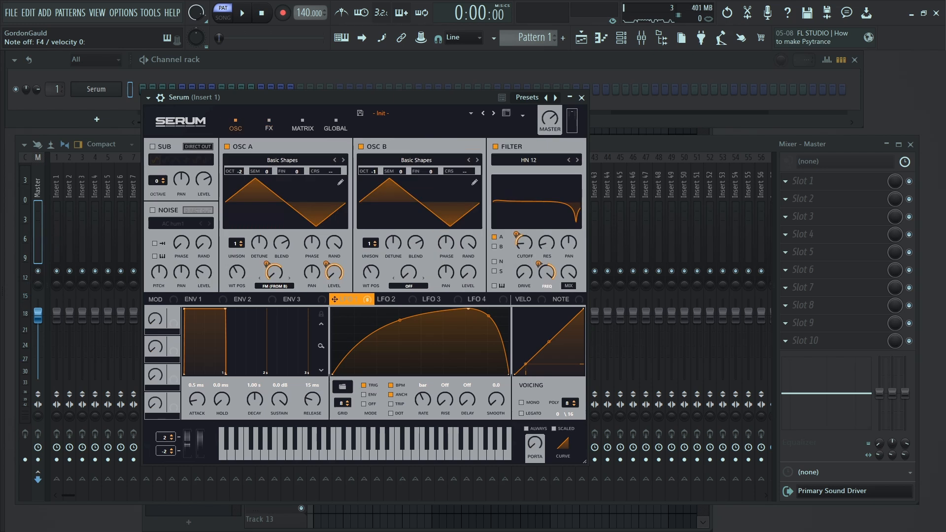
click(11, 12)
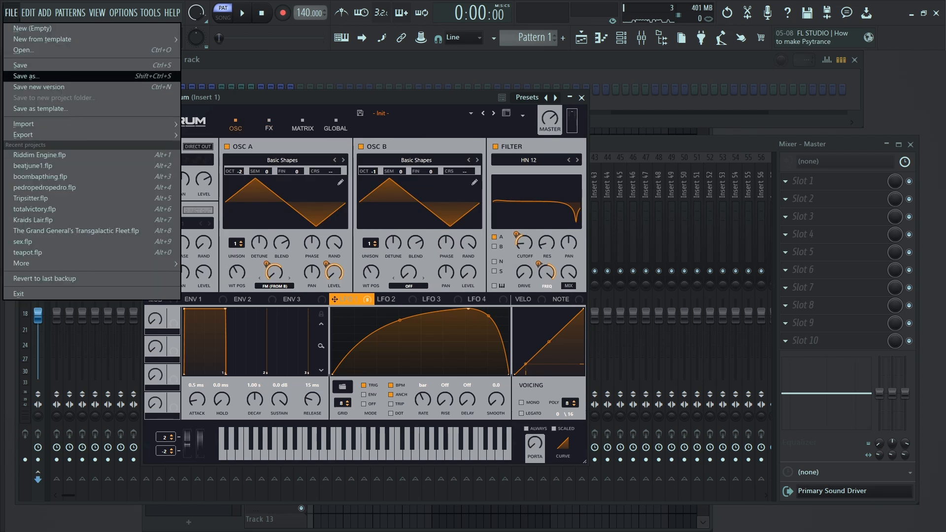
click(212, 69)
- Delete the Serum channel from the channel rack
right_click(97, 89)
click(144, 209)
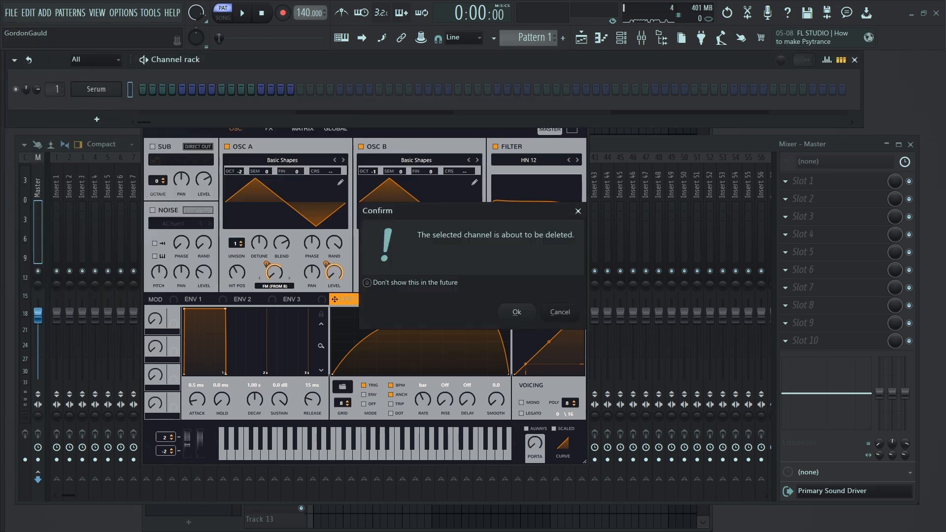
click(516, 312)
- Replace the Sampler channel with a fresh Serum instance
right_click(96, 90)
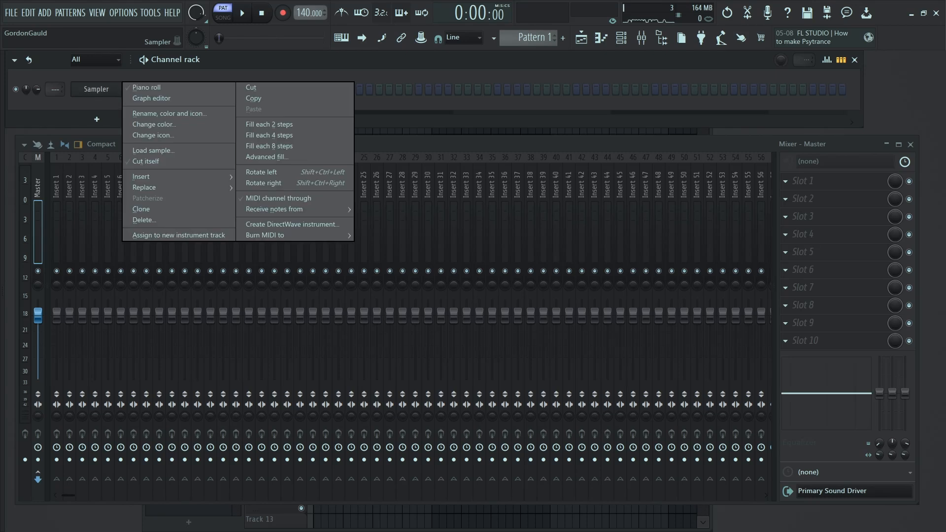
mouse_move(143, 187)
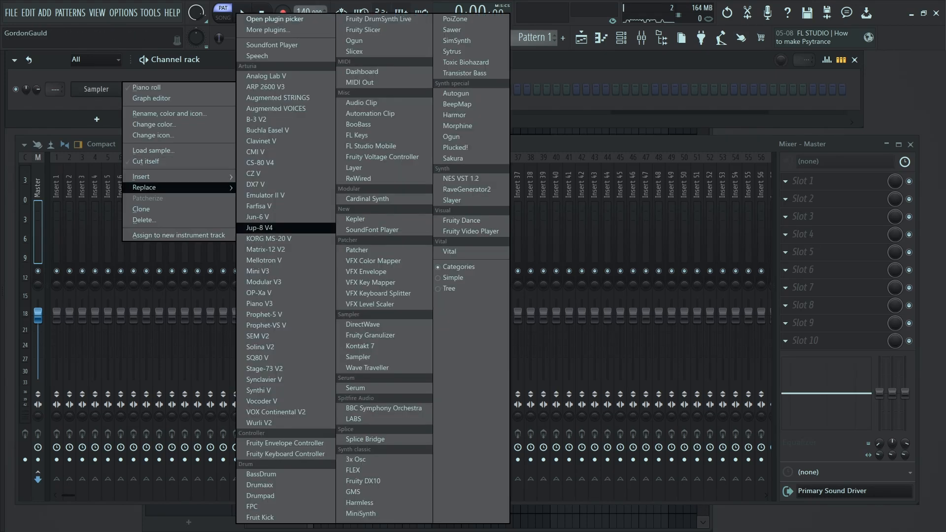
click(355, 387)
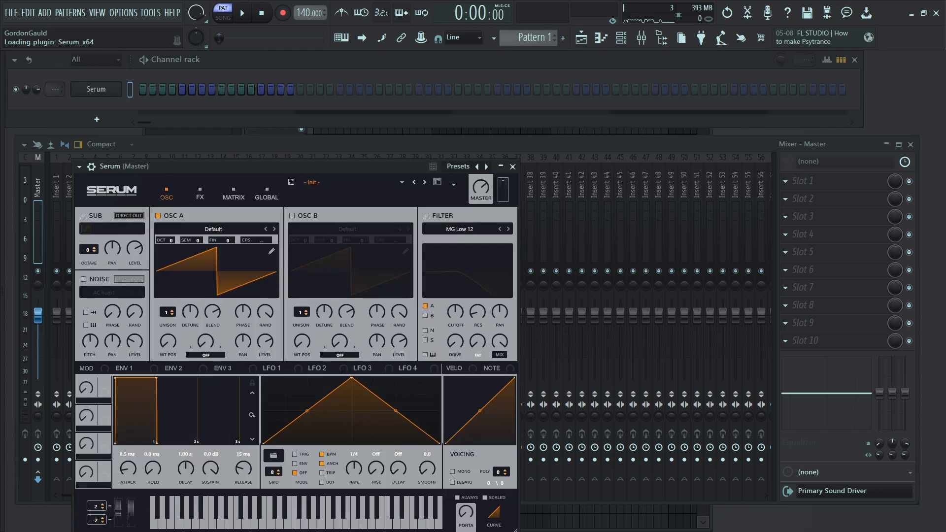
- Load the analog Basic Shapes wavetable into oscillator A and set its wavetable position to 3
click(212, 229)
mouse_move(200, 242)
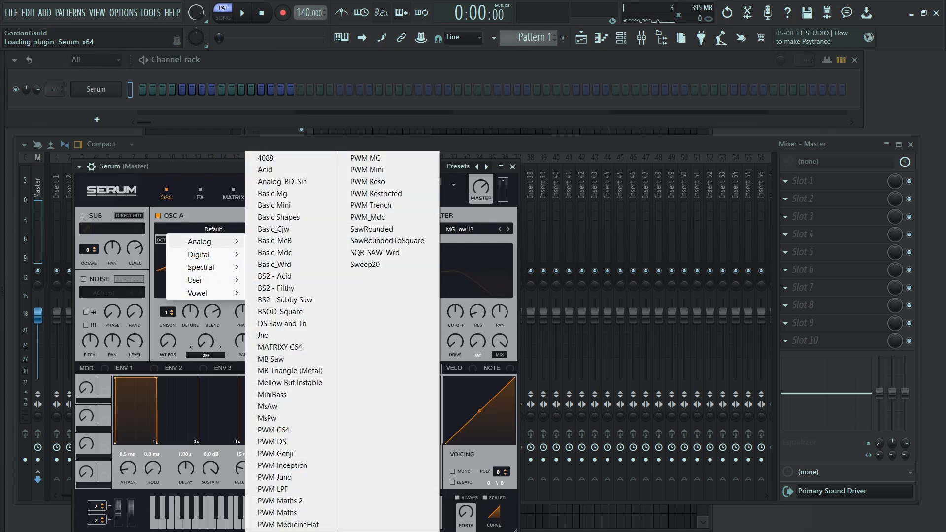
click(278, 216)
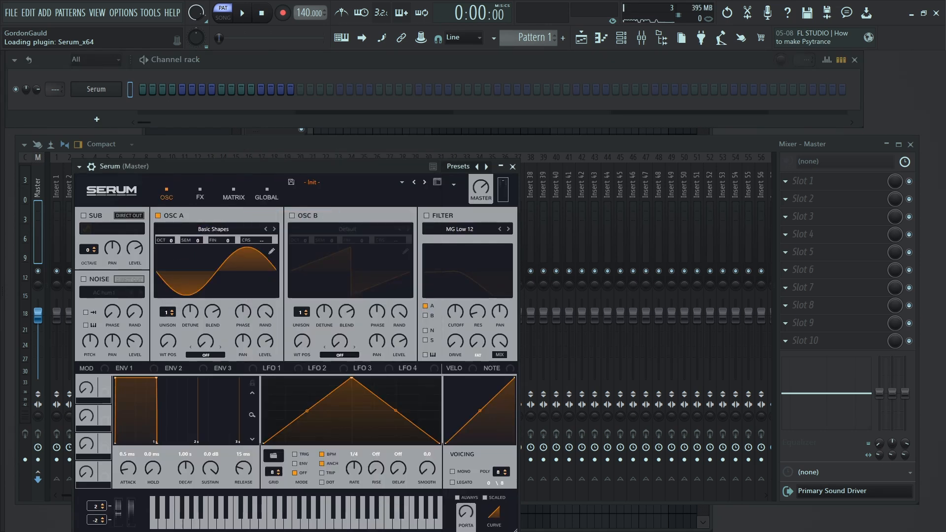
drag(168, 341, 168, 315)
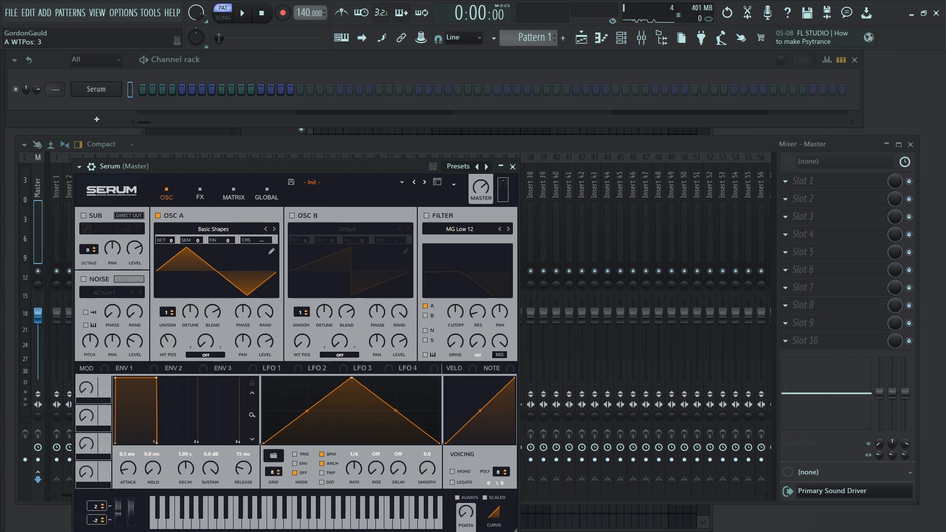
- Enable oscillator B, load the analog Basic Shapes wavetable and set its wavetable position to 3
click(292, 215)
click(347, 229)
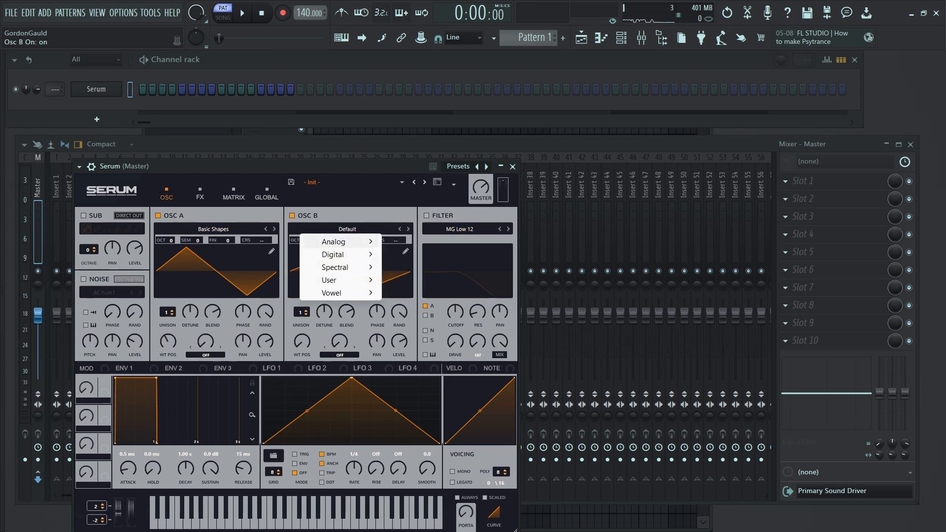
mouse_move(335, 241)
click(413, 217)
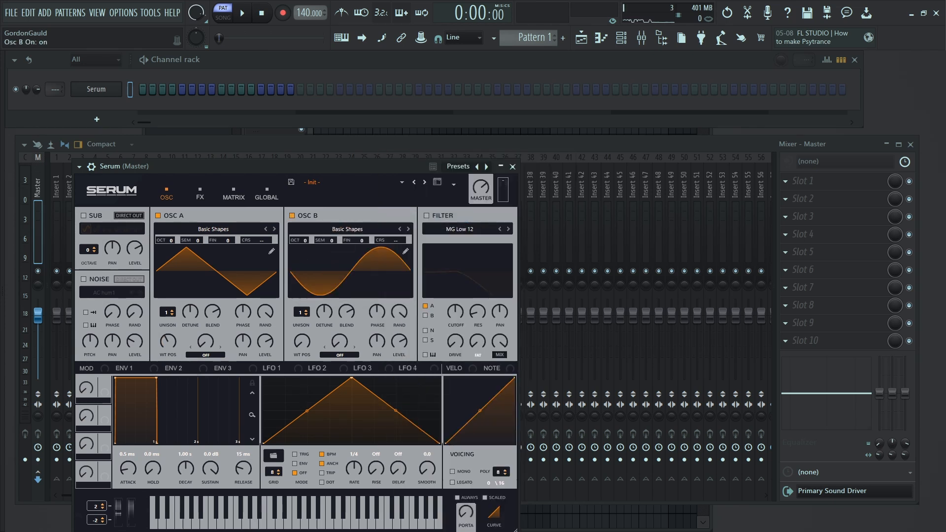
drag(302, 341, 302, 315)
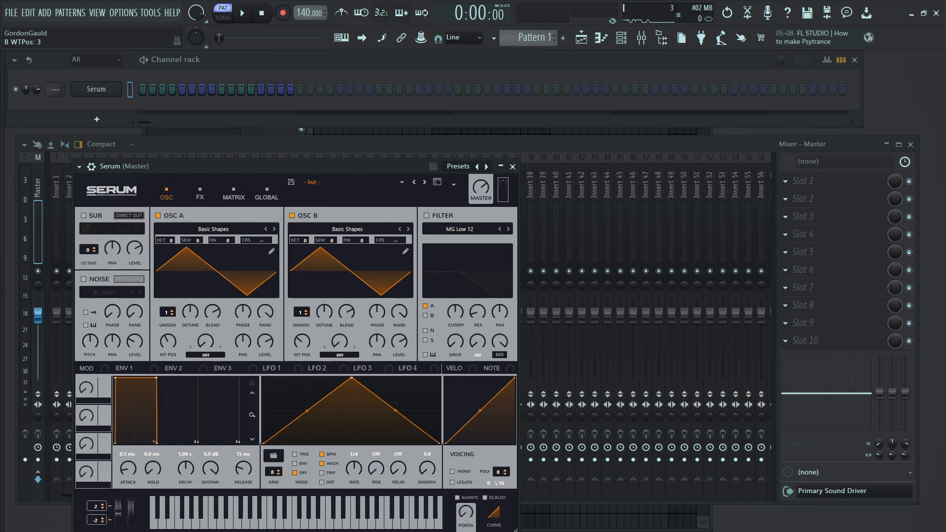
- Set oscillator A's octave to -2 and oscillator B's to -1, and turn down oscillator B's level
drag(171, 241, 170, 247)
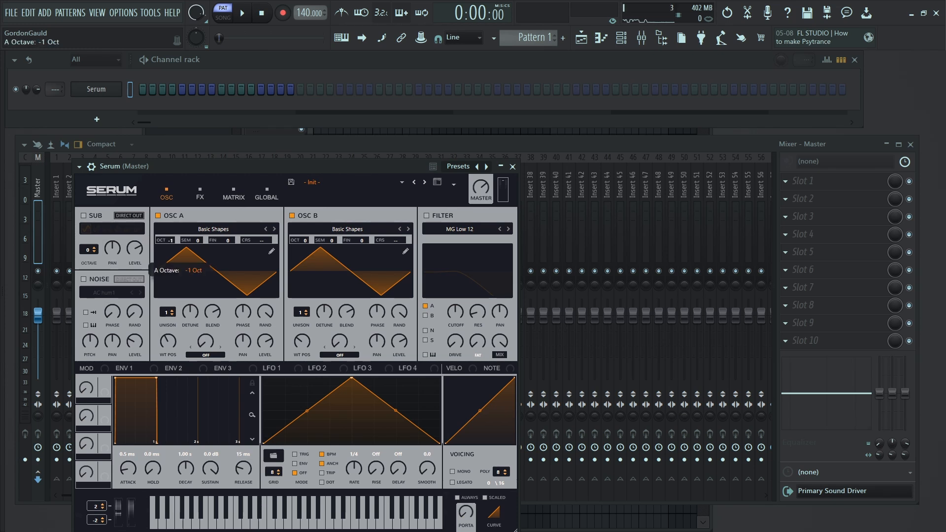
drag(305, 240, 304, 247)
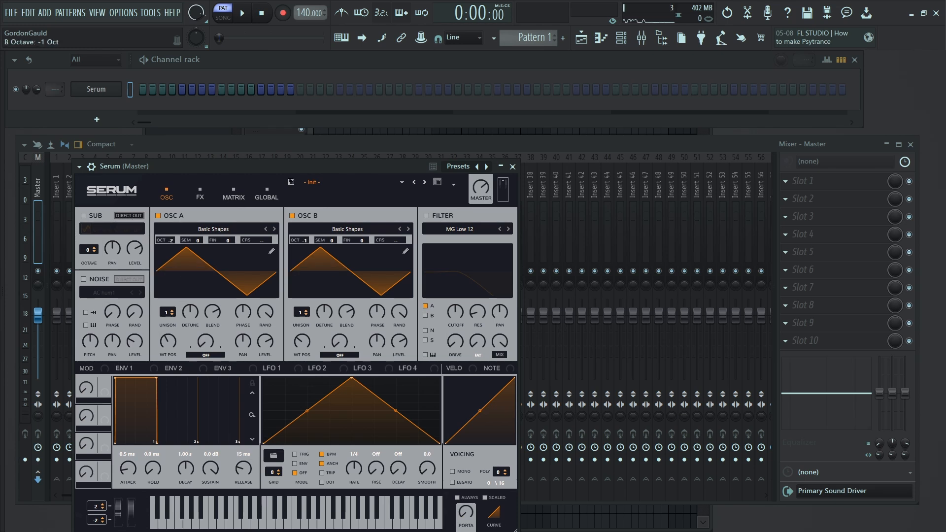
mouse_move(2, 320)
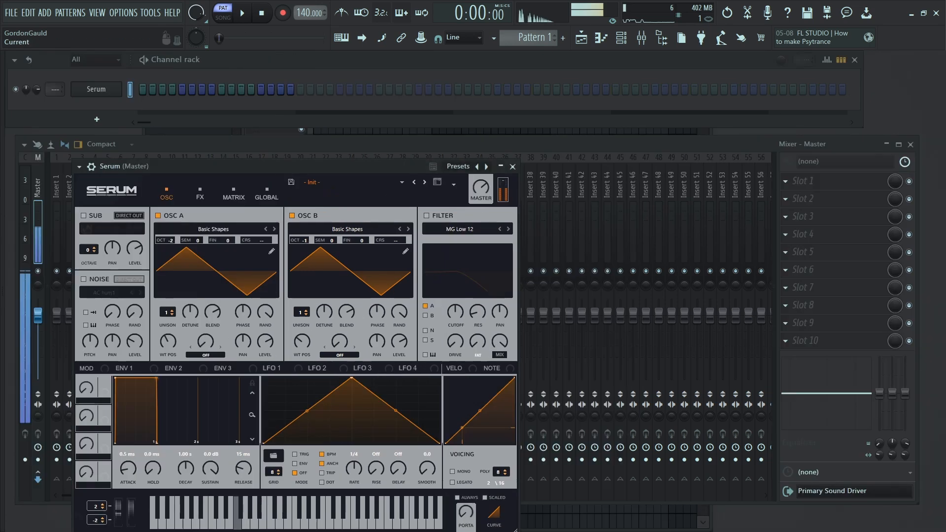
drag(399, 341, 399, 414)
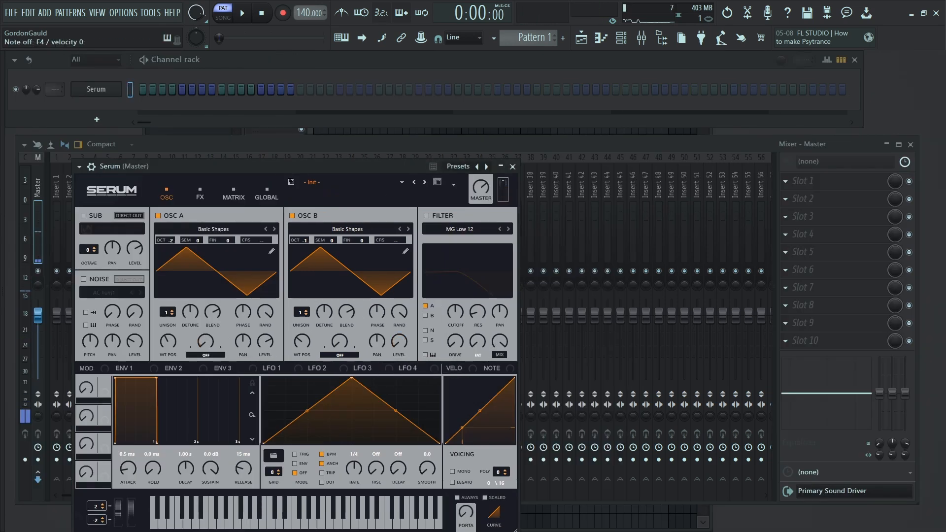
- Set oscillator A's warp to FM (from B) and modulate its warp and level with Macro 1, using a warp amount of 61
click(206, 355)
click(229, 300)
mouse_move(205, 341)
mouse_down()
mouse_move(205, 328)
mouse_move(205, 343)
mouse_up()
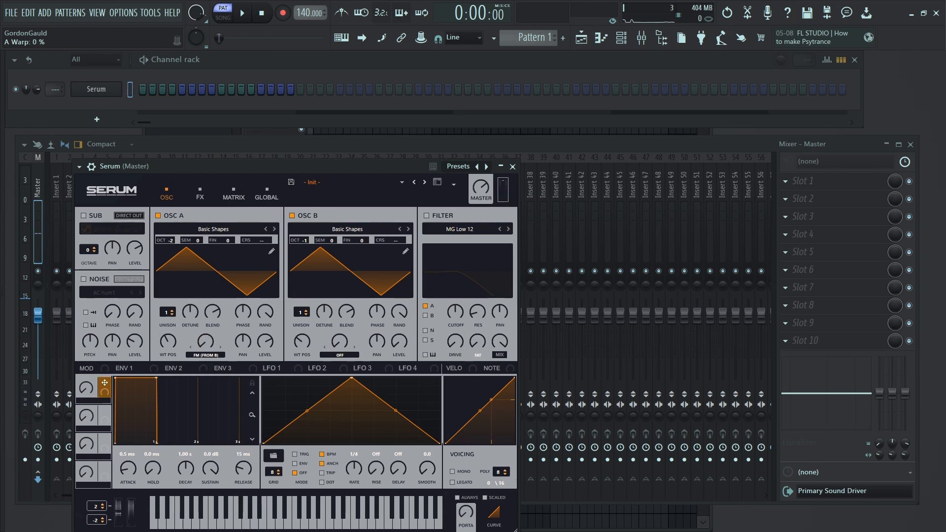
drag(197, 333, 197, 340)
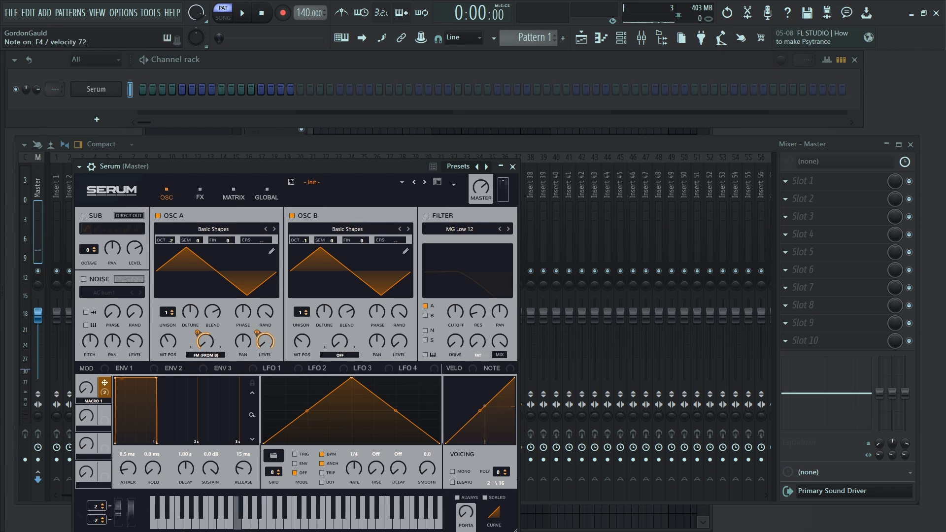
drag(85, 388, 86, 290)
drag(197, 333, 197, 325)
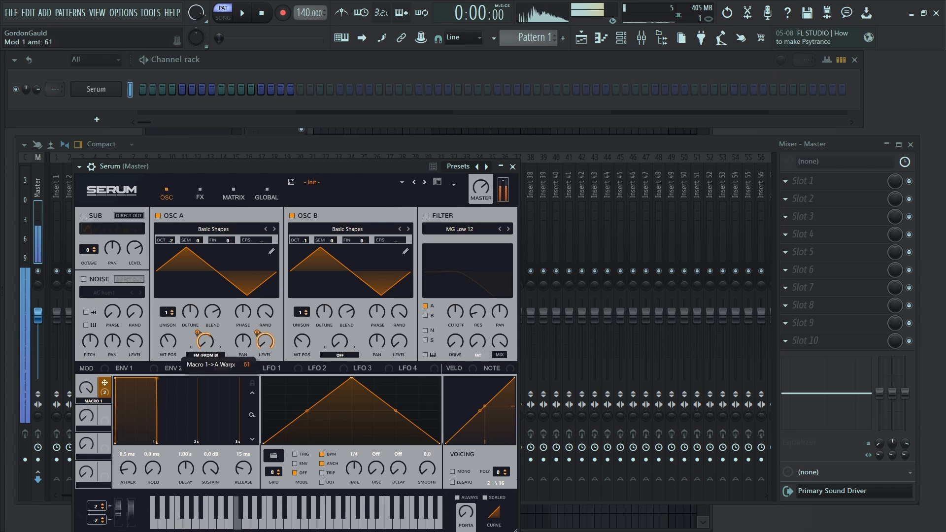
- Enable the filter as HN 12, lower its cutoff to 53 Hz and assign Macro 1 to the cutoff
click(427, 216)
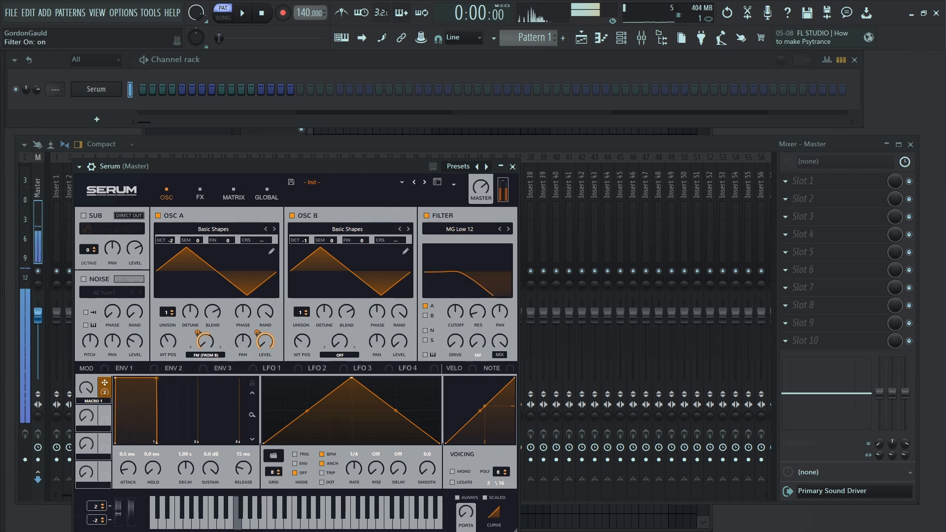
click(459, 229)
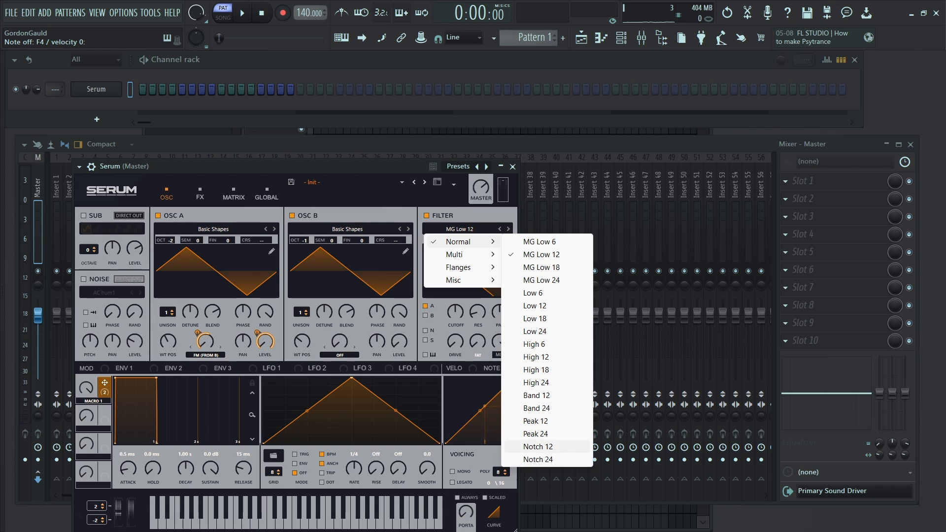
mouse_move(458, 254)
click(534, 343)
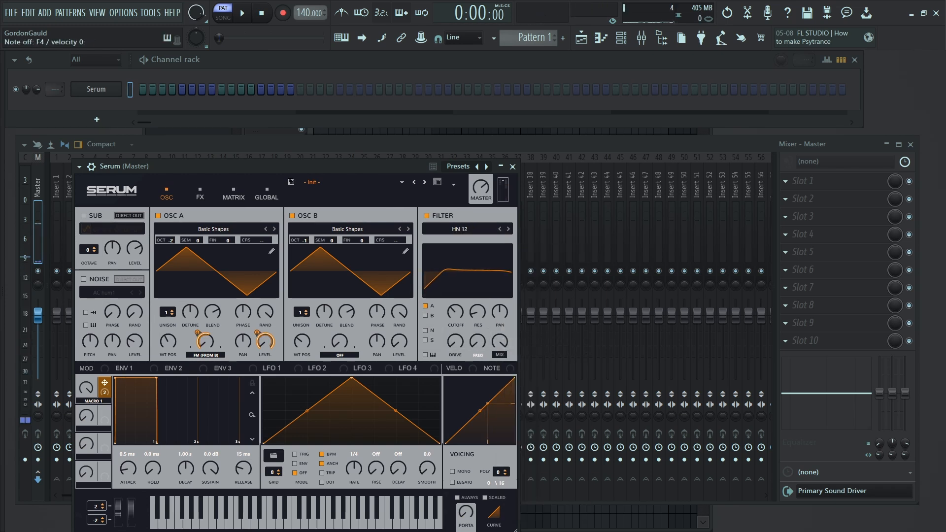
mouse_move(456, 313)
mouse_down()
mouse_move(447, 346)
mouse_move(455, 317)
mouse_up()
mouse_move(86, 388)
mouse_down()
mouse_move(86, 377)
mouse_move(86, 396)
mouse_up()
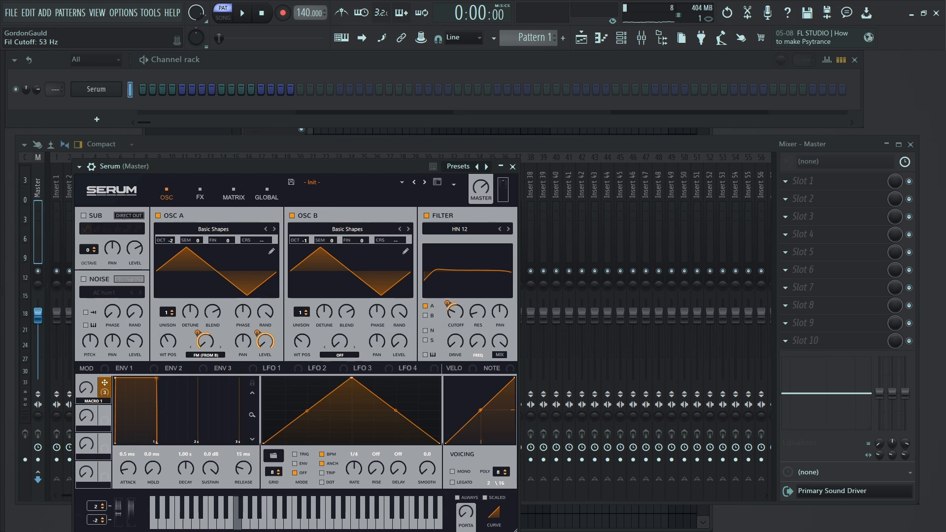
drag(87, 389, 86, 371)
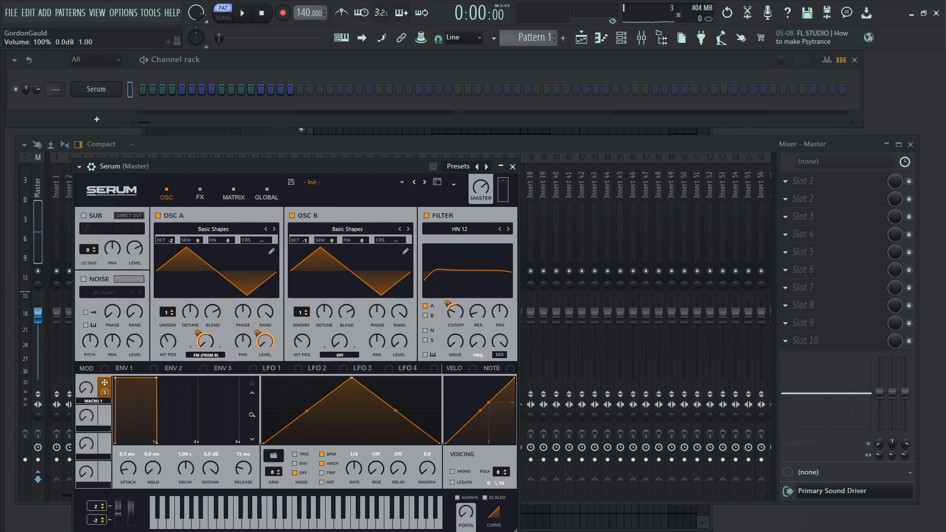
- Set the filter's FREQ parameter to 100% and modulate it with Macro 1 by an amount of -45
drag(477, 341, 478, 295)
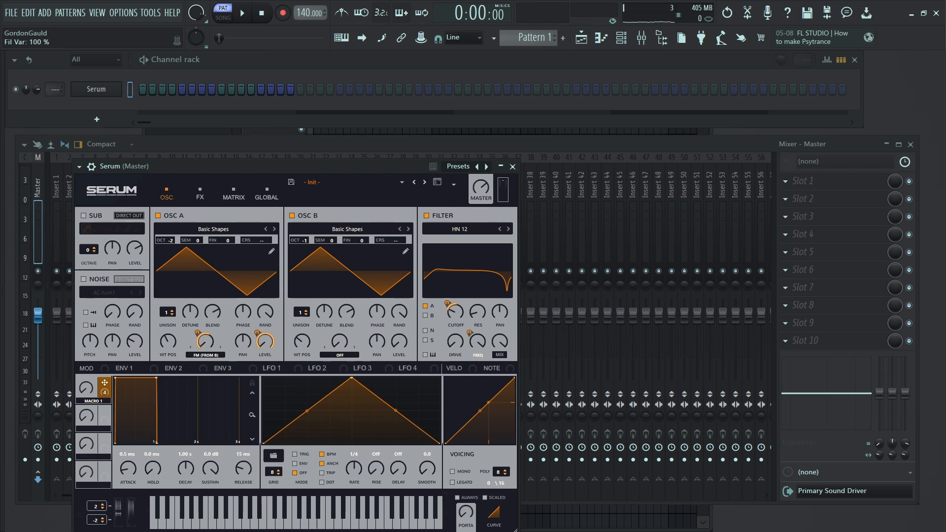
drag(478, 341, 478, 348)
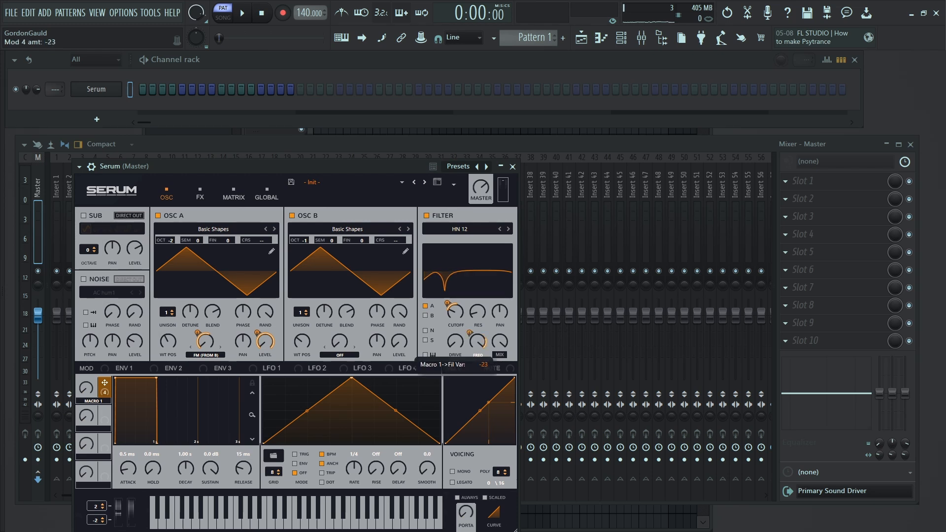
drag(86, 388, 86, 338)
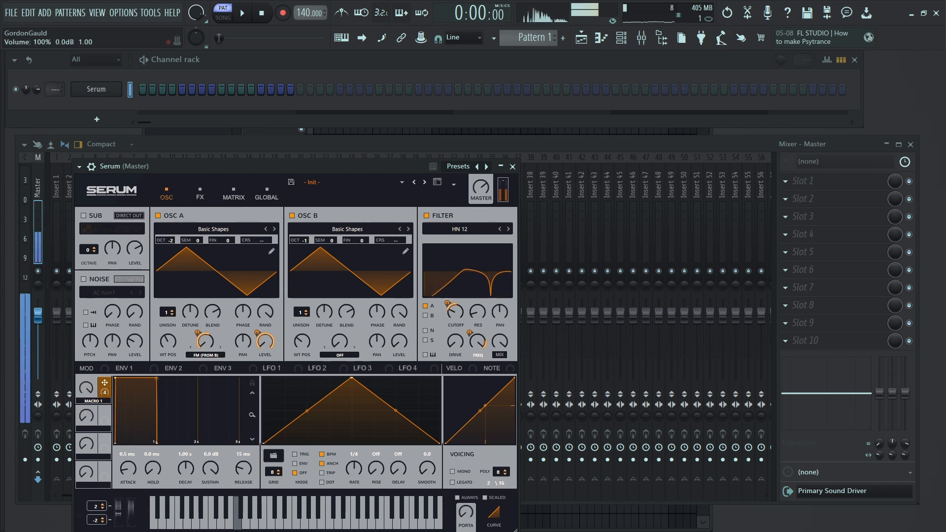
drag(477, 341, 478, 357)
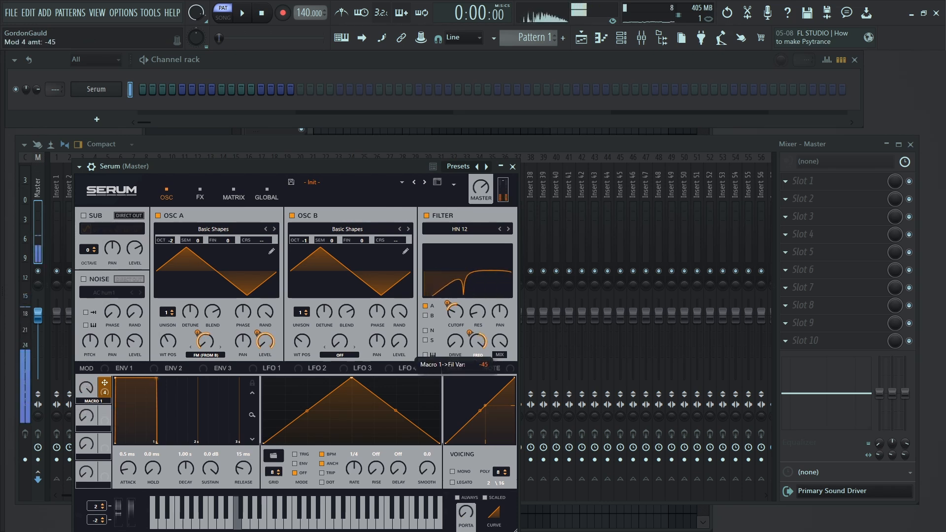
- Enable Hyper/Dimension with the Hyper mix at 0%, reduce the Dimension size and mix, and modulate the Dimension mix with Macro 1 by 32
click(200, 194)
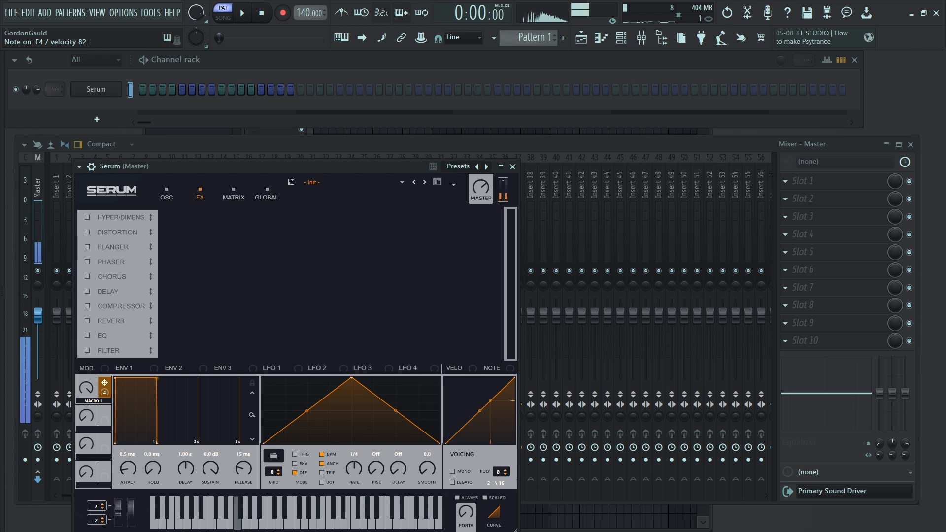
click(87, 217)
drag(351, 222, 351, 256)
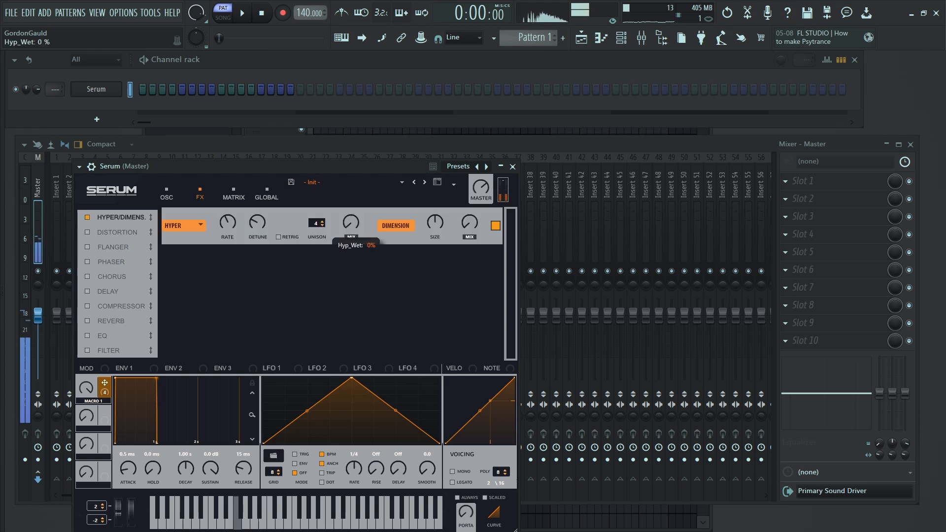
drag(434, 222, 434, 256)
drag(469, 222, 470, 237)
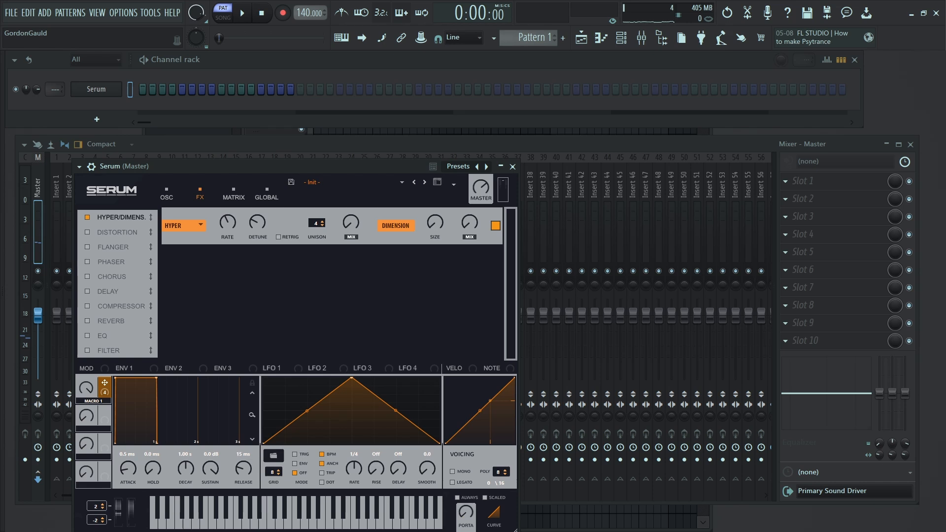
drag(469, 222, 469, 227)
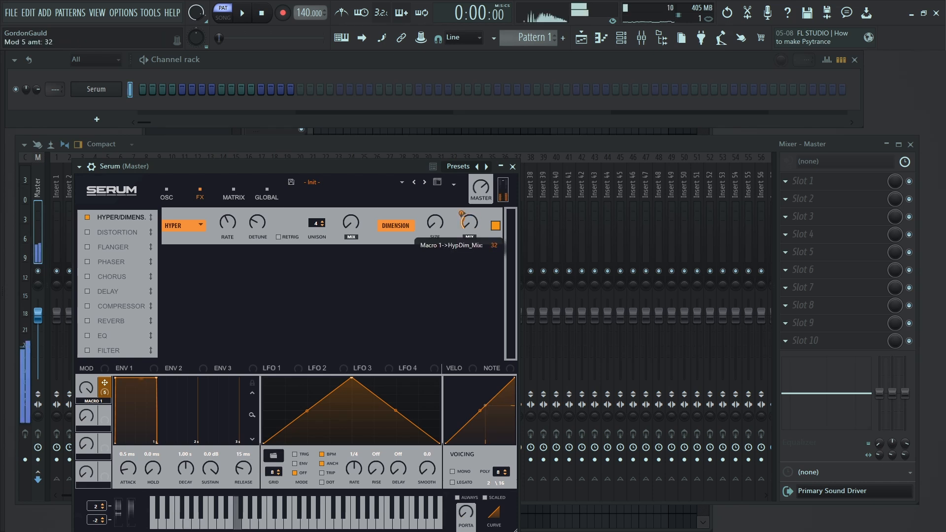
drag(86, 388, 86, 400)
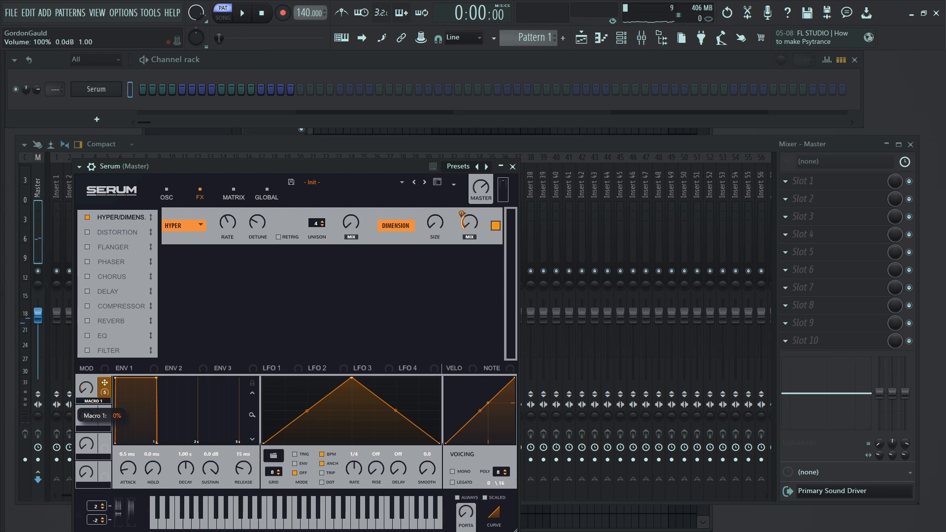
- Enable Tube distortion with its drive modulated by Macro 1, and enable the EQ and compressor with the EQ placed before the compressor
click(87, 232)
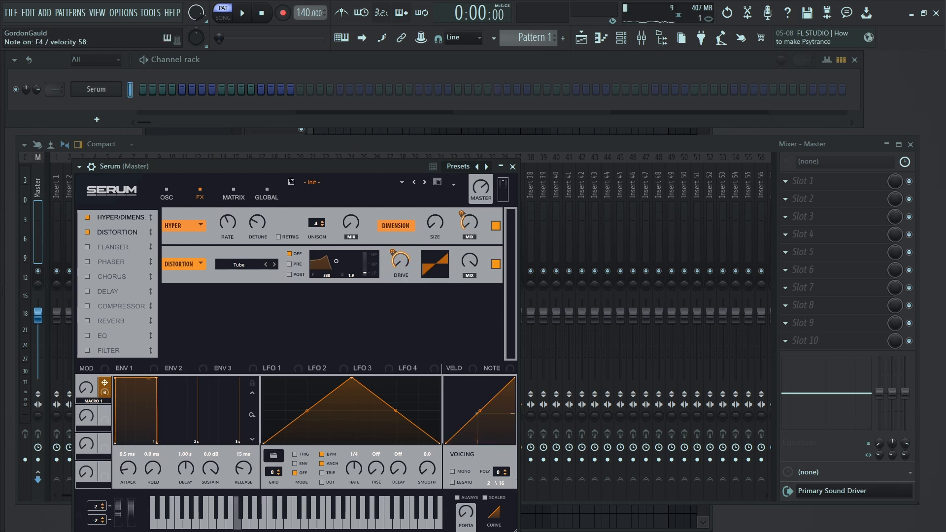
drag(86, 387, 86, 315)
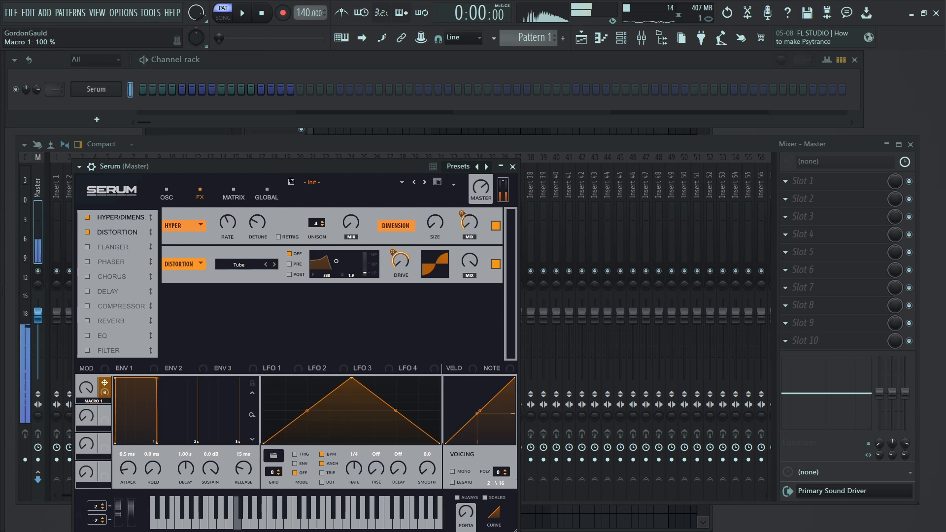
click(87, 335)
drag(151, 335, 151, 306)
click(87, 320)
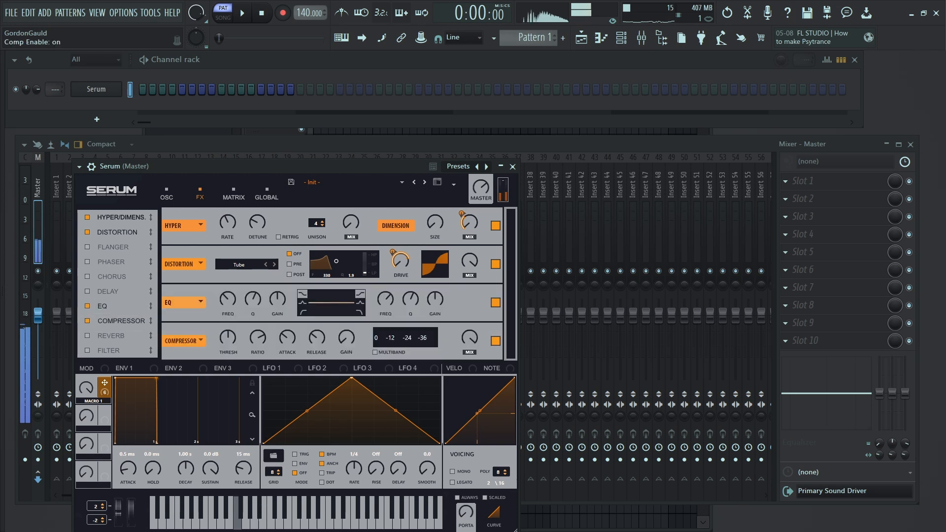
- Switch the EQ's low band to low cut at 22 Hz and modulate its frequency with Macro 1 by 37
click(303, 312)
drag(227, 299, 227, 310)
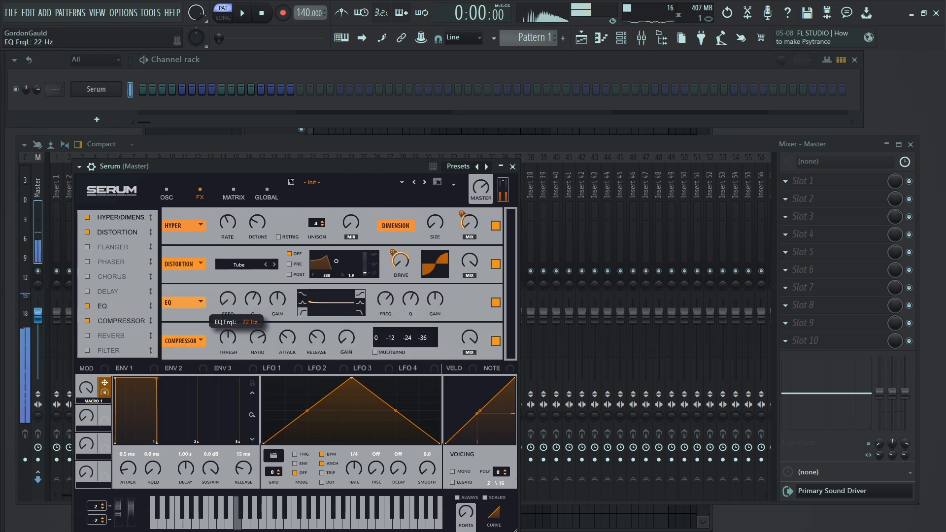
drag(105, 383, 220, 289)
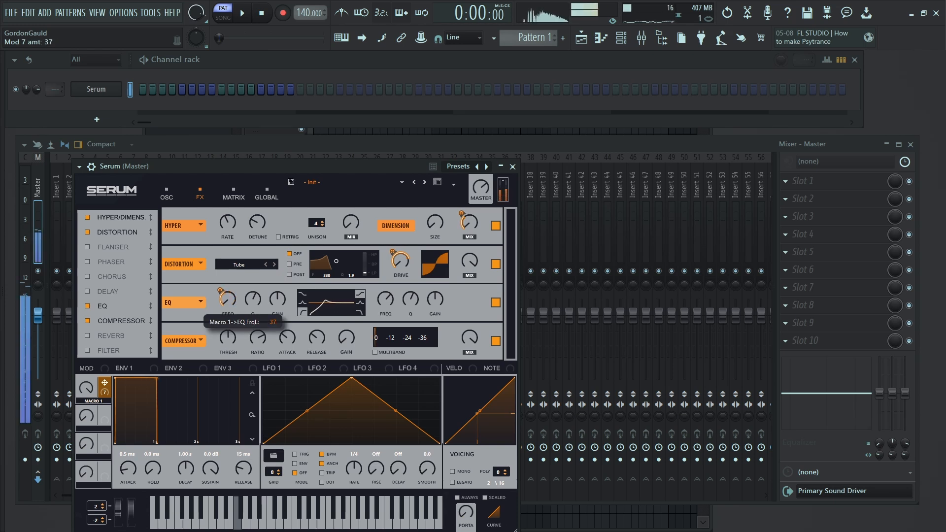
- Turn the EQ's high band into a peak with reduced gain, modulate its frequency with Macro 1 and sweep the macro to 0%
click(361, 302)
drag(434, 299, 434, 335)
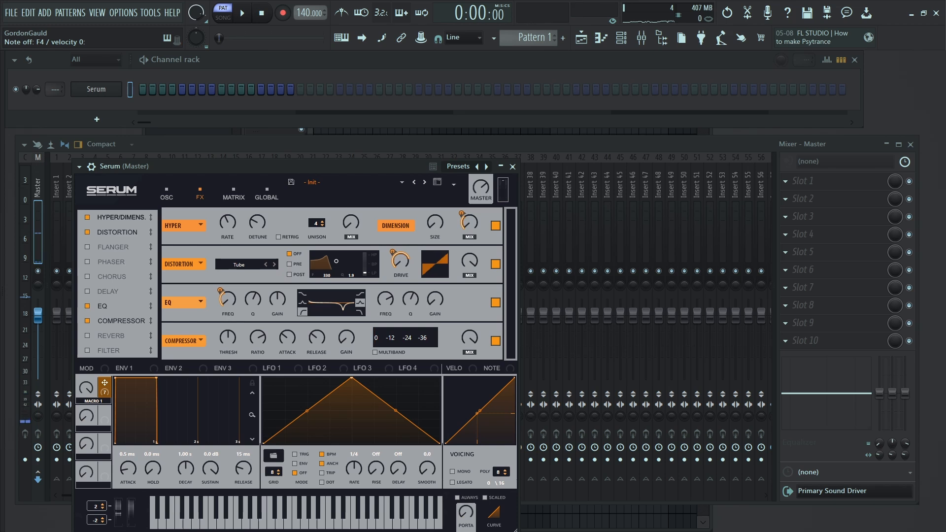
drag(378, 290, 385, 293)
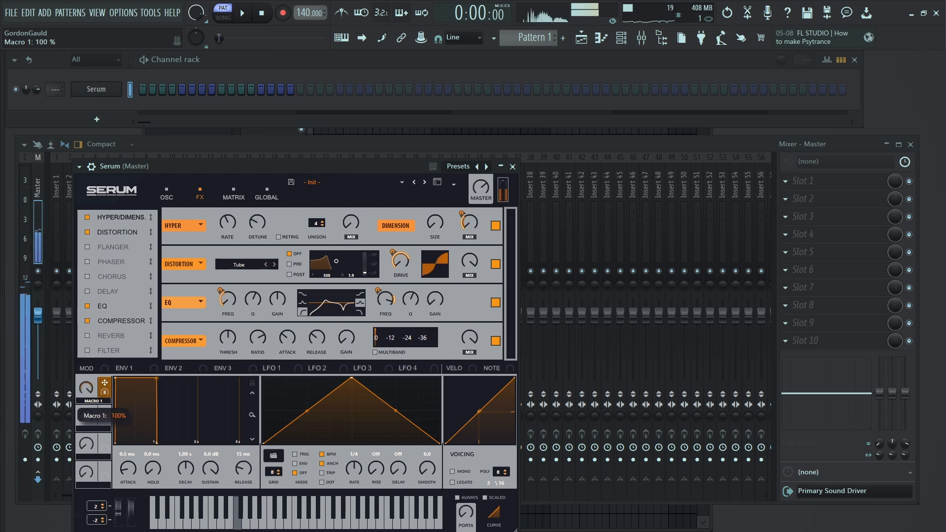
drag(86, 388, 86, 462)
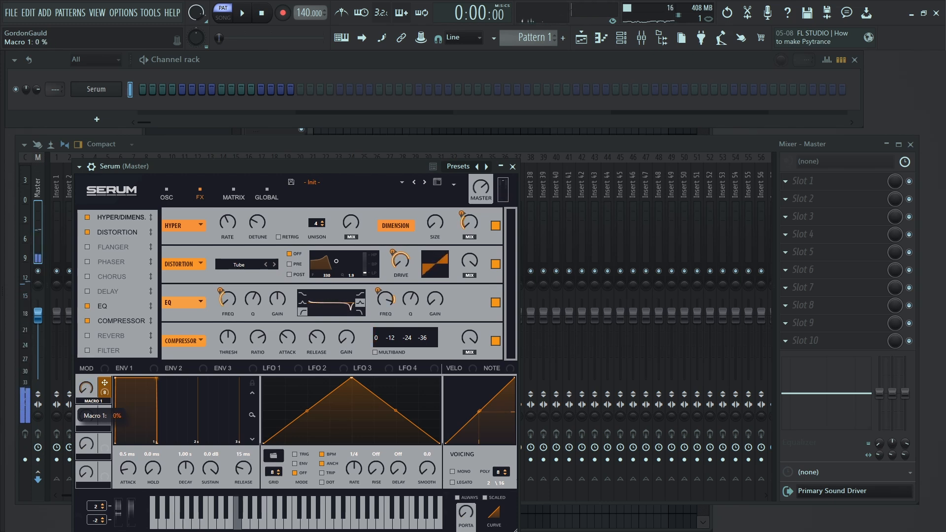
- Make the compressor multiband with a threshold of -10.1 dB and audition it by sweeping Macro 1
click(375, 352)
drag(228, 338, 228, 350)
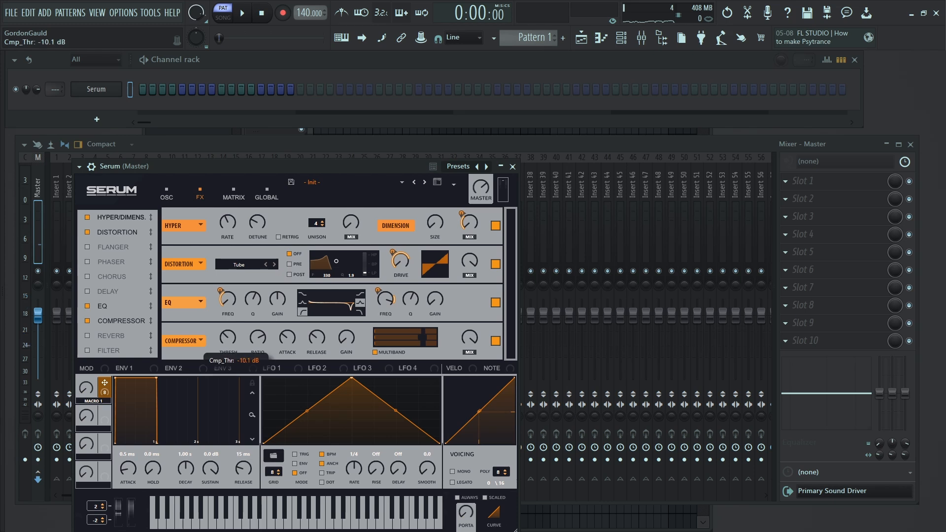
drag(86, 388, 86, 325)
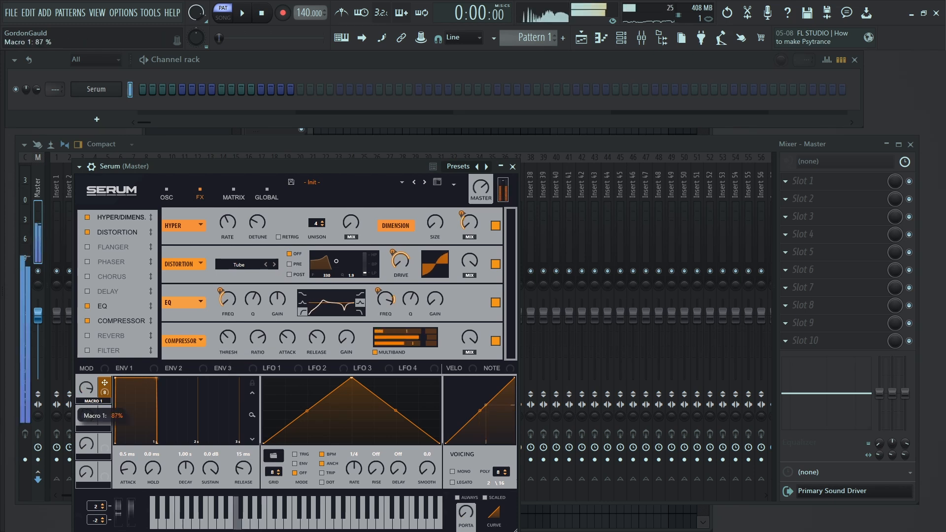
drag(86, 388, 86, 458)
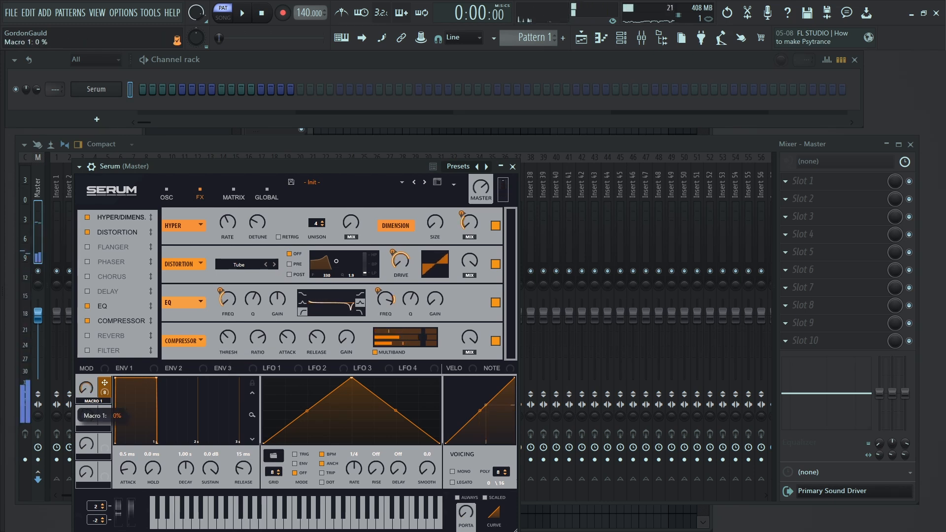
- Adjust the EQ's low-cut frequency and audition the patch with Macro 1 swept to 100%
drag(227, 299, 219, 289)
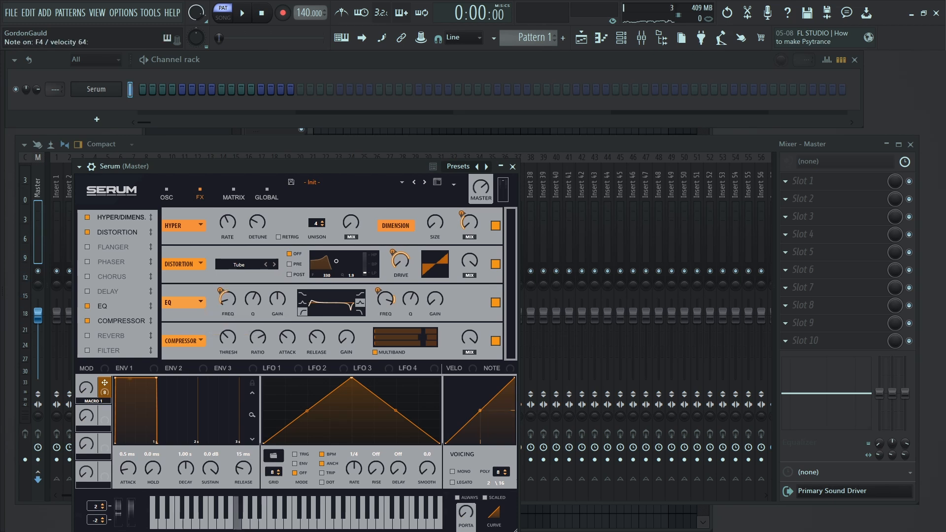
mouse_move(86, 388)
mouse_down()
mouse_move(86, 318)
mouse_move(86, 388)
mouse_up()
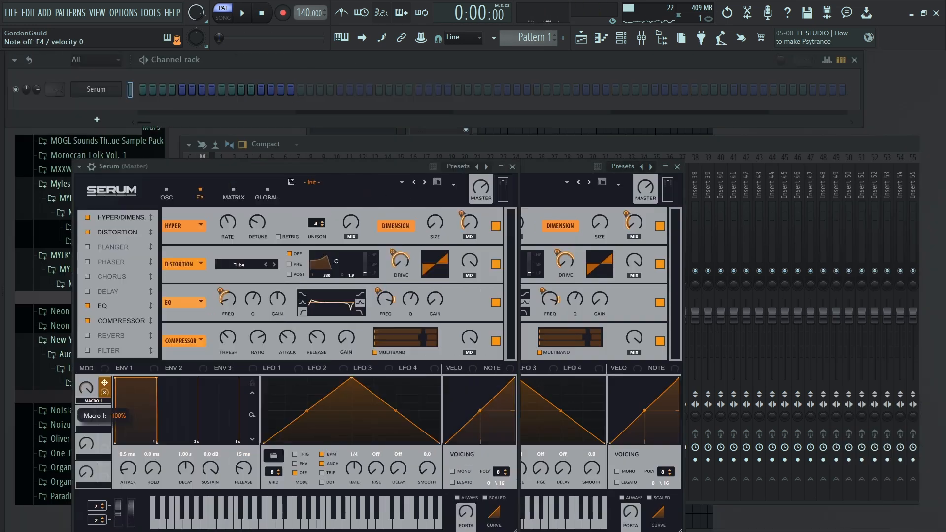
- Add a one-bar F4 note at the start of the Serum channel's piano roll
right_click(121, 84)
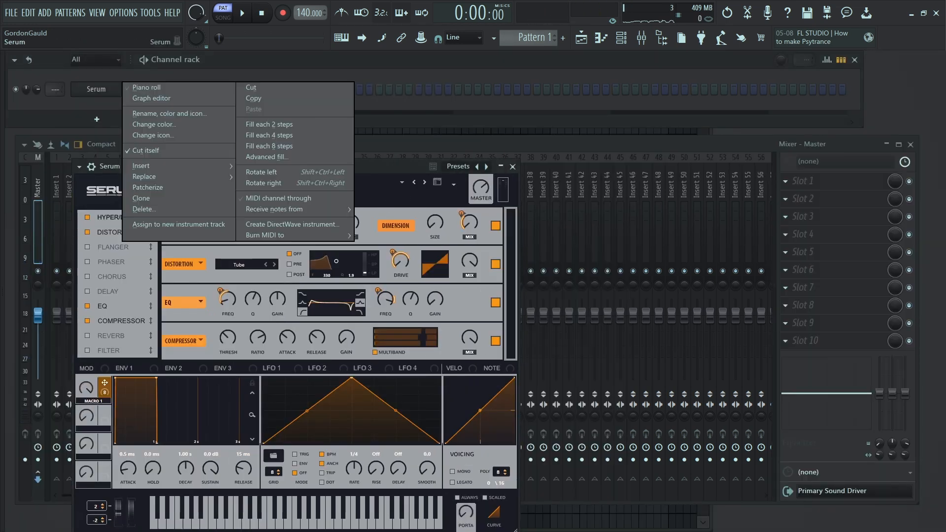
click(143, 86)
scroll(169, 293, down, 4)
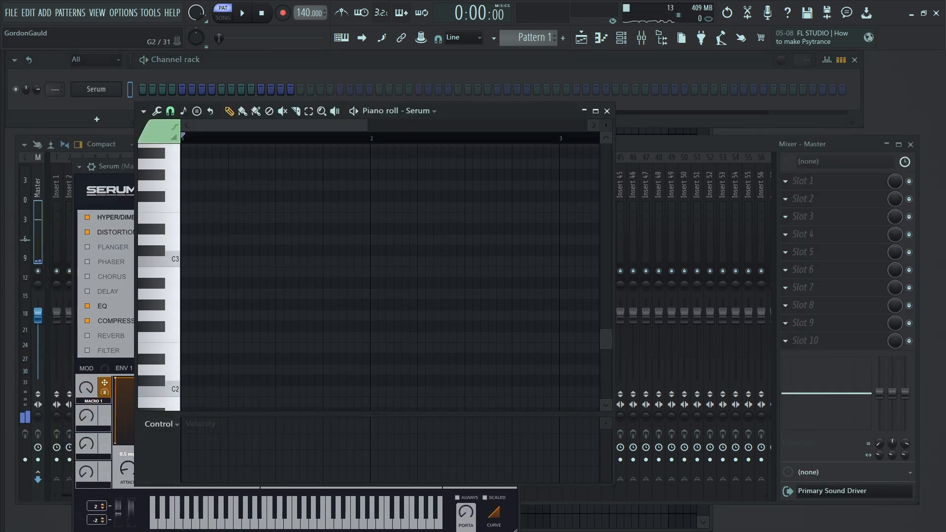
scroll(170, 275, up, 4)
click(170, 205)
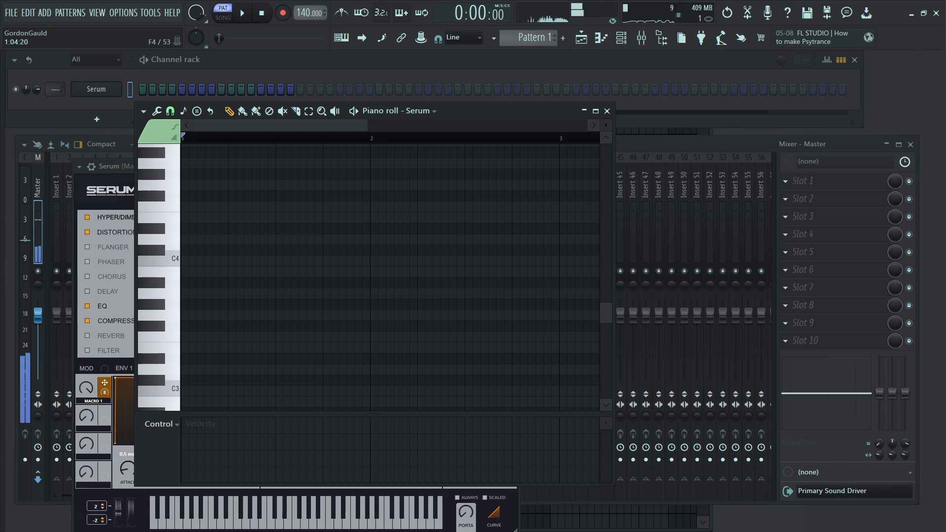
click(188, 206)
drag(211, 207, 369, 206)
- Route the Serum channel to mixer insert 1 and bring the Serum plugin window back to the front
click(130, 90)
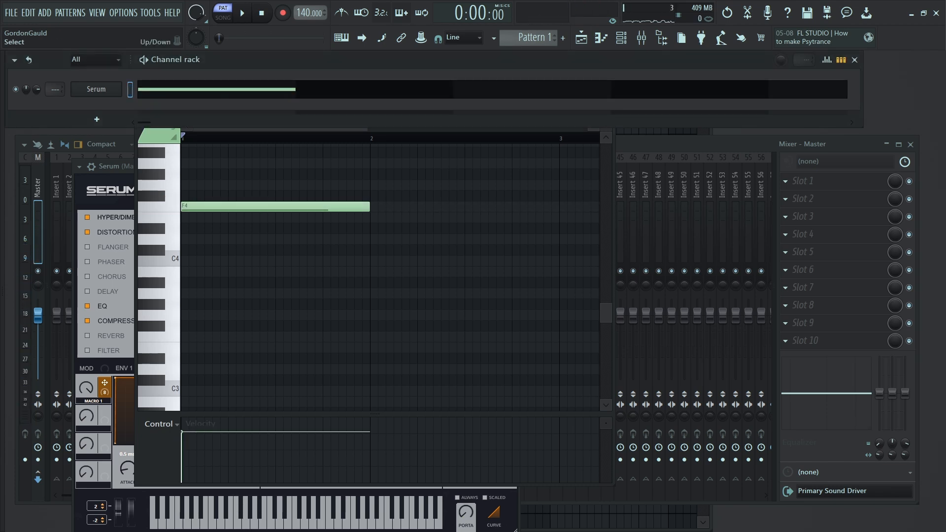
key(ctrl+l)
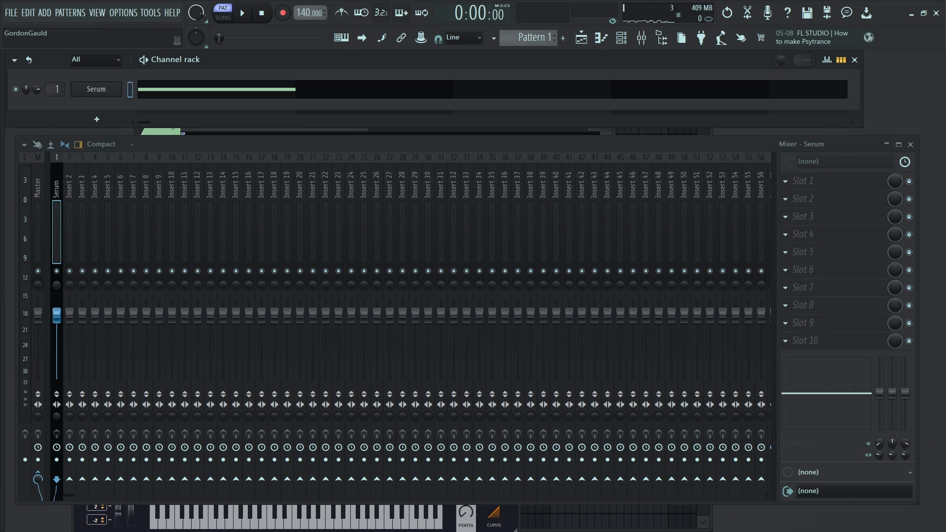
click(340, 516)
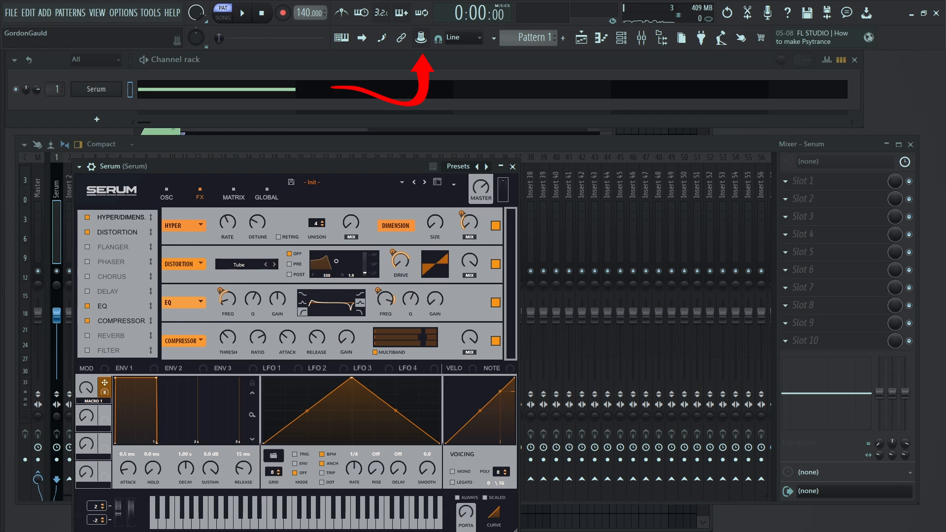
- Turn Serum's Macro 1 down to 0% and create an automation clip for it
drag(86, 389, 87, 482)
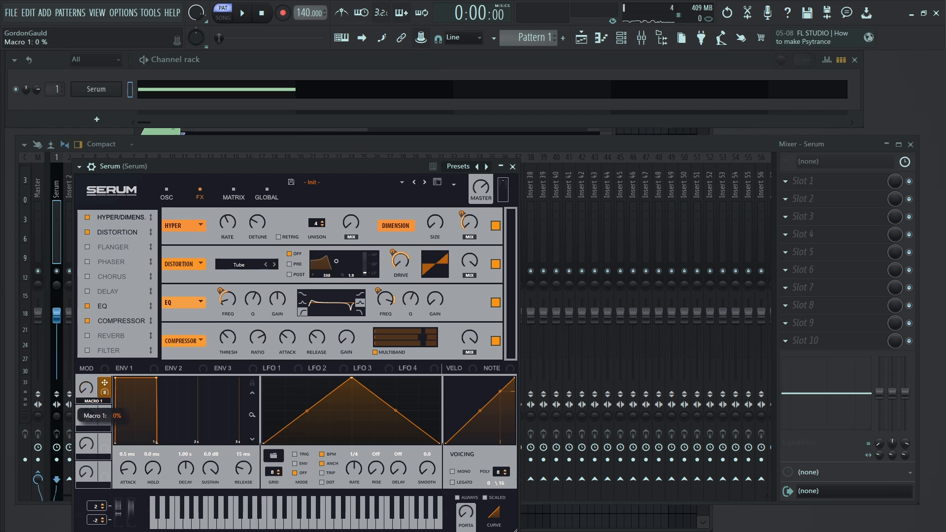
click(420, 38)
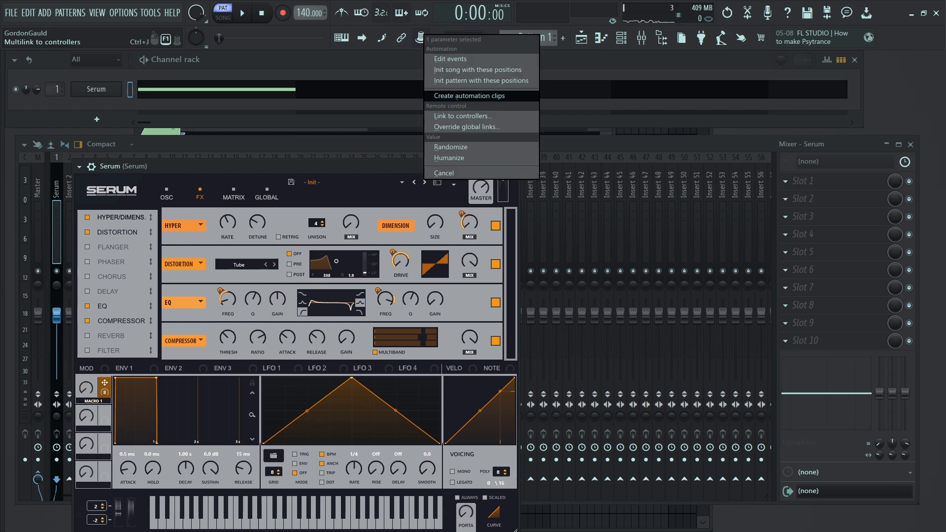
click(465, 96)
- Place Pattern 1 on Track 2 of the playlist at bar 1, directly under the Macro 1 automation clip
click(582, 38)
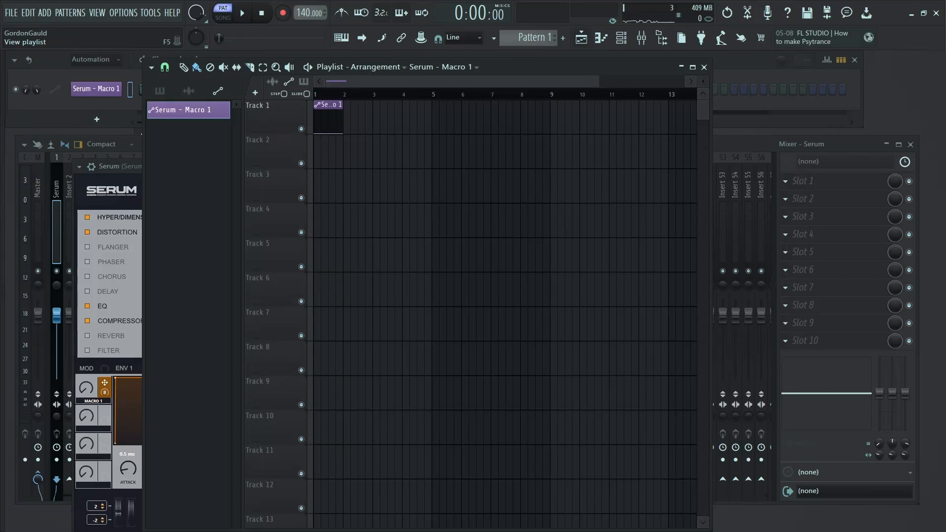
click(160, 91)
click(188, 110)
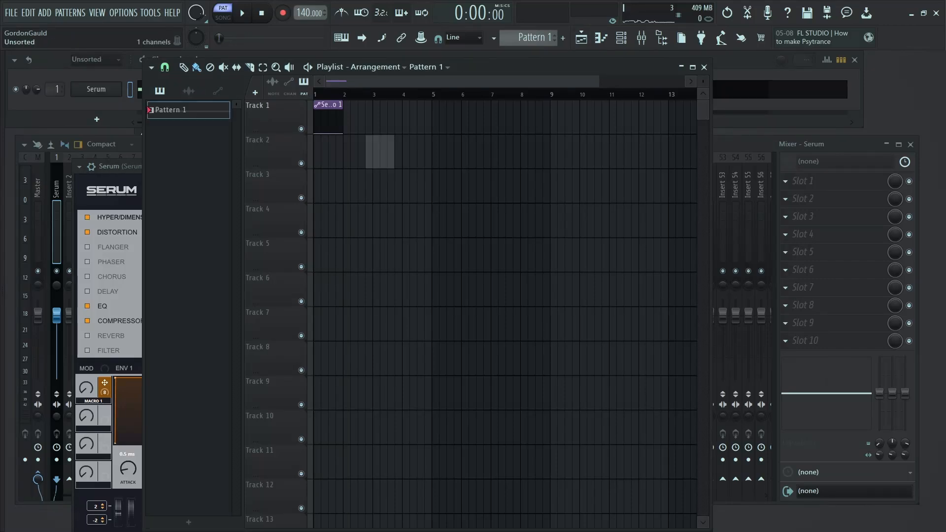
click(351, 152)
drag(351, 152, 323, 152)
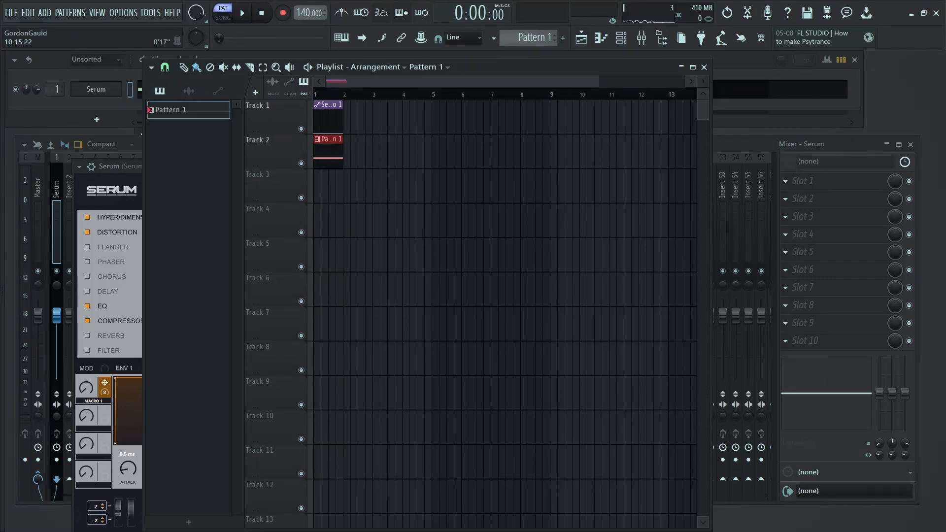
- Shape a short rounded hump at the start of the Macro 1 automation, falling back to the baseline around step 3, and audition it
drag(598, 81, 387, 81)
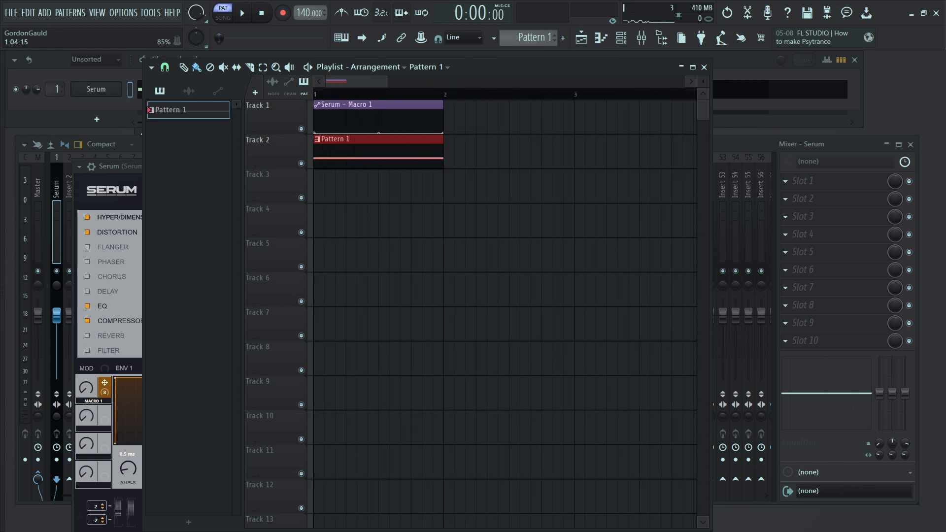
right_click(325, 118)
drag(325, 118, 324, 112)
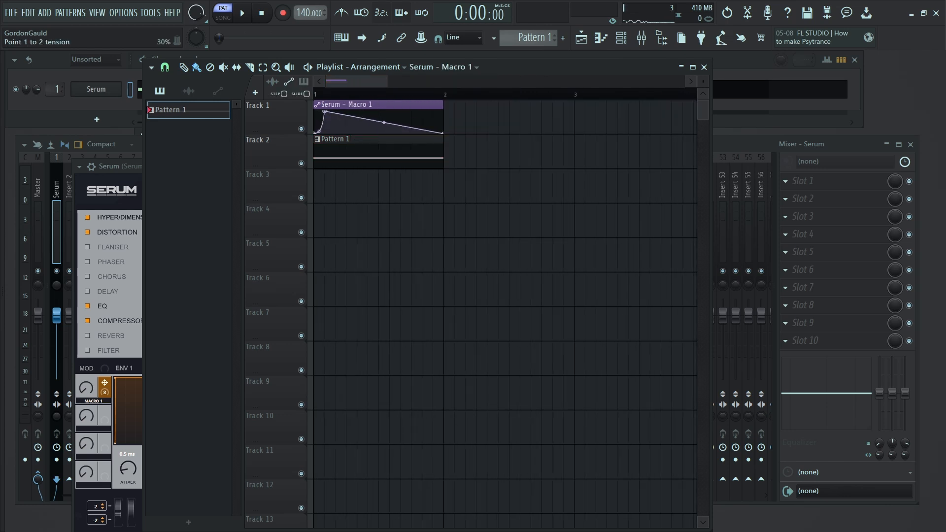
right_click(335, 121)
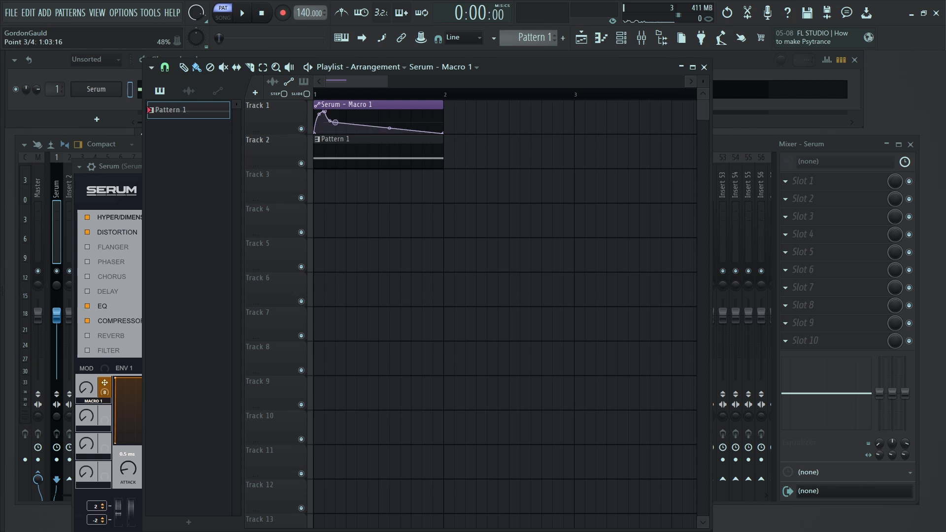
drag(335, 122, 335, 133)
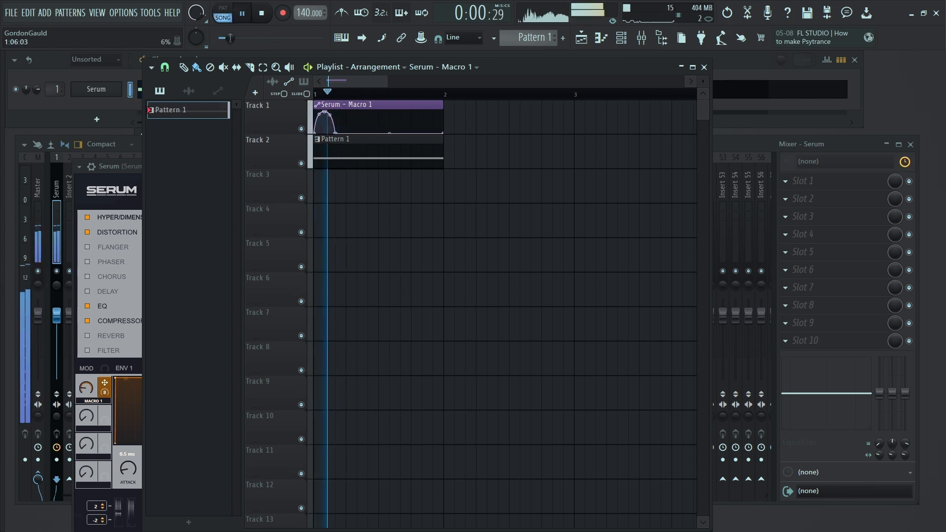
key(space)
- Add a second, wider hump to the Macro 1 automation with a slow curved rise and a fast drop to 0%, auditioning it
right_click(365, 118)
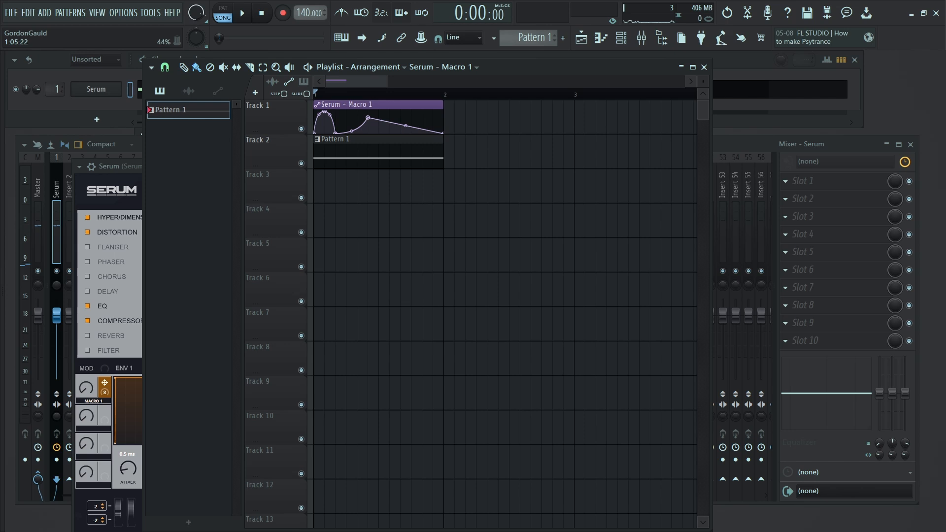
right_click(378, 129)
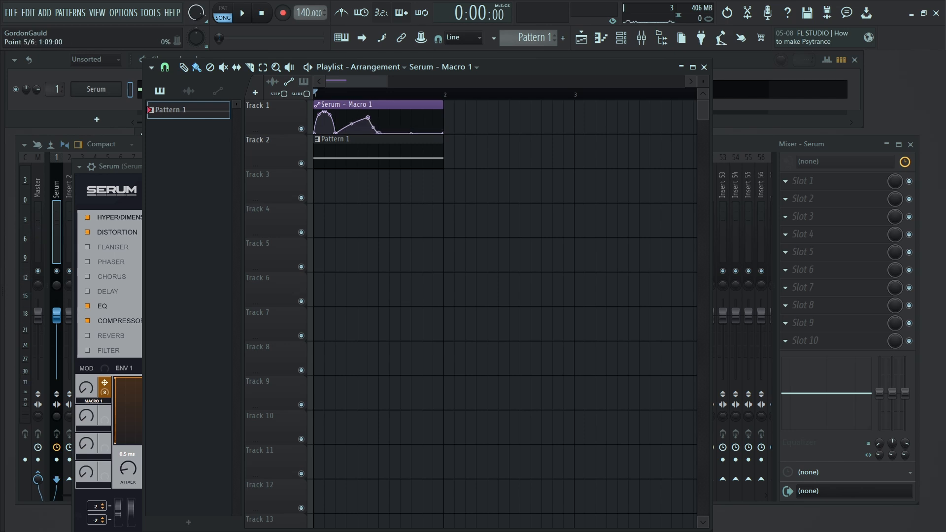
key(space)
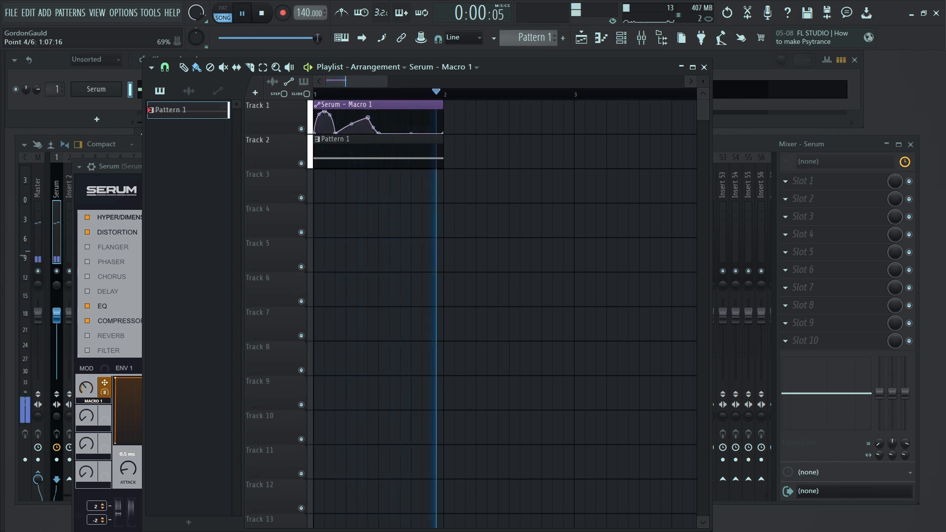
mouse_move(367, 118)
mouse_down()
mouse_move(379, 110)
mouse_move(356, 116)
mouse_move(384, 116)
mouse_up()
- Add a third hump peaking at about 98% near step 10 and a fourth full-height hump to the Macro 1 automation
right_click(389, 111)
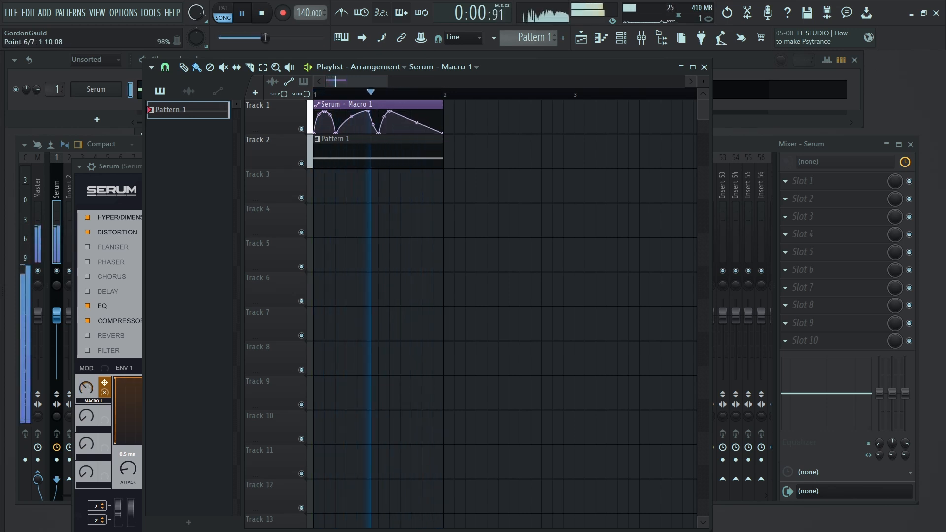
right_click(400, 133)
right_click(421, 119)
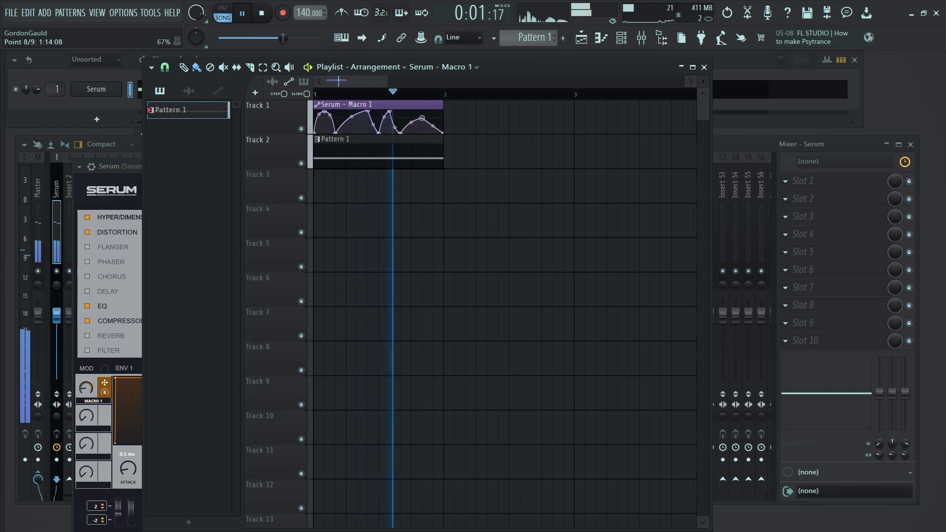
drag(422, 118, 395, 117)
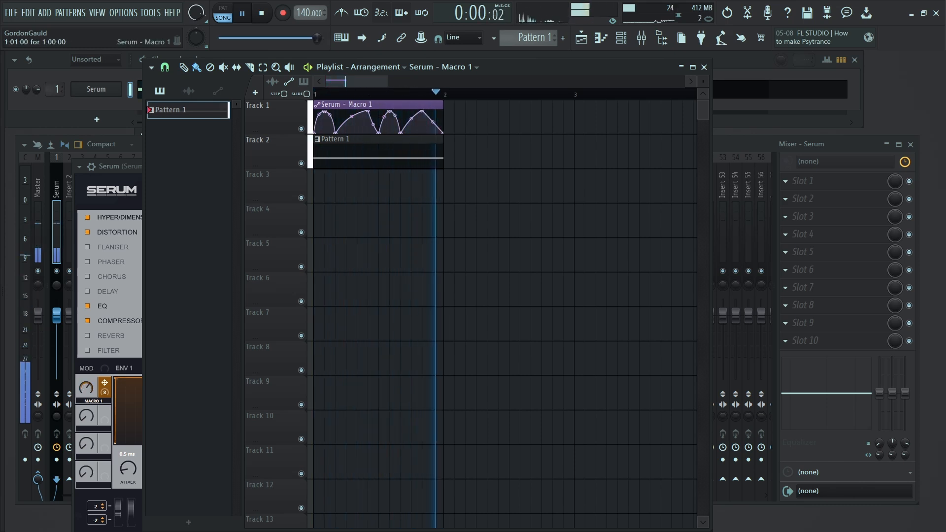
- Narrow the fourth hump by moving its peak earlier, add a matching fifth hump at the bar's end, and stop playback
drag(421, 111, 411, 111)
right_click(418, 131)
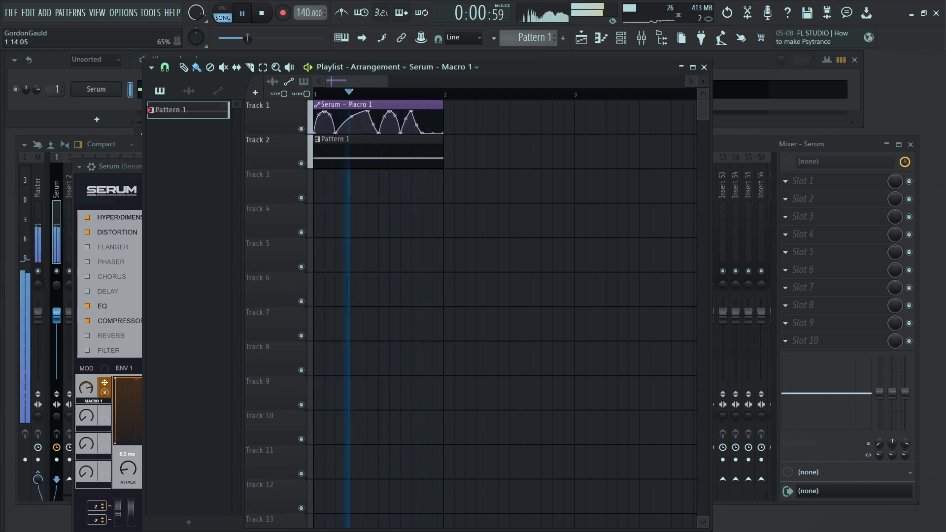
drag(416, 126, 417, 119)
right_click(432, 111)
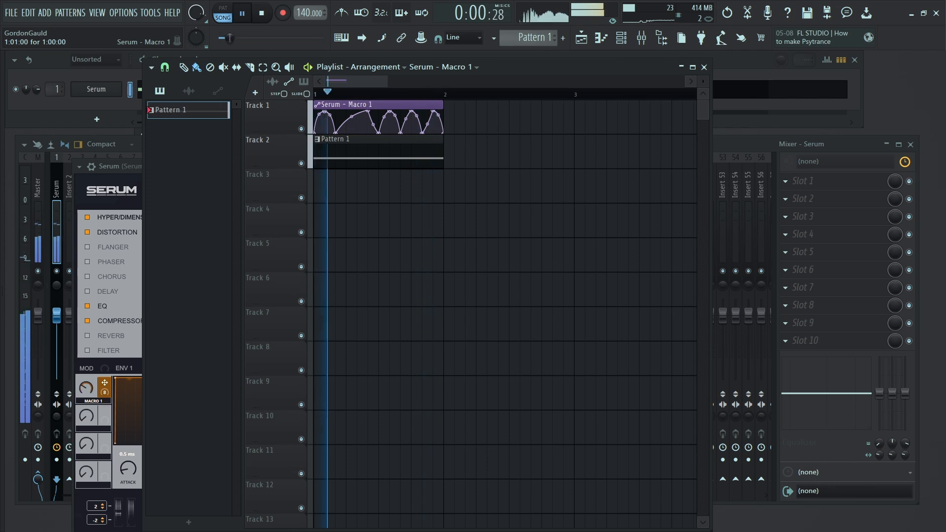
key(space)
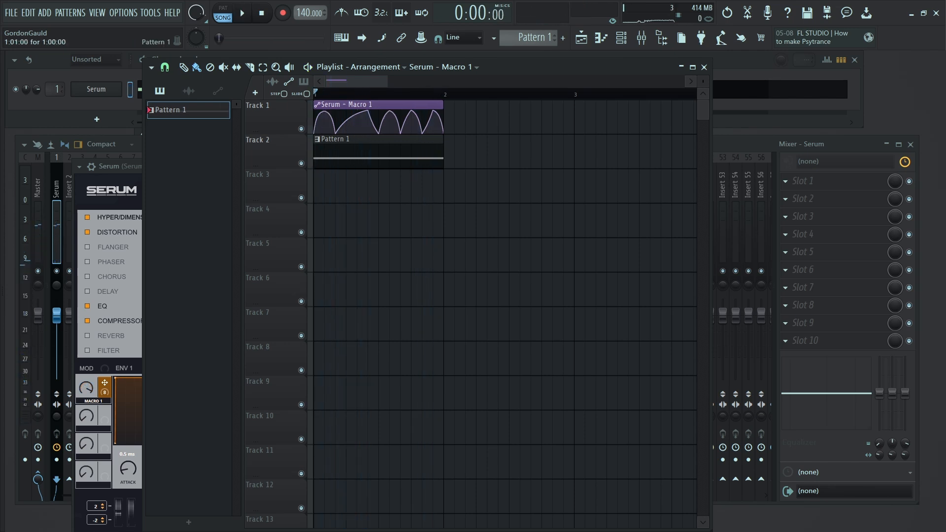